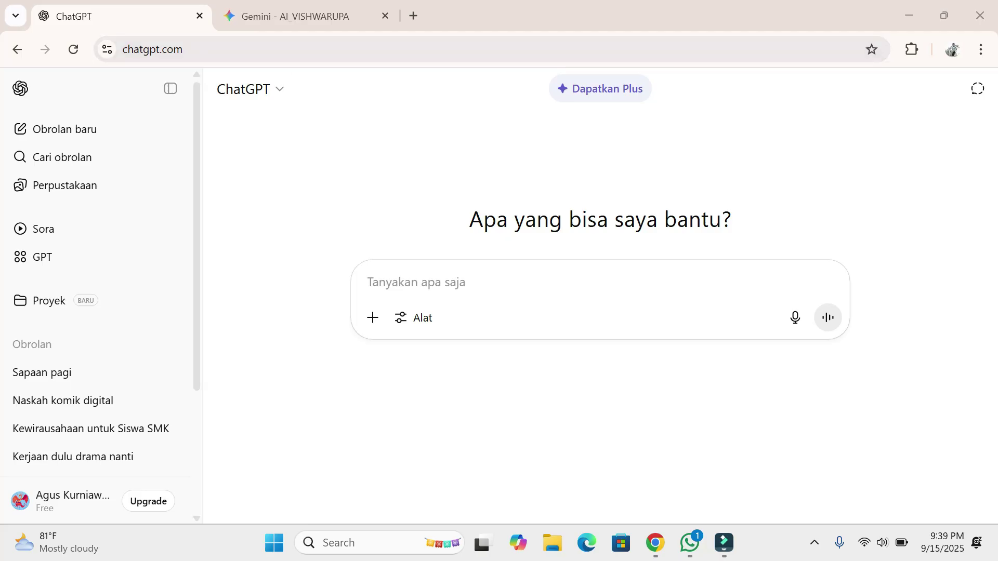
- Start a new chat by sending the greeting "malam bro"
click(416, 282)
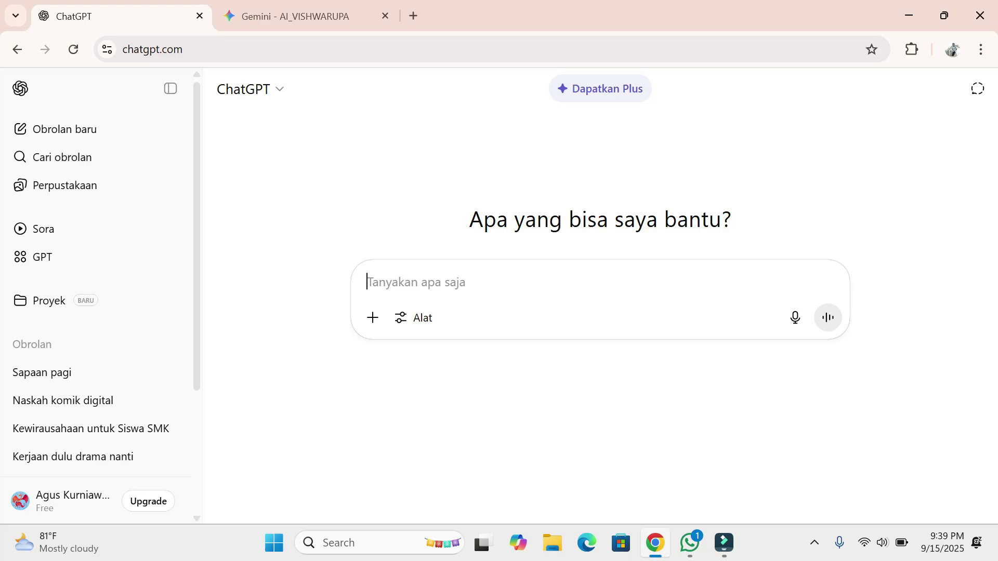
text(malam bro)
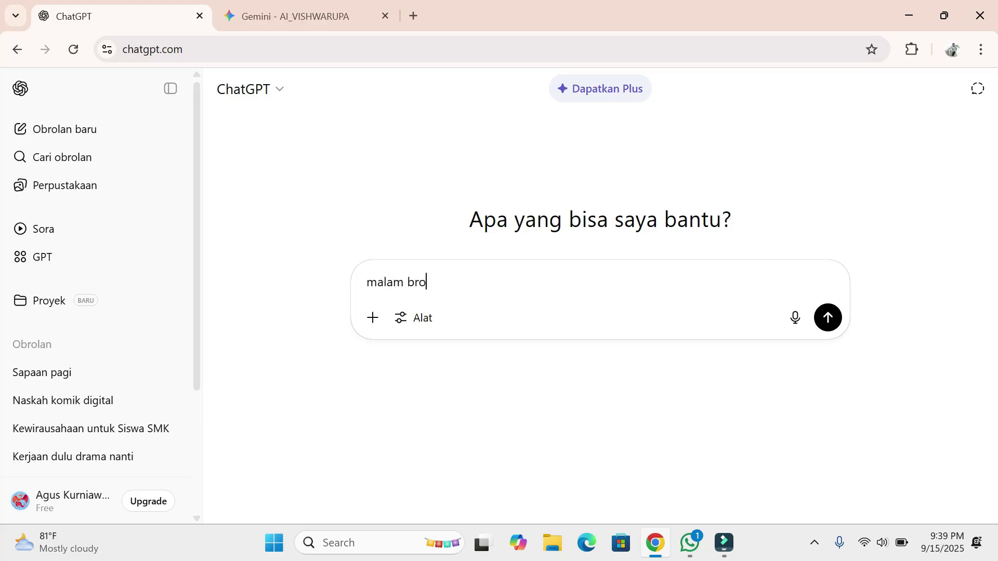
key(Return)
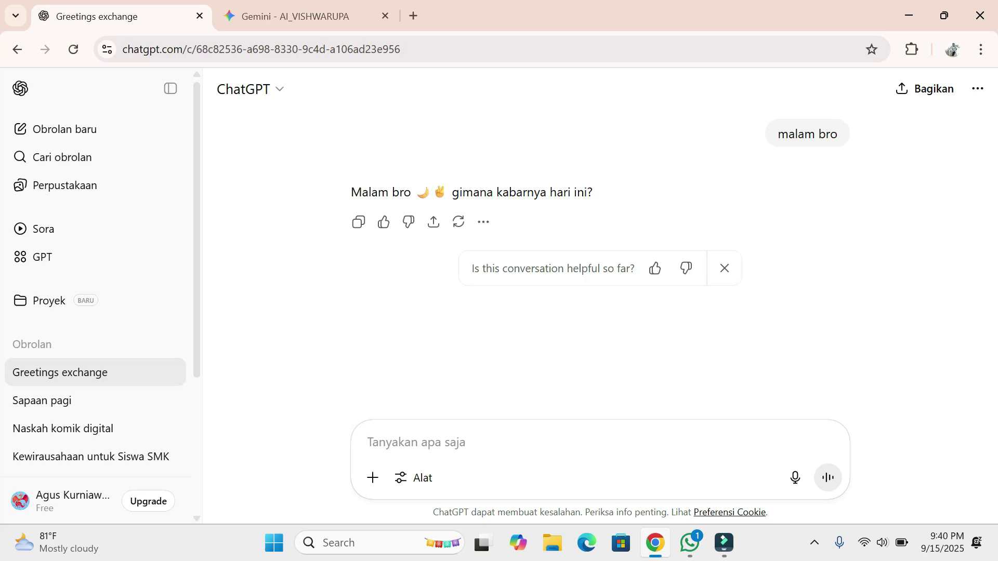
- Ask the assistant for help with the message "kamu bisa bantu aku bro?"
text(kamu)
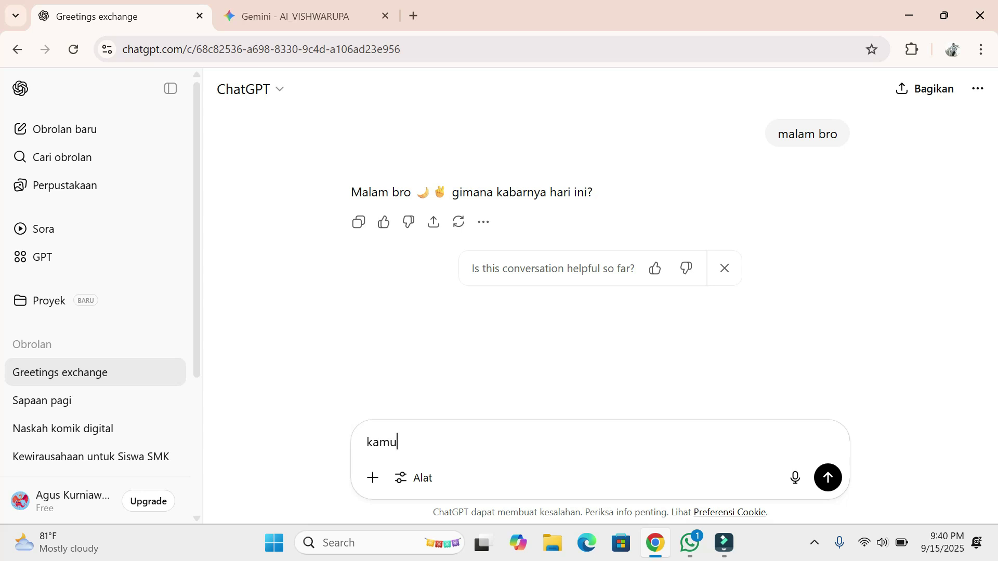
text( bisa bantu aku b)
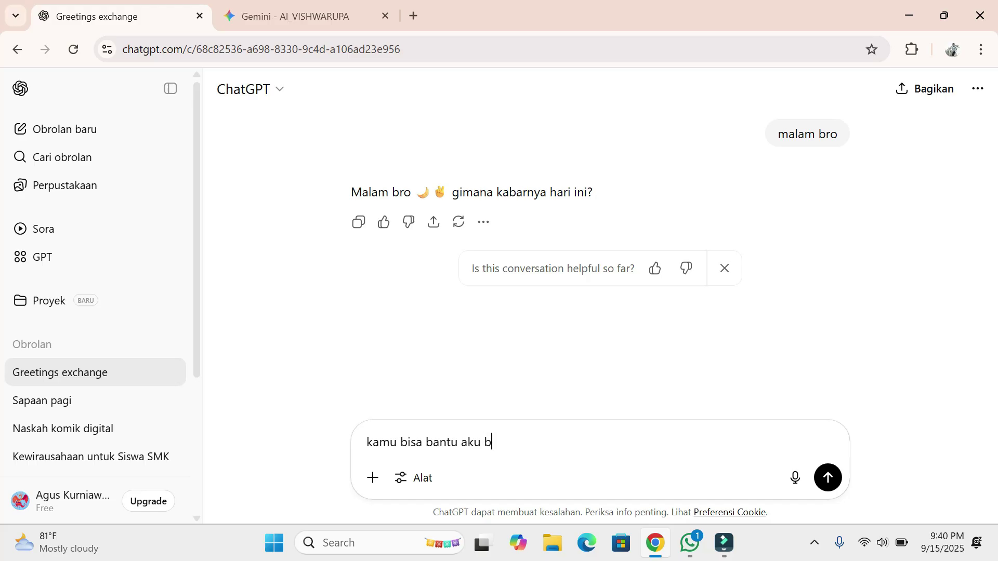
text(ro?)
key(Return)
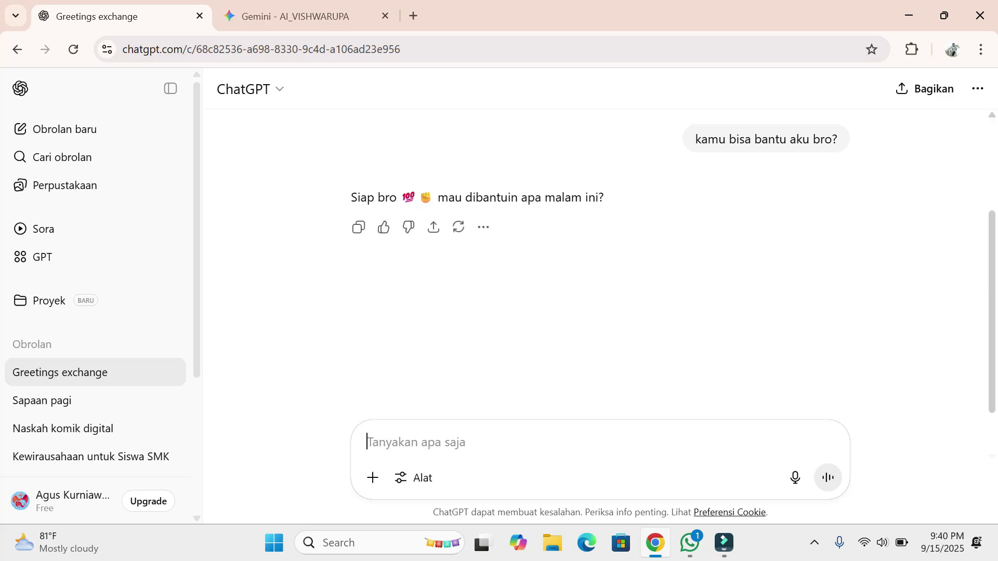
- Send the prompt "tolong buatkan naskah komik digital tentang serangan raja abrahah ke makkah dengan detail dan prompt untuk membuat ilustrasinya"
text(tolon)
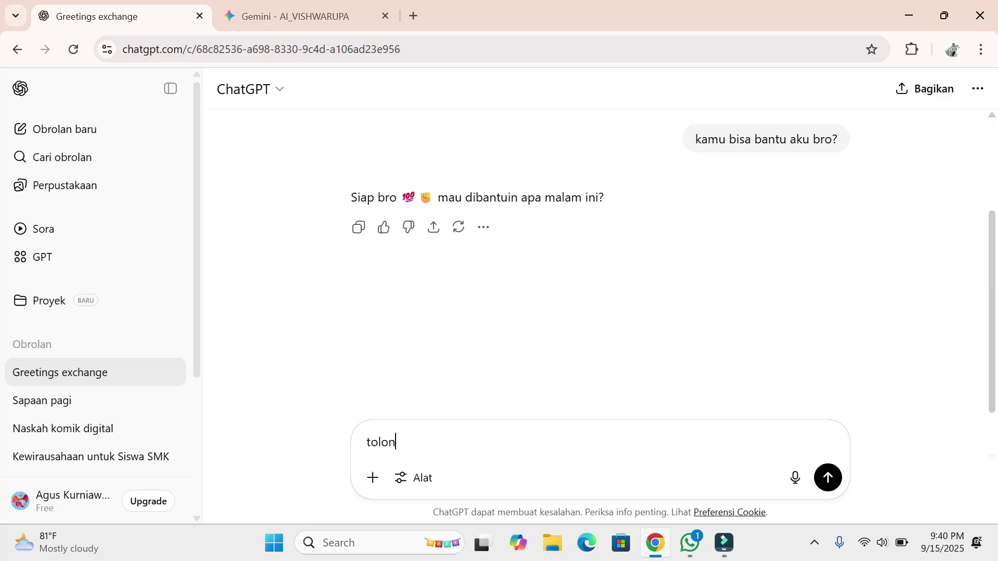
text(g buatkan)
text(naskah kom)
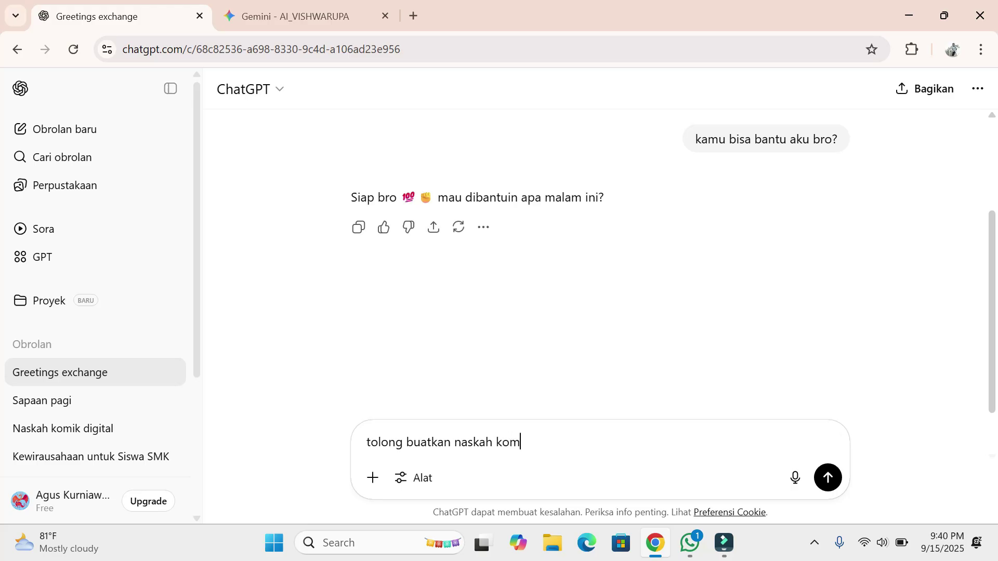
text(ik digital tentang )
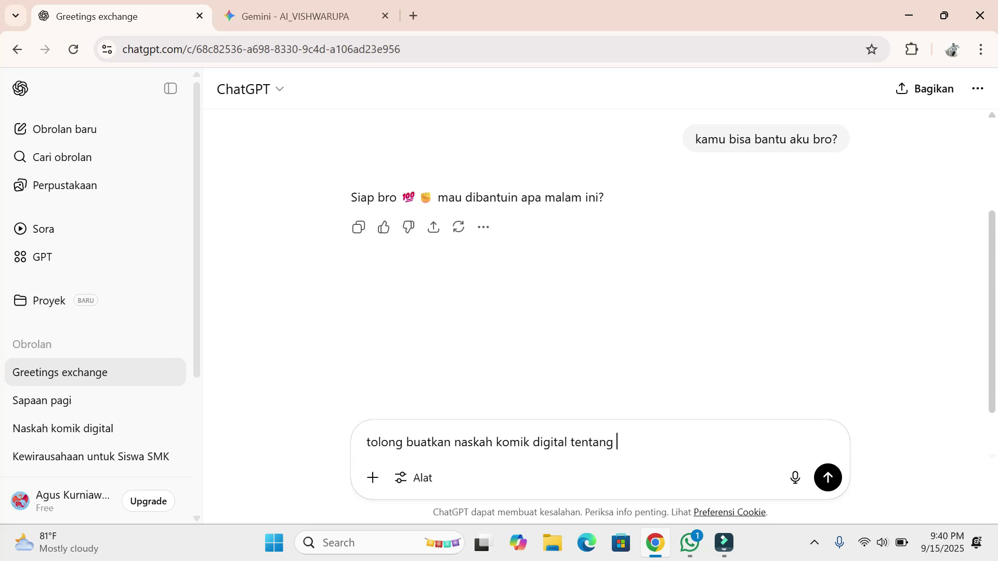
text(serangan raja abrahah )
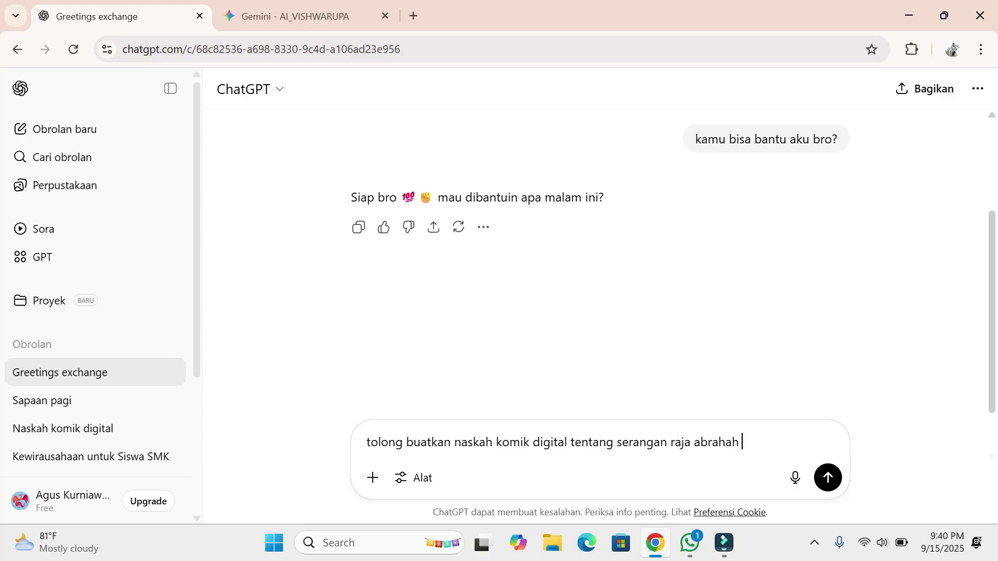
text(ke makkah)
text(deng)
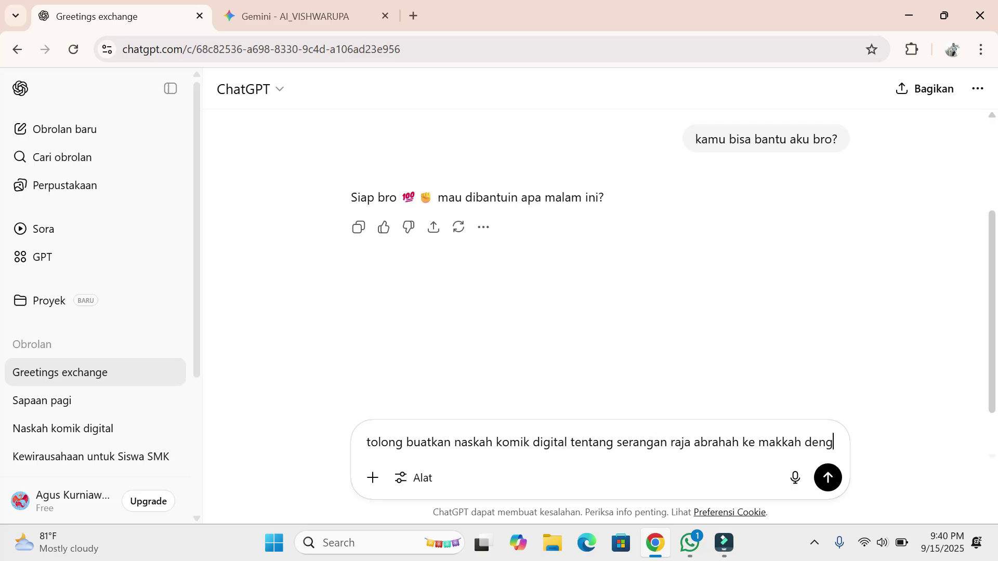
text(an  detail dan prompt untuk membuat ilustrasinya)
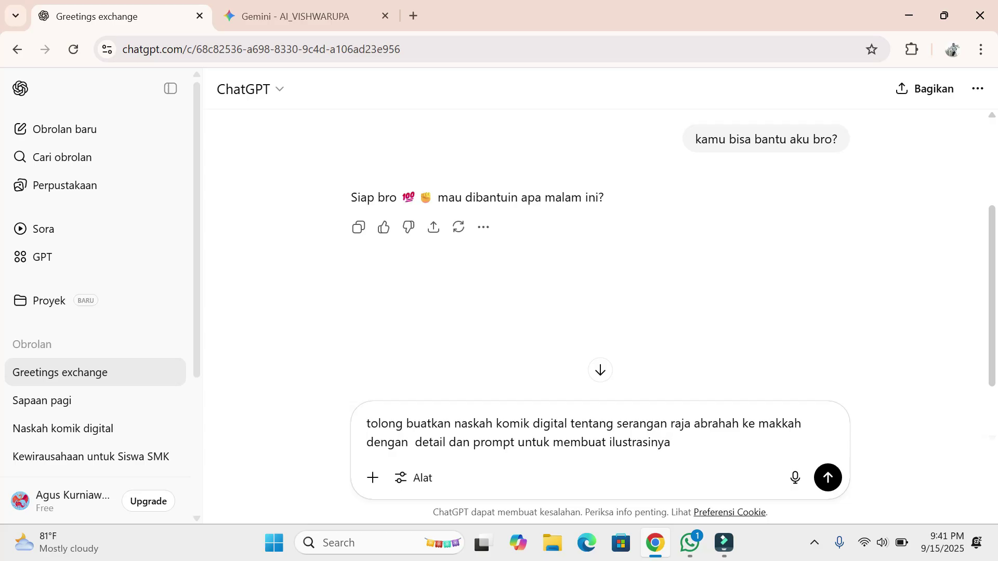
key(Return)
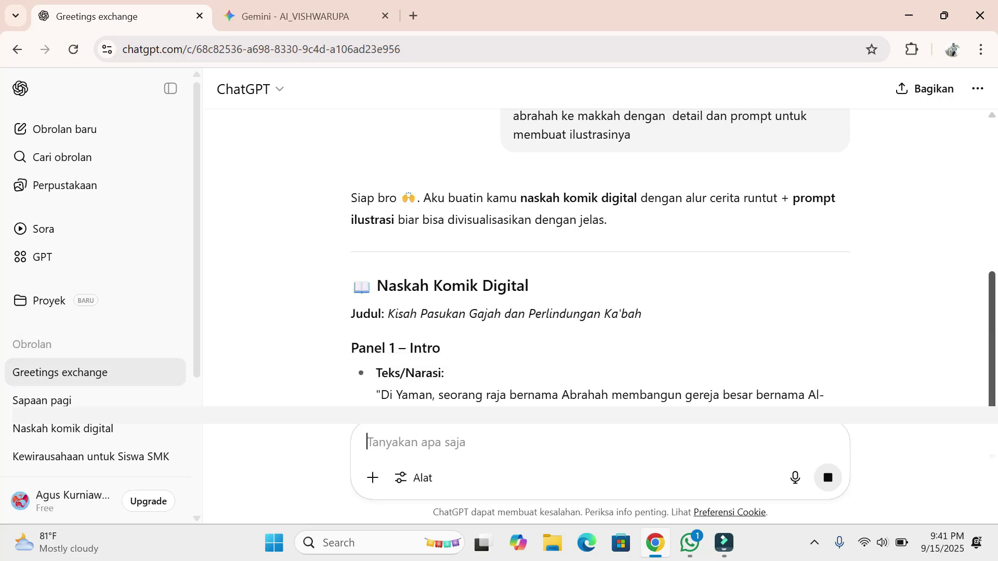
- Read through the generated comic script's panels and the list of English illustration prompts below it
scroll(600, 265, up, 1)
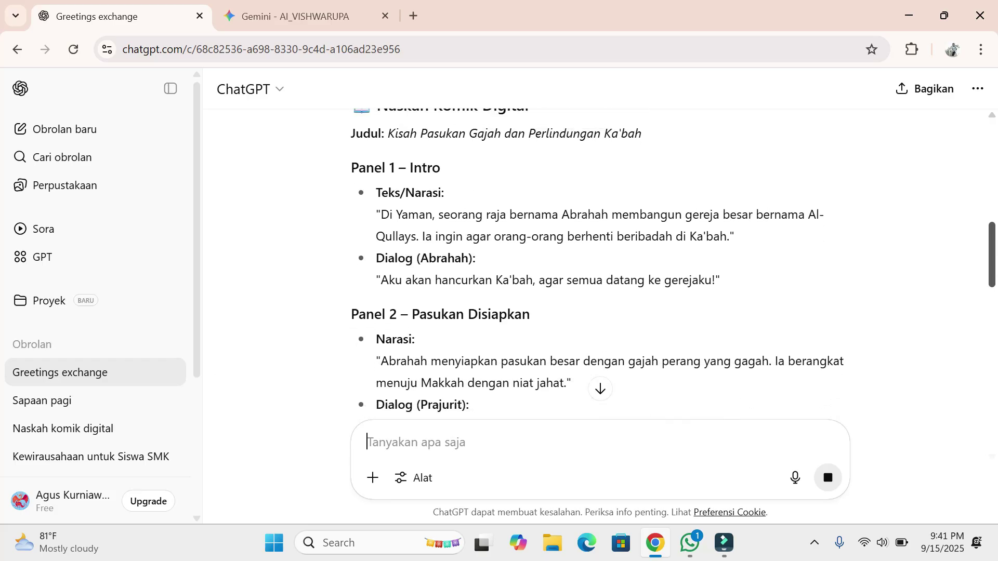
scroll(601, 260, up, 1)
scroll(601, 260, down, 6)
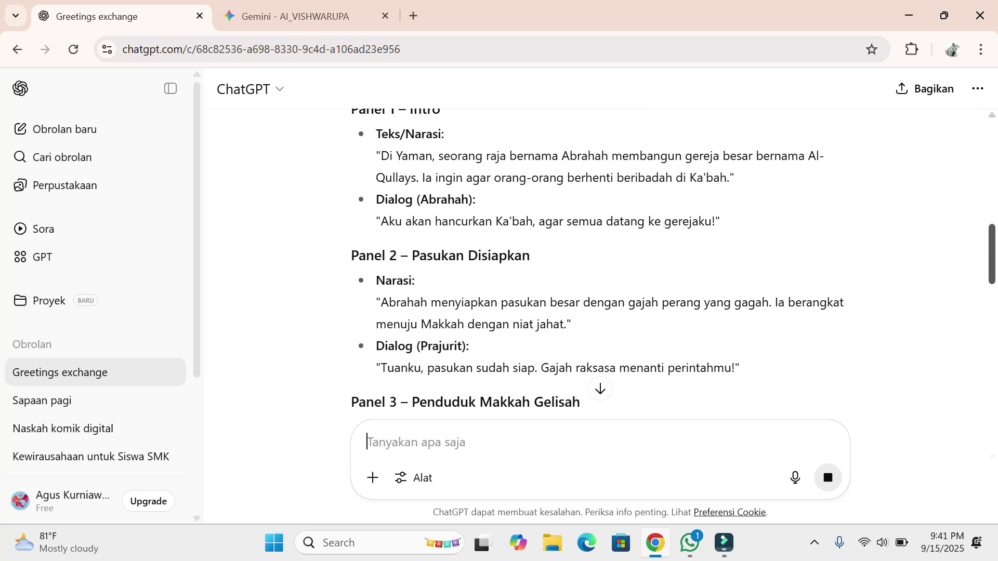
scroll(598, 263, down, 3)
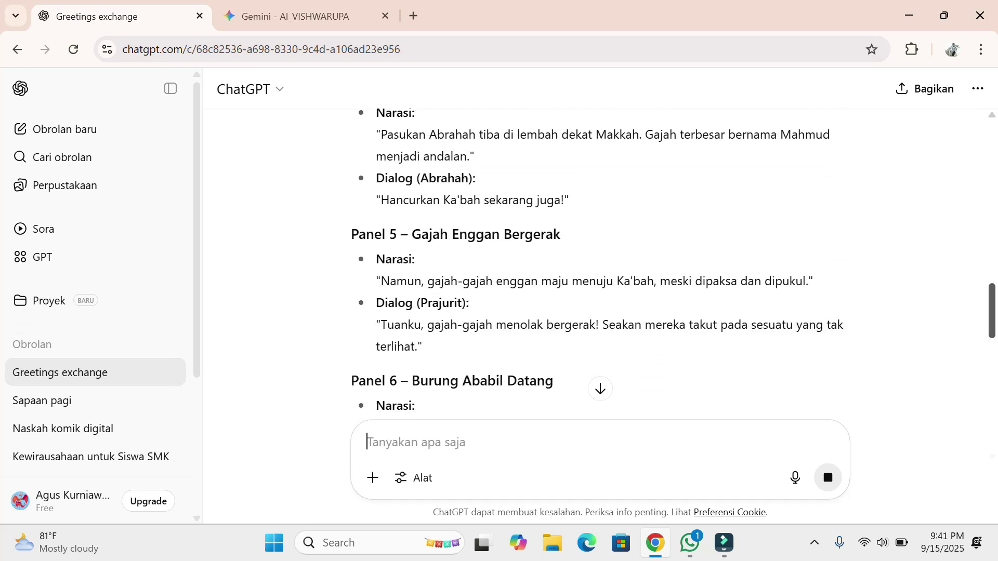
scroll(601, 260, down, 6)
scroll(600, 259, down, 4)
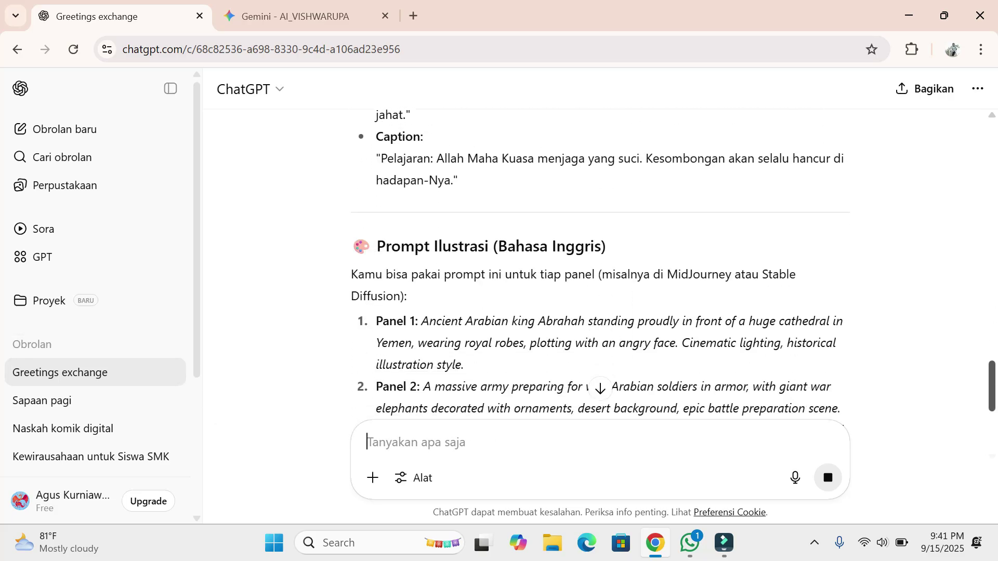
scroll(601, 260, down, 3)
scroll(600, 260, down, 3)
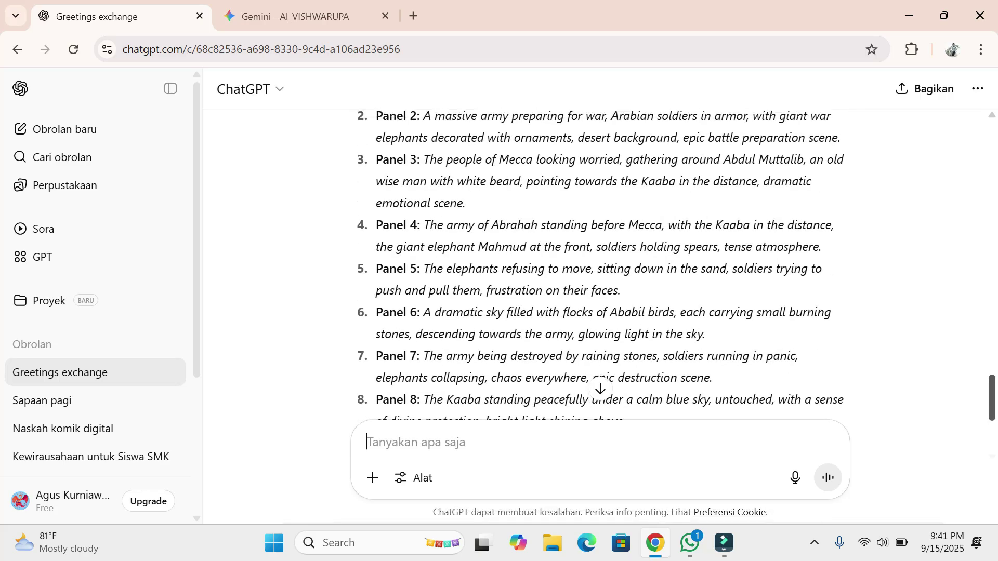
scroll(600, 260, down, 1)
scroll(600, 260, up, 7)
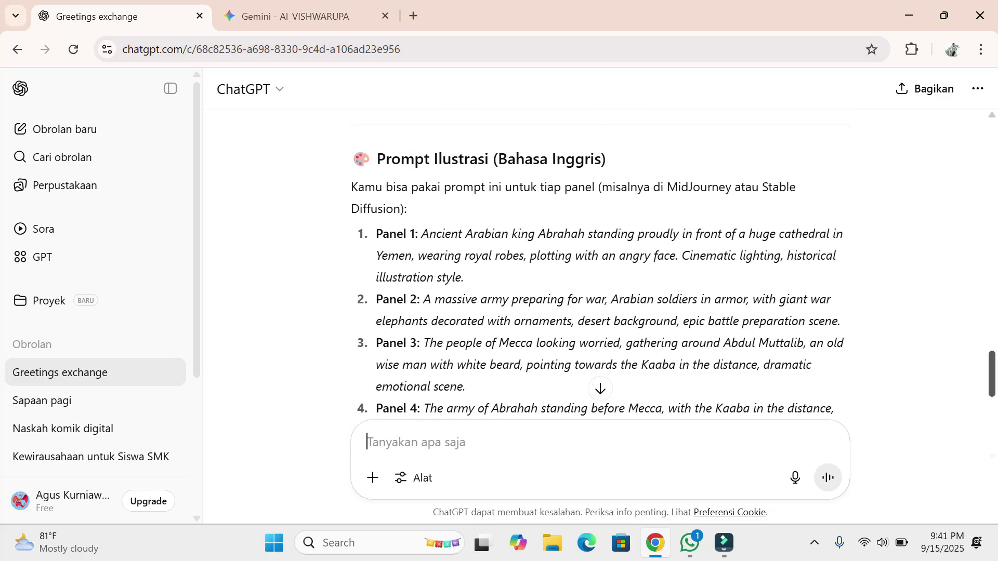
scroll(600, 268, down, 1)
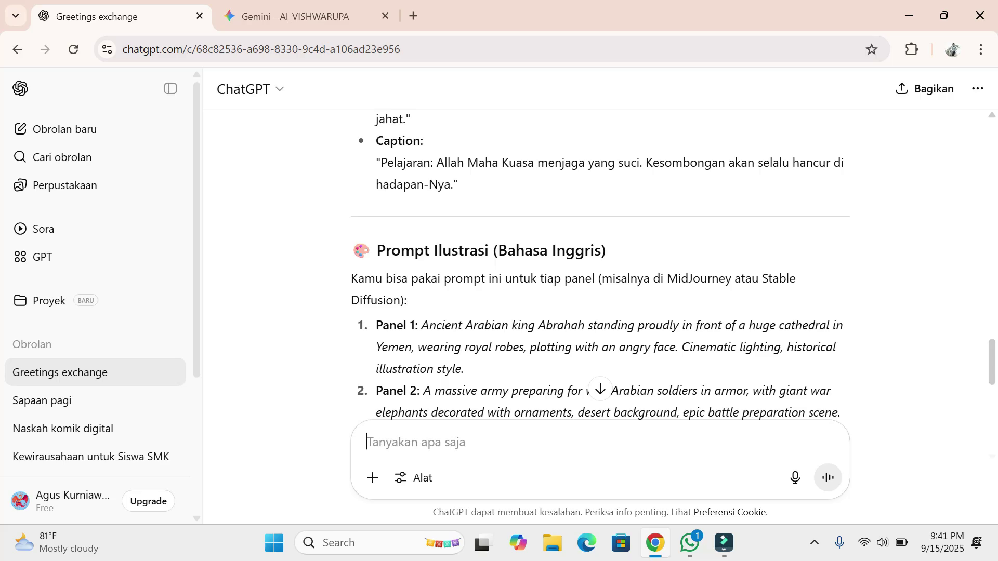
- Copy the Panel 1 illustration prompt text from the reply into the empty Prompt Positif field of the Gemini image generator
drag(422, 325, 465, 368)
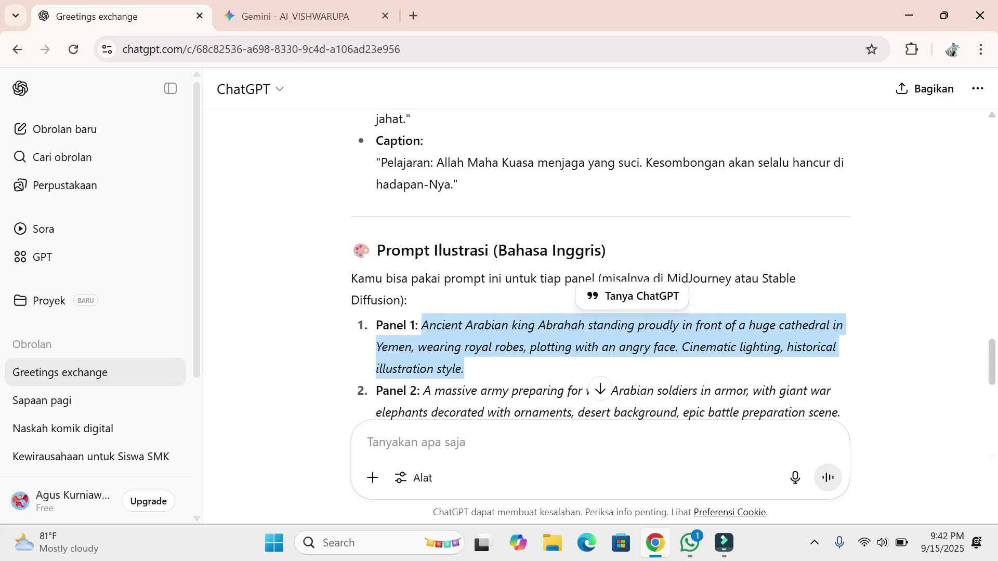
right_click(491, 339)
click(510, 352)
click(295, 16)
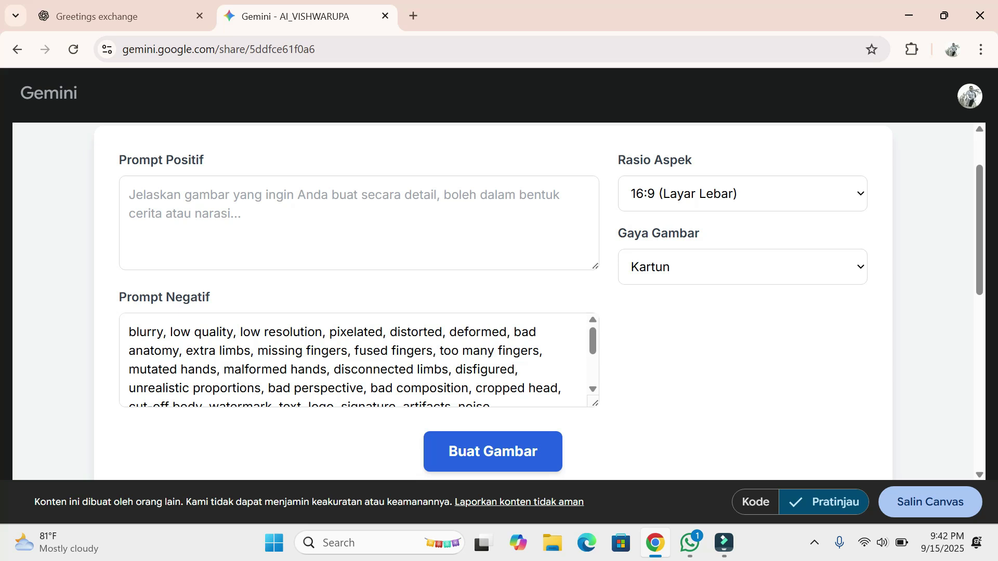
right_click(351, 190)
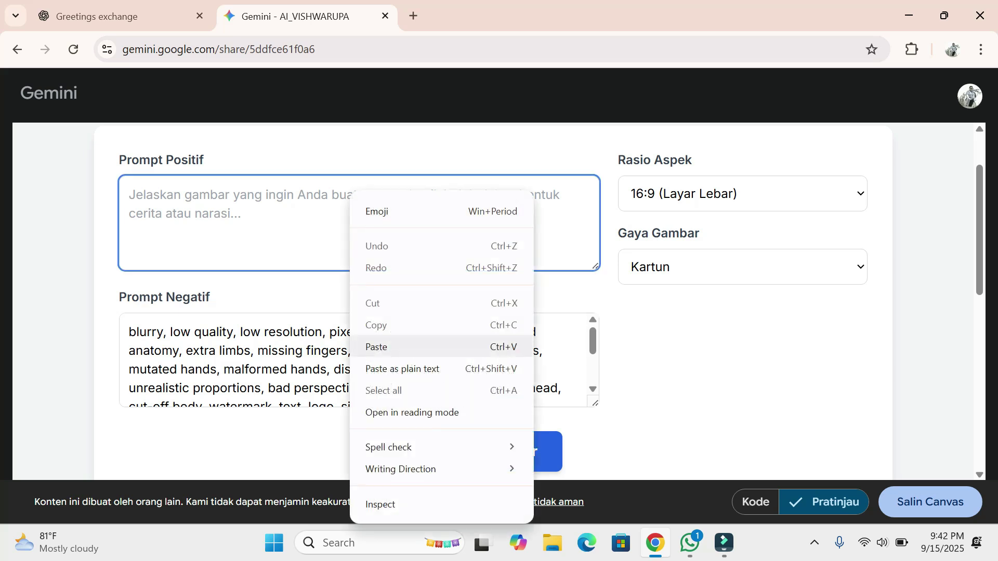
click(376, 347)
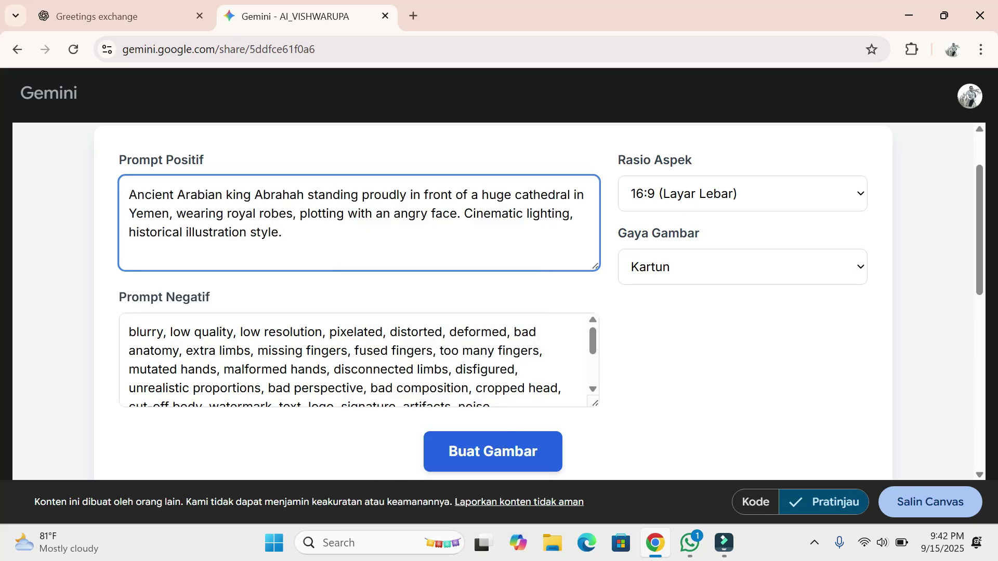
- Set the image's aspect ratio to 4:3 (Lanskap) and choose Kartun as its style
click(744, 194)
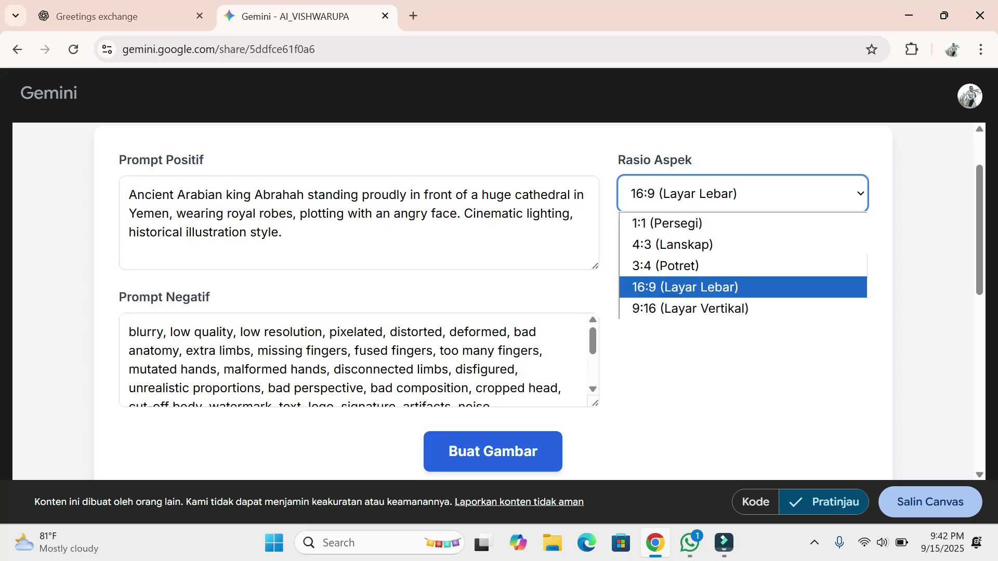
key(Return)
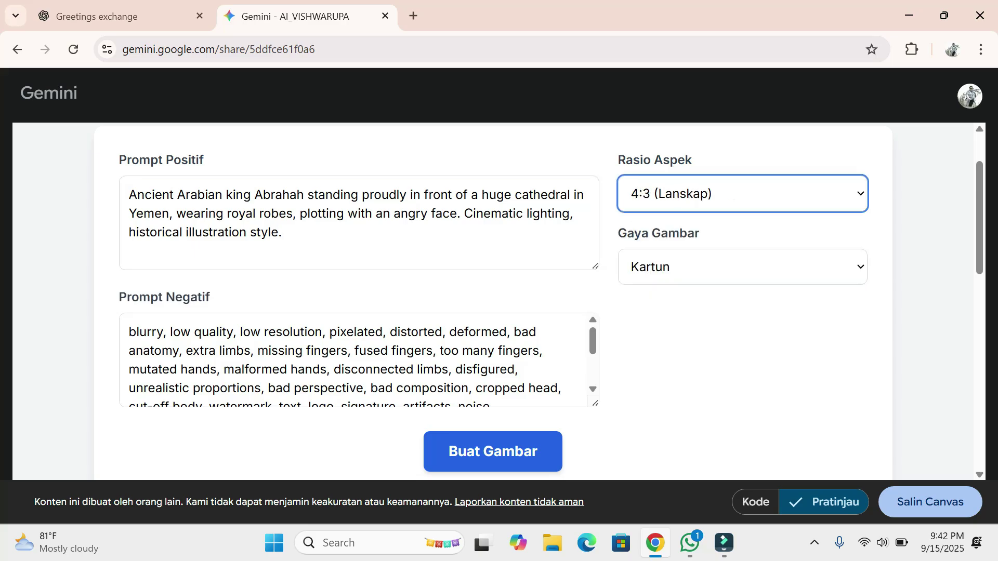
click(743, 267)
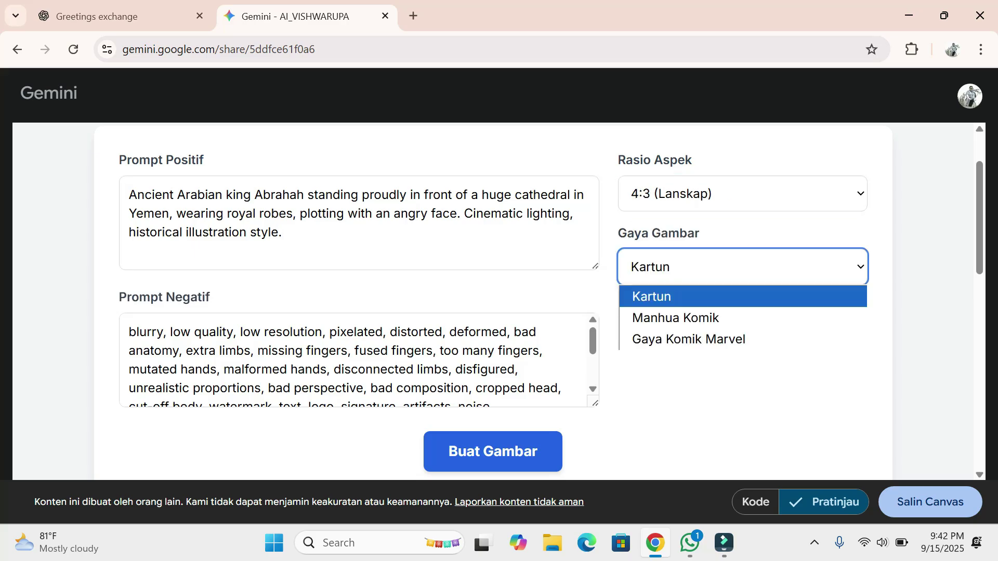
key(Down)
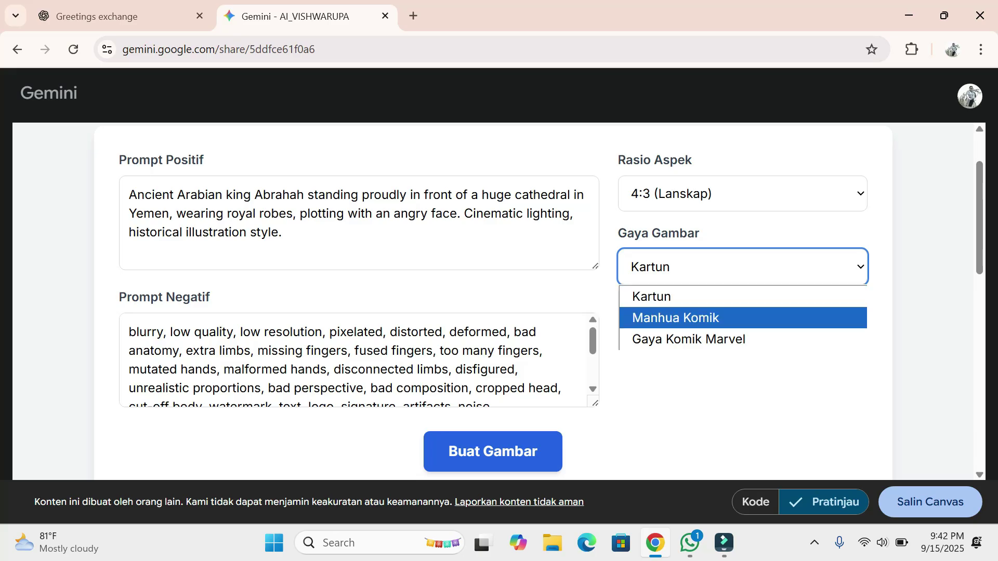
key(Up)
key(Return)
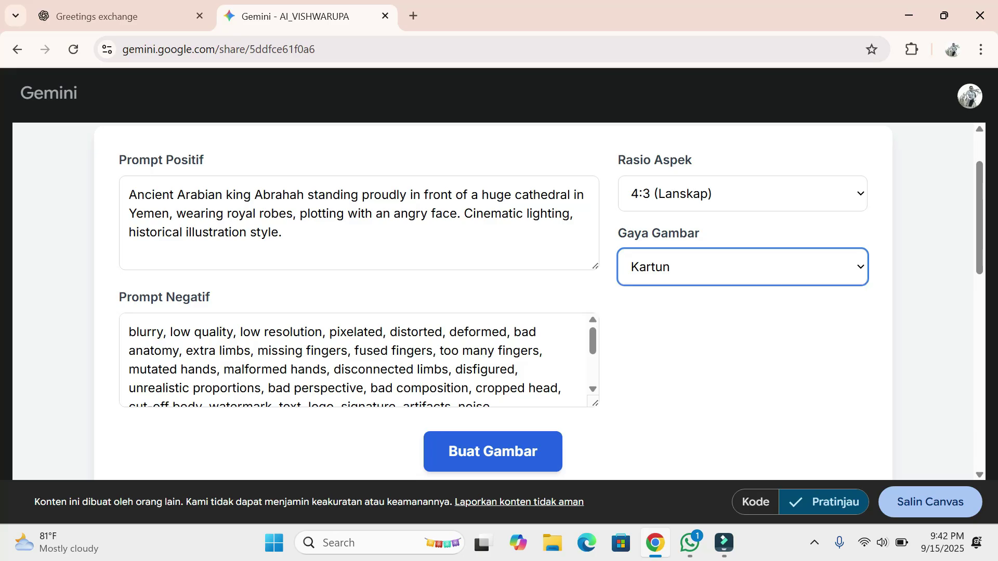
- Generate the Panel 1 image from the entered positive and negative prompts and check the image area for the result
scroll(493, 295, down, 3)
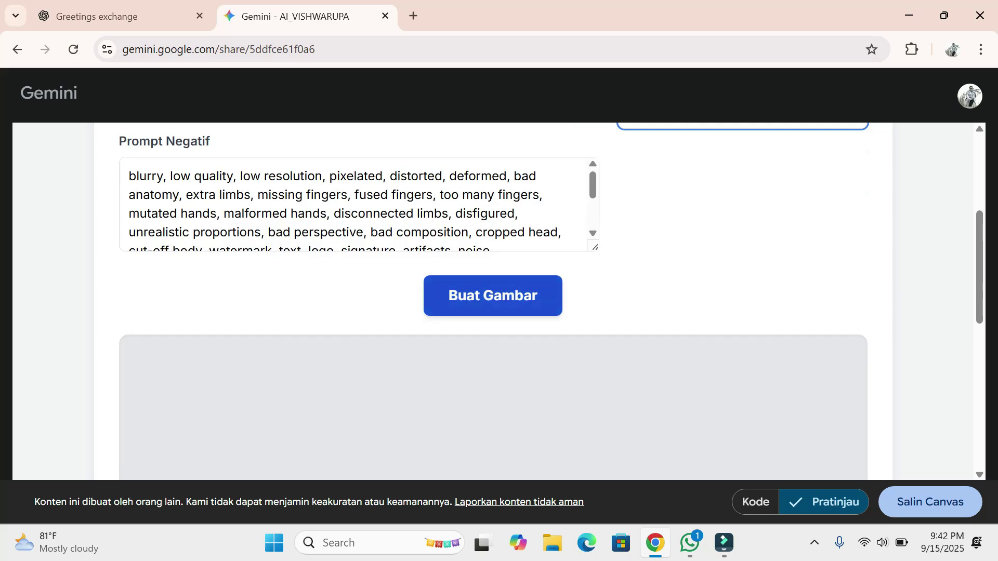
scroll(492, 295, up, 3)
scroll(493, 296, down, 4)
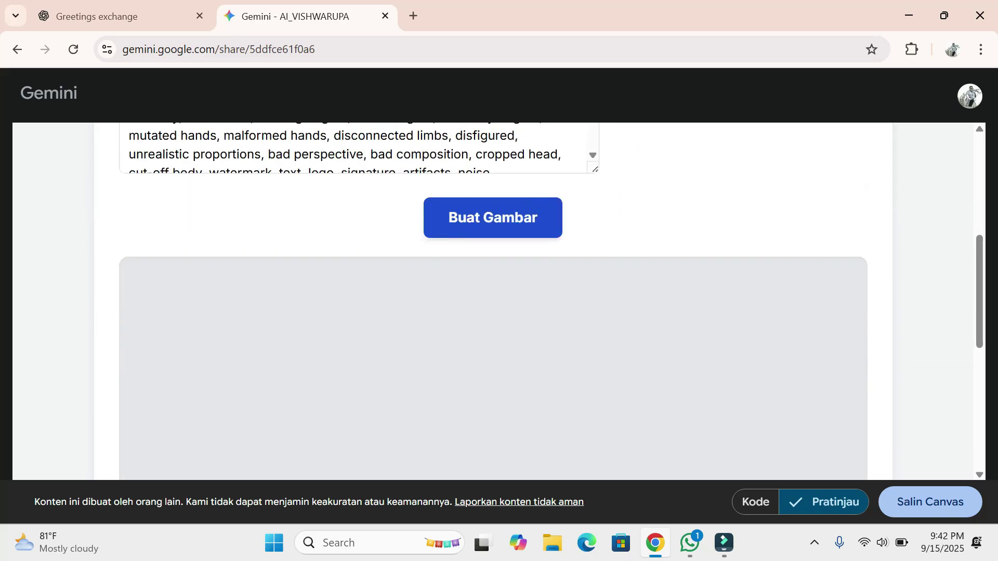
click(492, 217)
scroll(493, 218, up, 3)
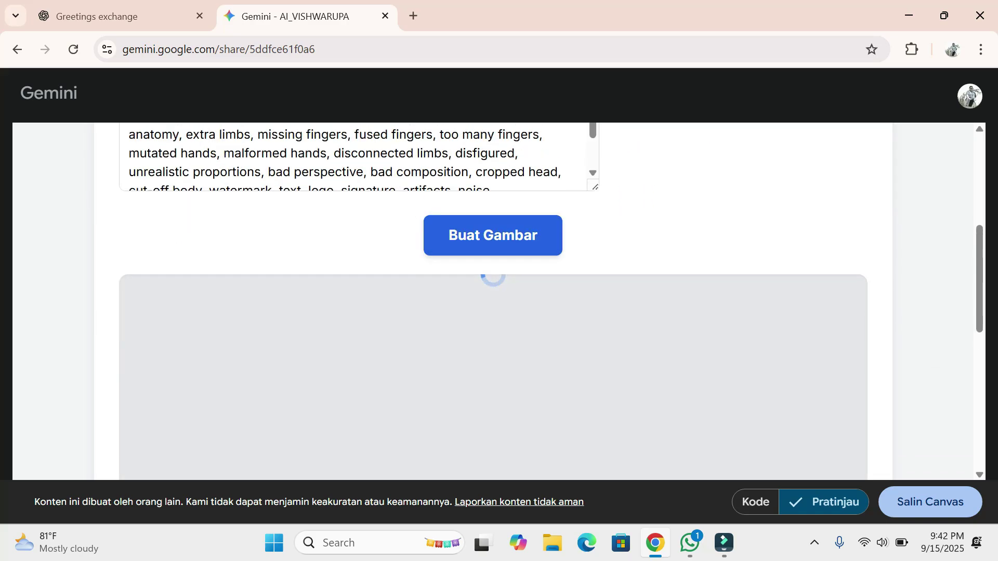
scroll(493, 296, up, 2)
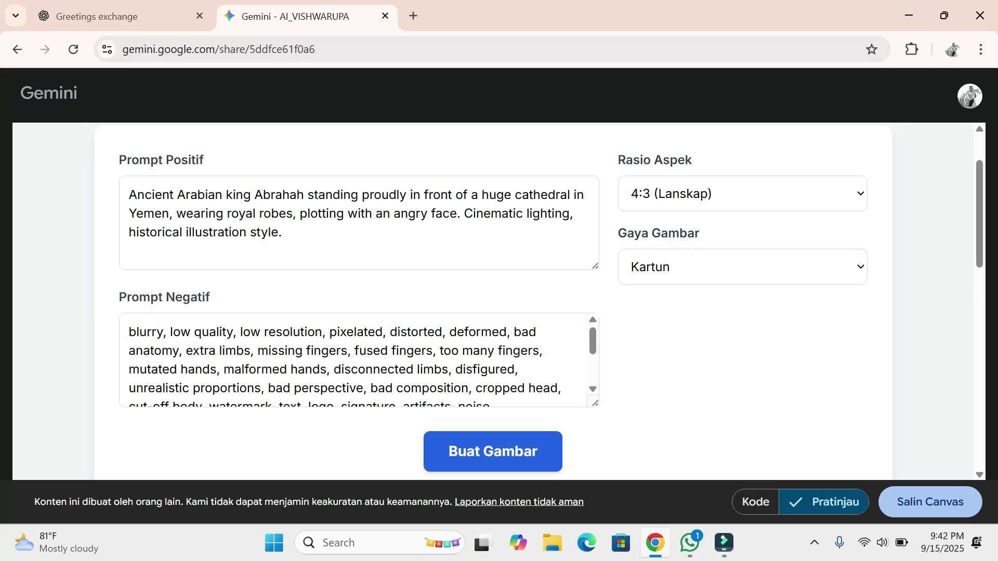
scroll(493, 302, down, 3)
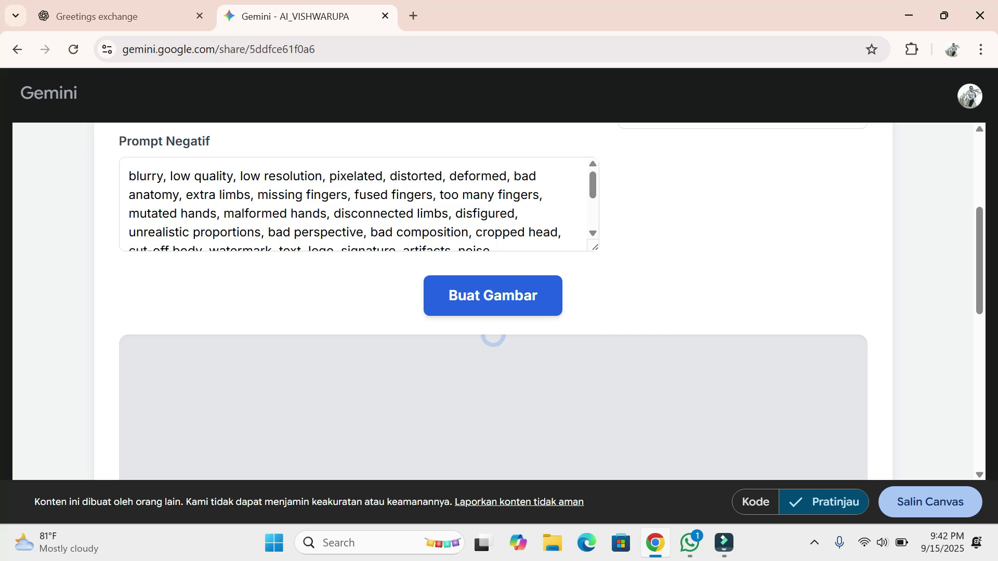
scroll(492, 302, down, 1)
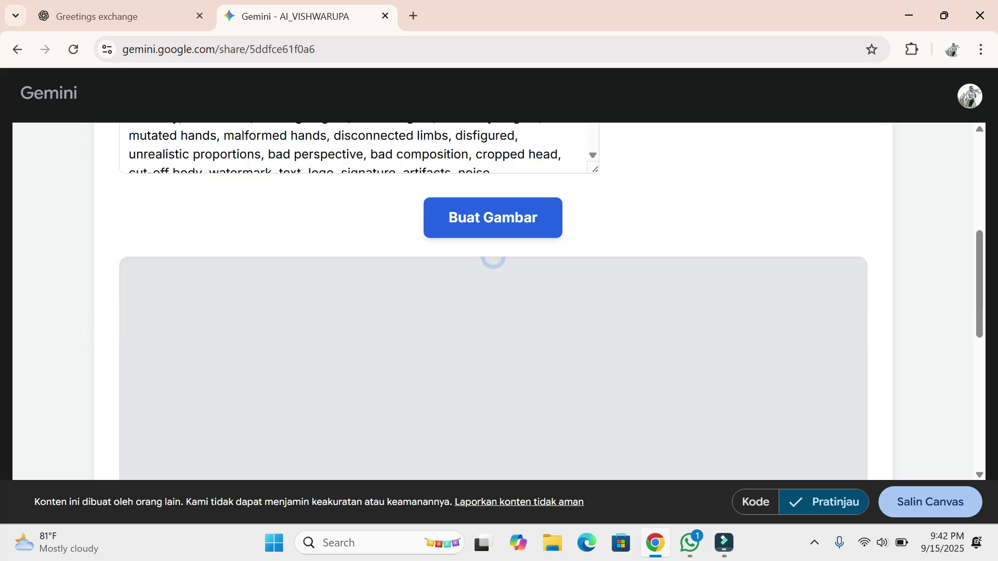
- Check the generated Panel 1 image, download it, and close its preview window
scroll(493, 301, down, 2)
scroll(493, 301, up, 1)
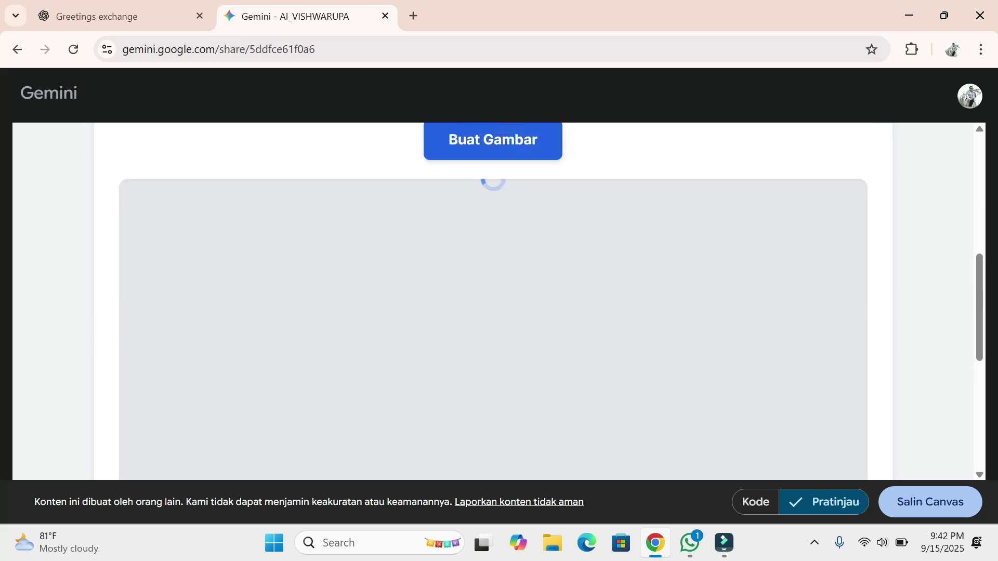
scroll(493, 301, down, 8)
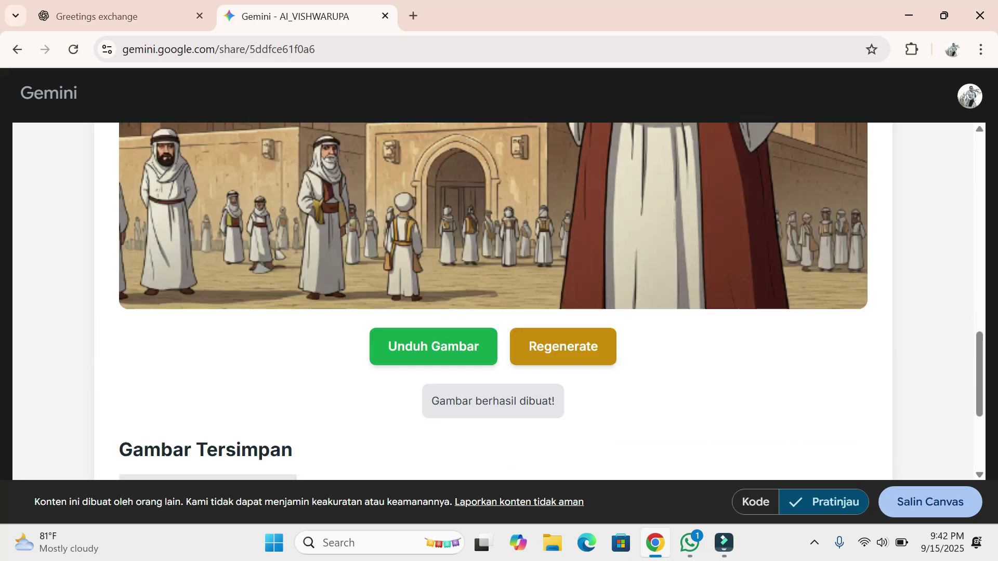
scroll(493, 301, up, 10)
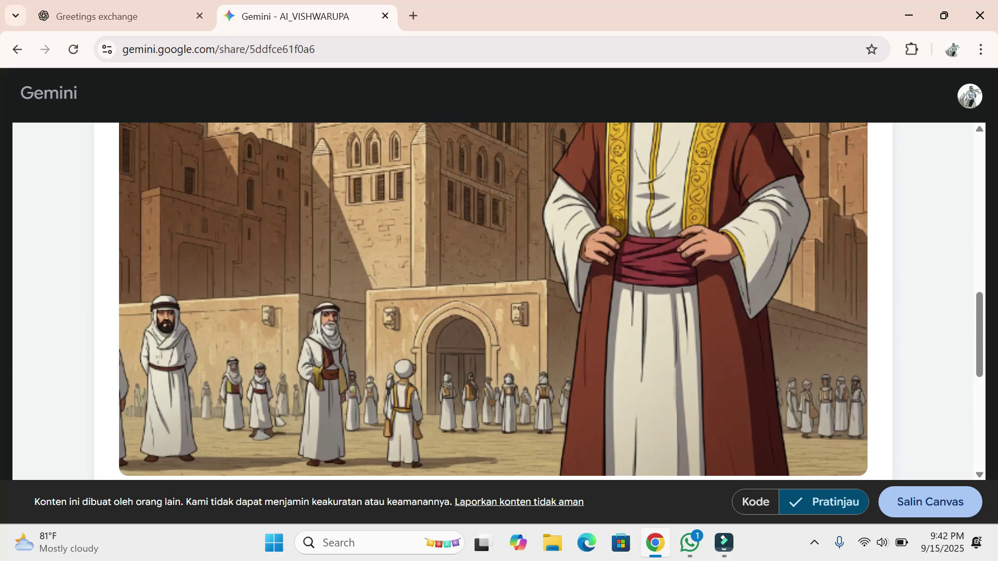
scroll(492, 301, down, 4)
scroll(492, 301, down, 6)
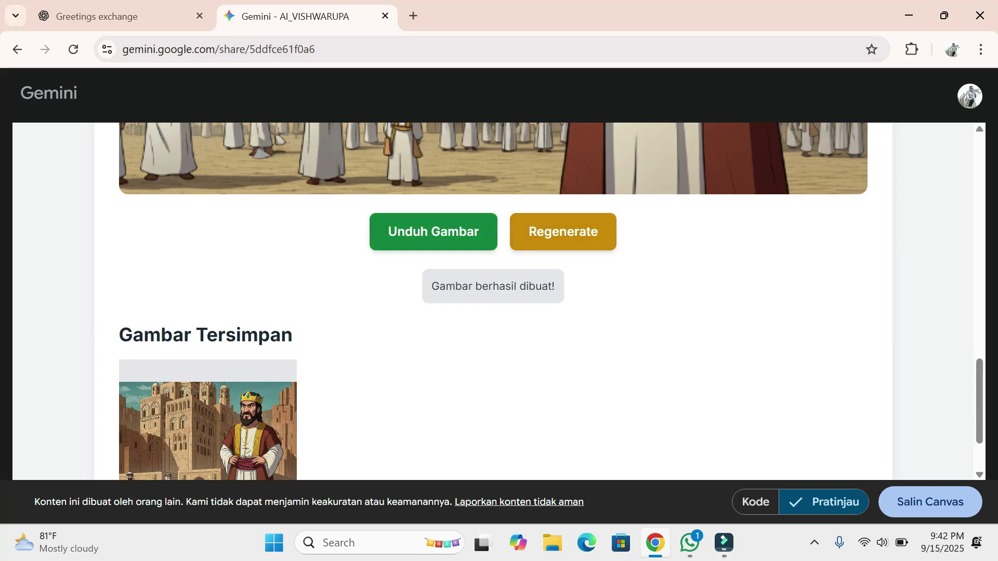
click(433, 232)
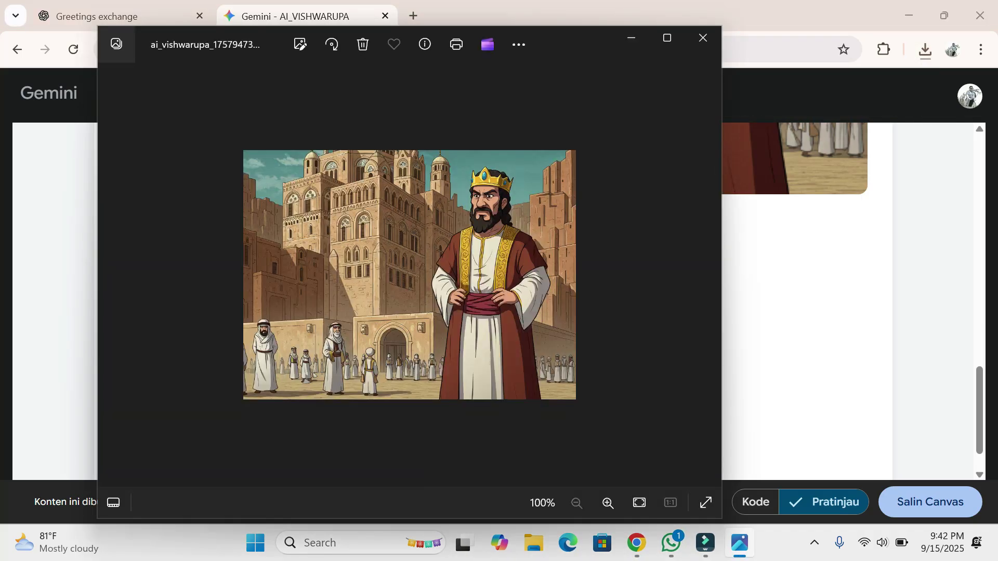
click(702, 38)
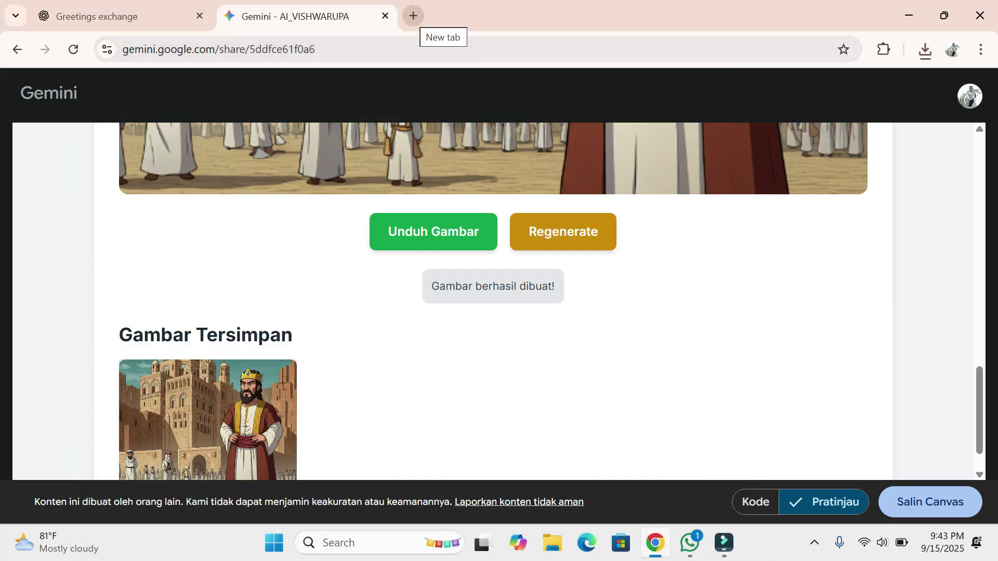
- Search Google for "canva" in a new tab and open the Canva website
click(413, 16)
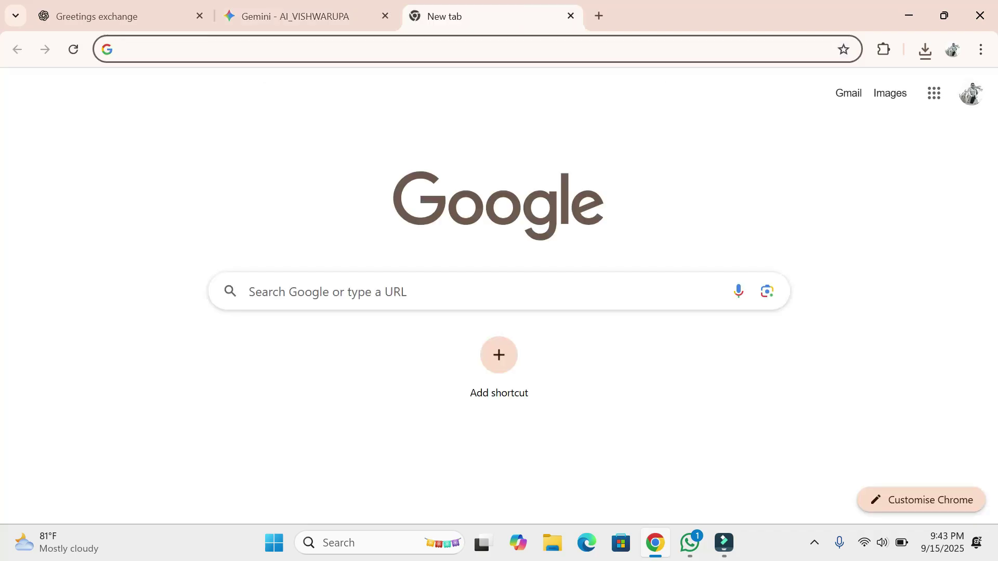
text(canva)
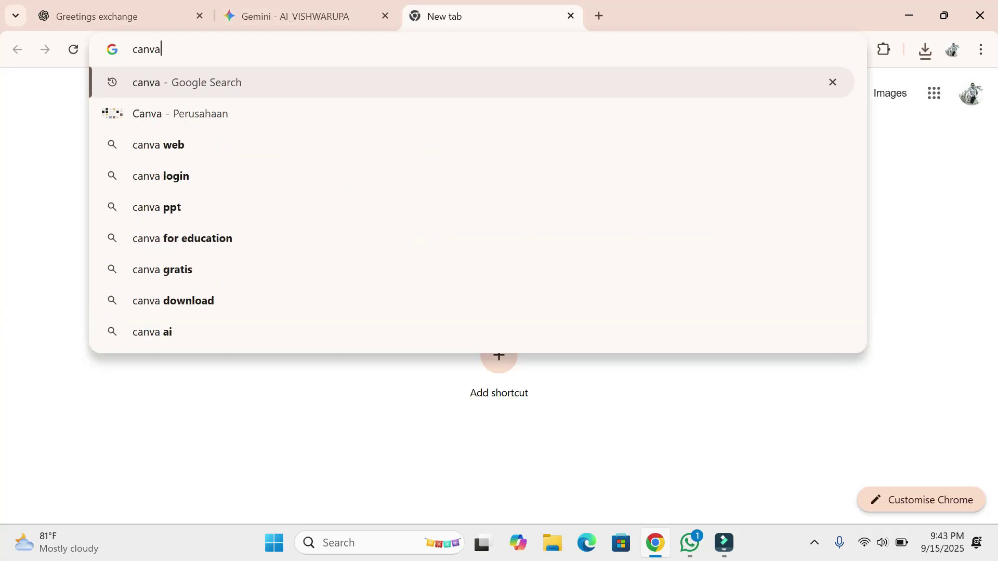
key(Return)
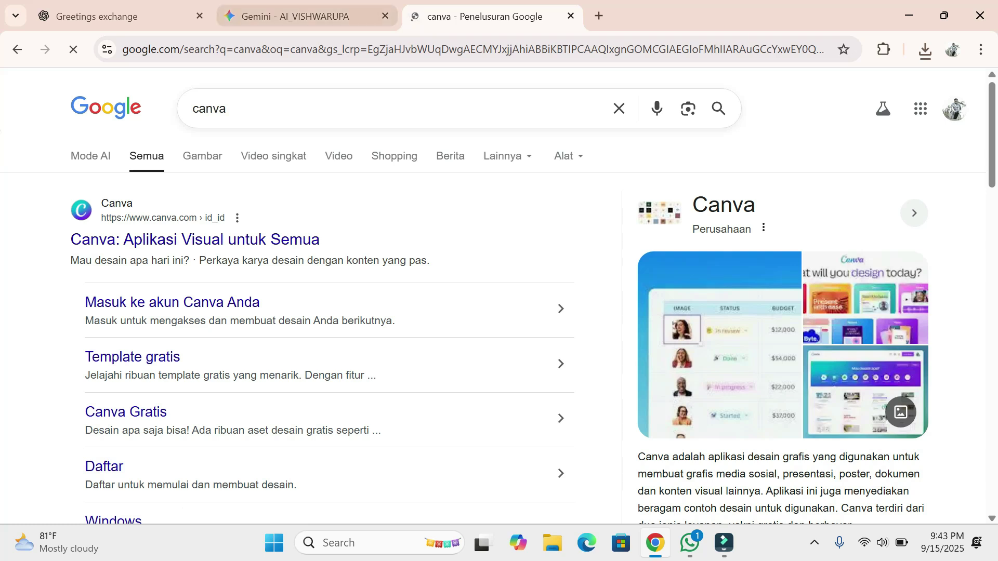
click(195, 239)
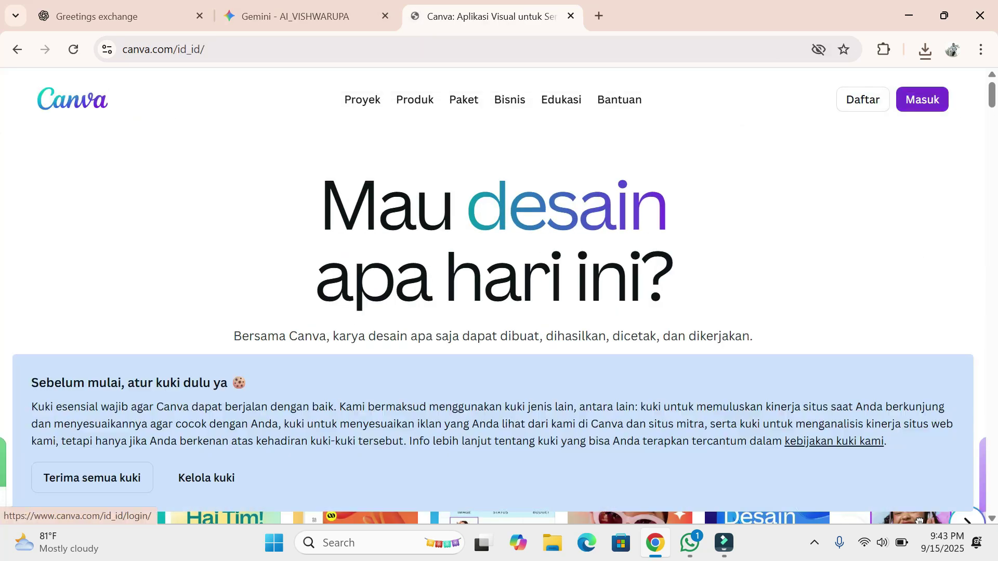
- Accept all cookies on the Canva site and sign in with the belajar.id Google account
click(919, 522)
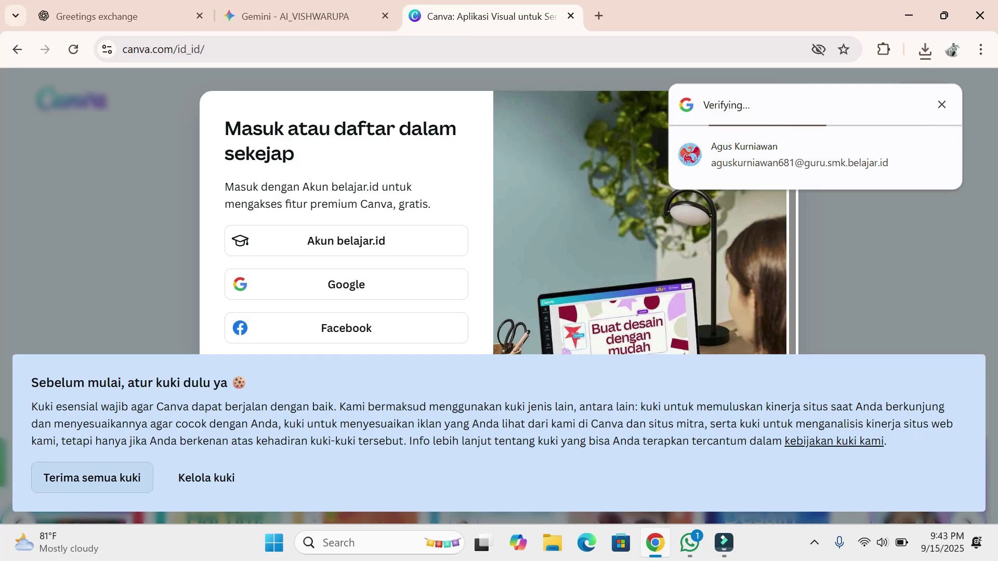
click(92, 478)
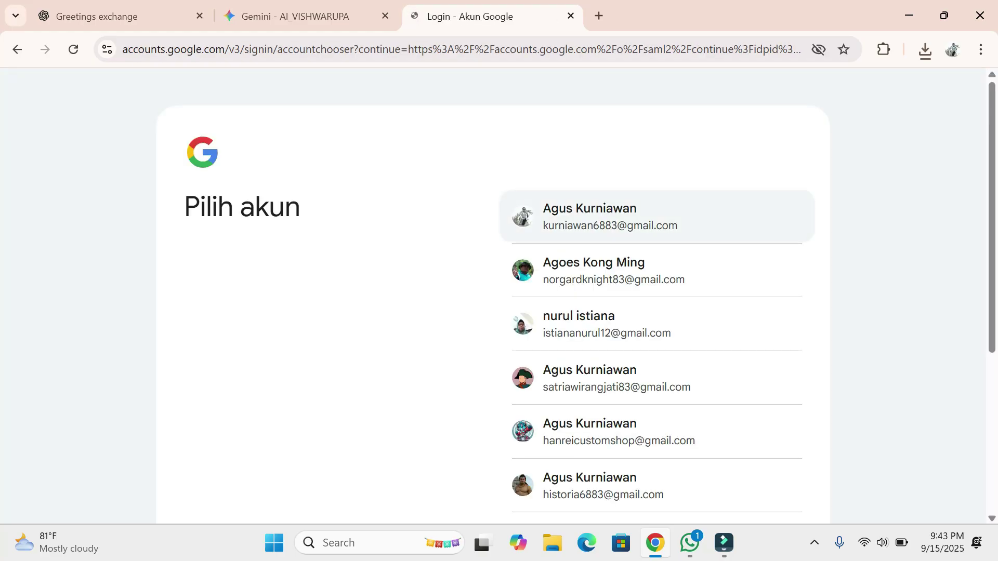
scroll(655, 434, down, 3)
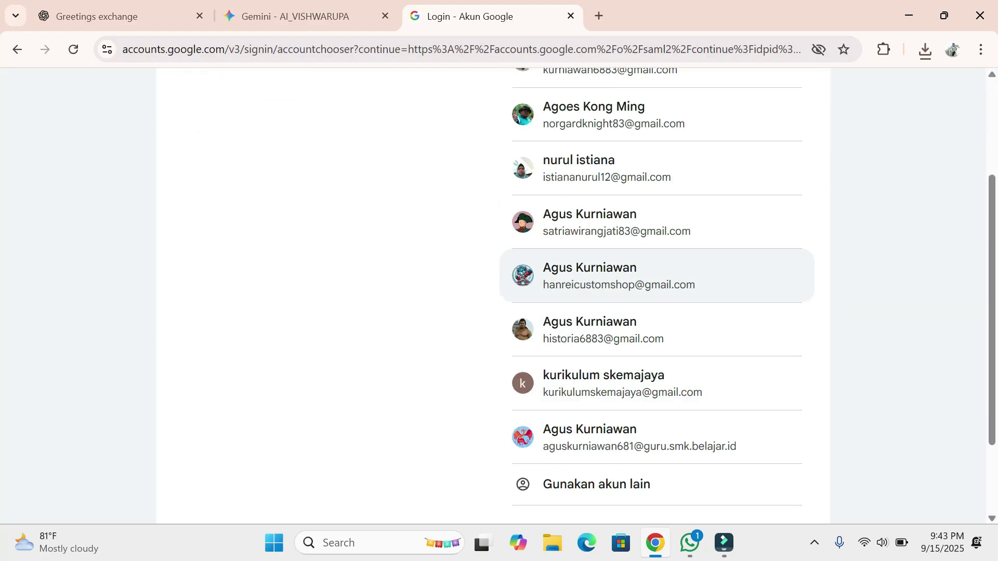
click(639, 438)
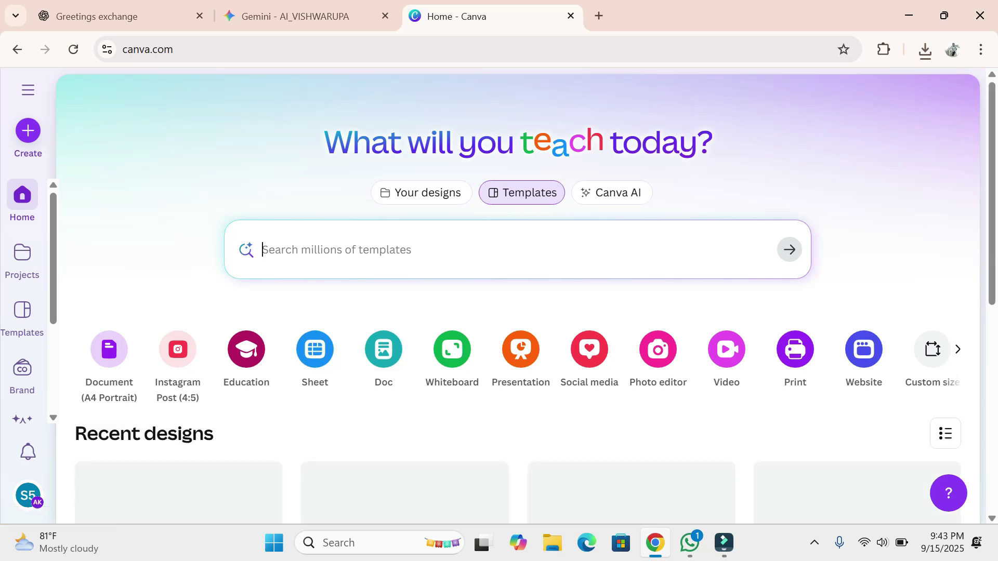
- Search the templates for "template komik" and open the "Warna-Warni Komik Feed Anggota Kelas" Instagram Post template for customizing
scroll(405, 442, down, 1)
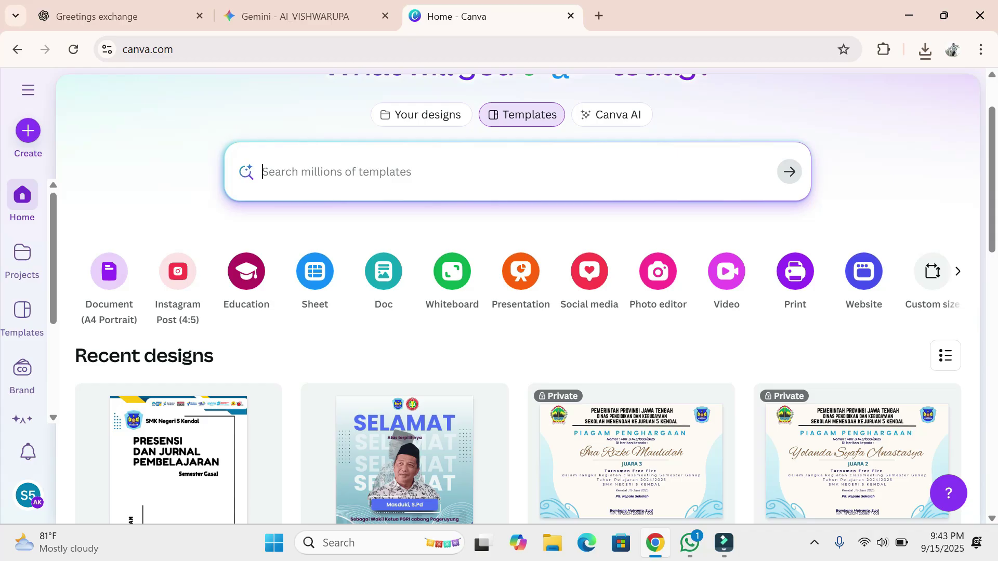
text(komik)
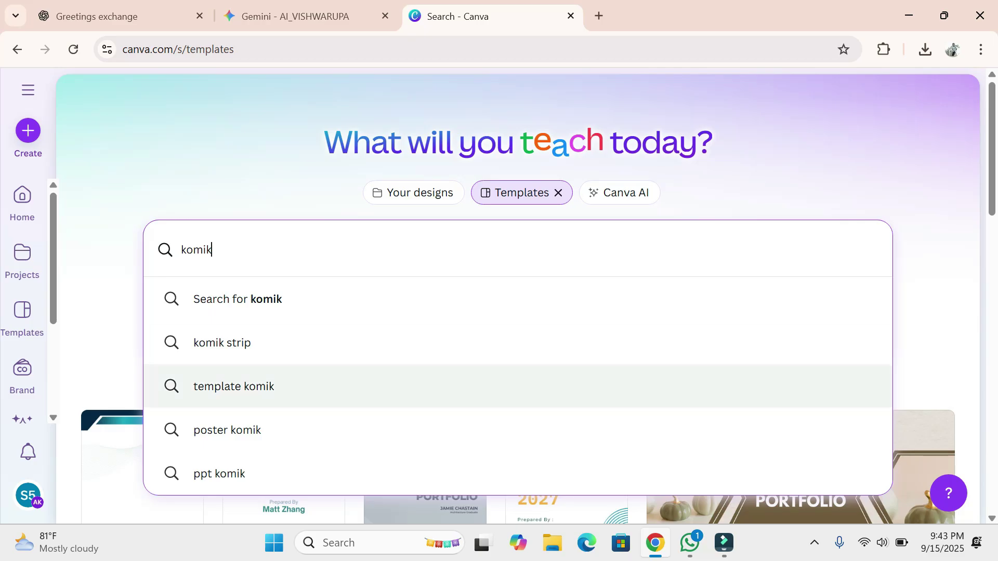
click(234, 386)
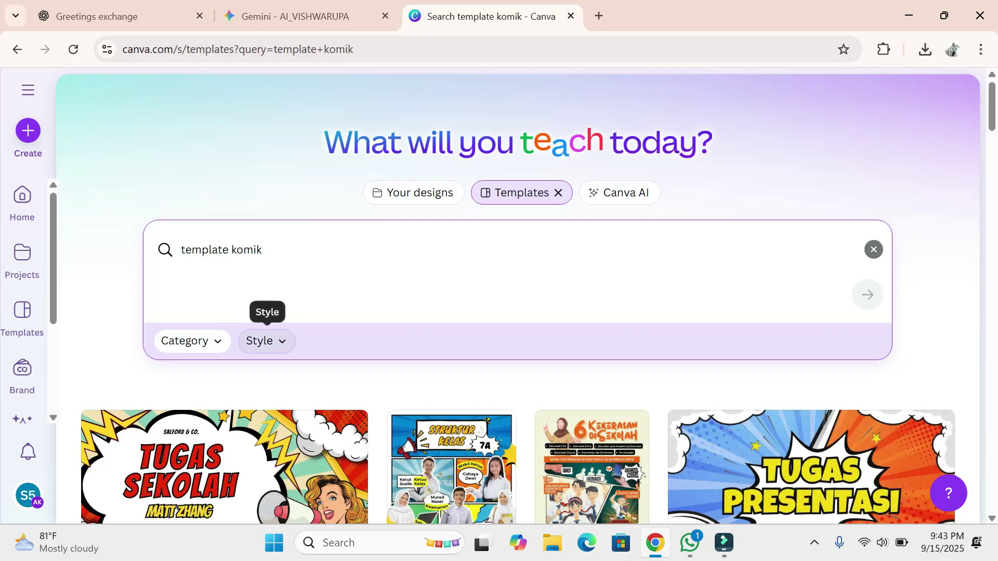
scroll(265, 312, down, 5)
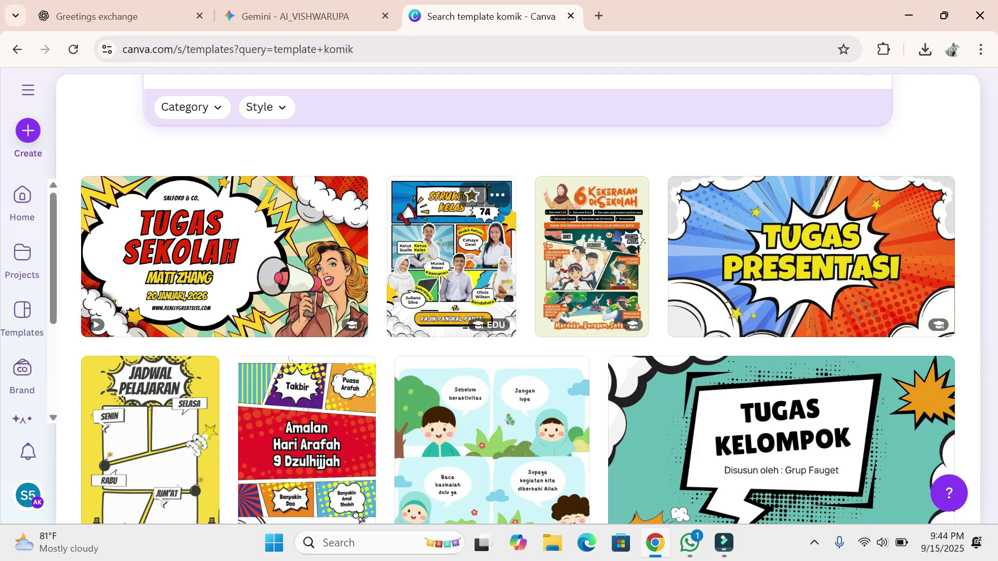
click(451, 260)
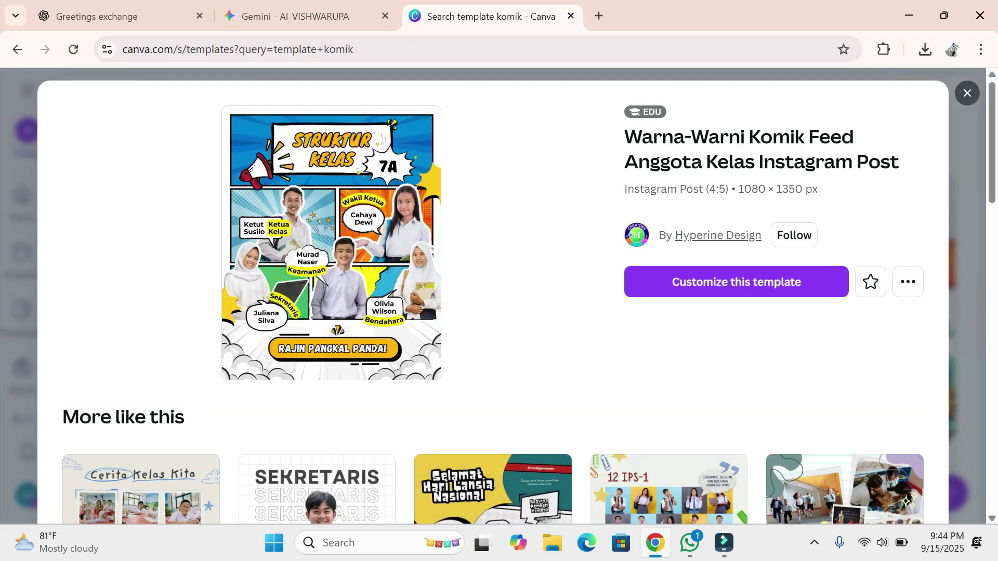
click(736, 282)
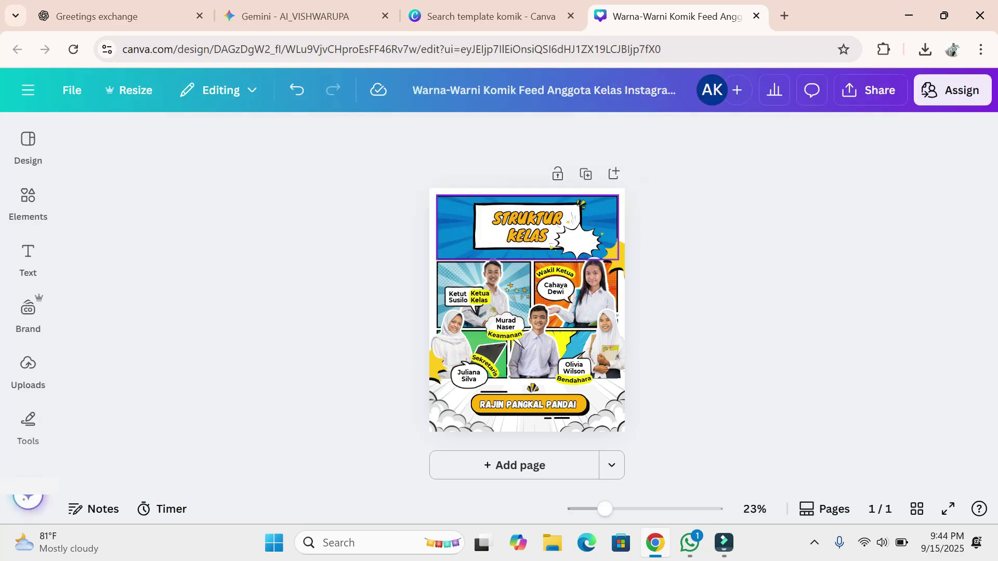
- Delete the white starburst beside the title and the name and "Ketua Kelas" texts from the first panel's speech box
click(578, 241)
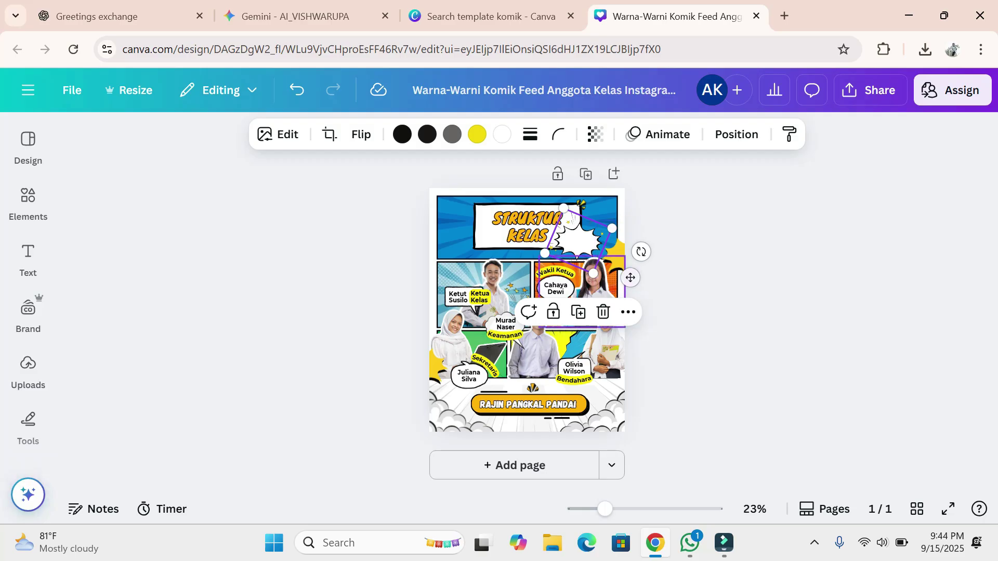
click(603, 312)
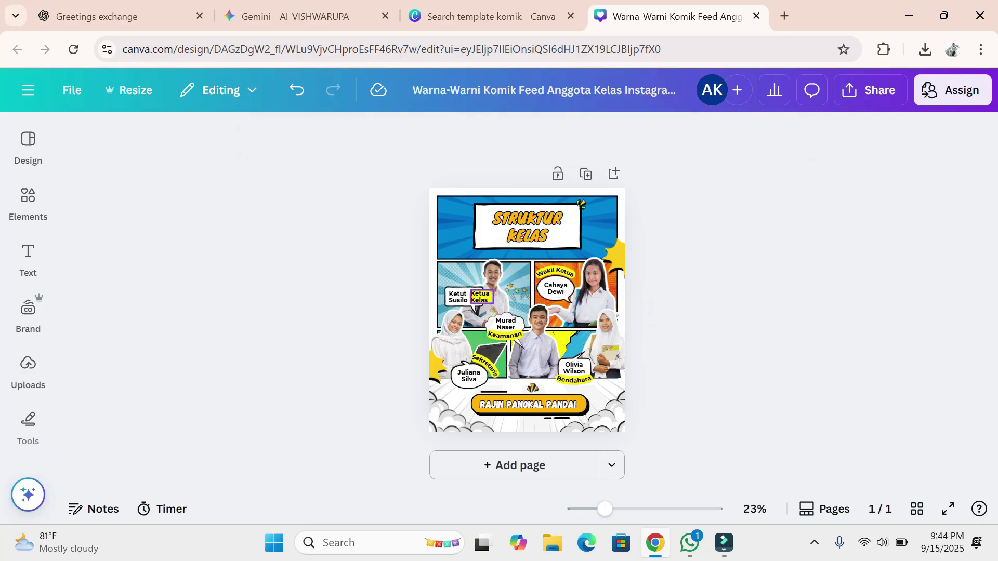
click(479, 296)
click(520, 259)
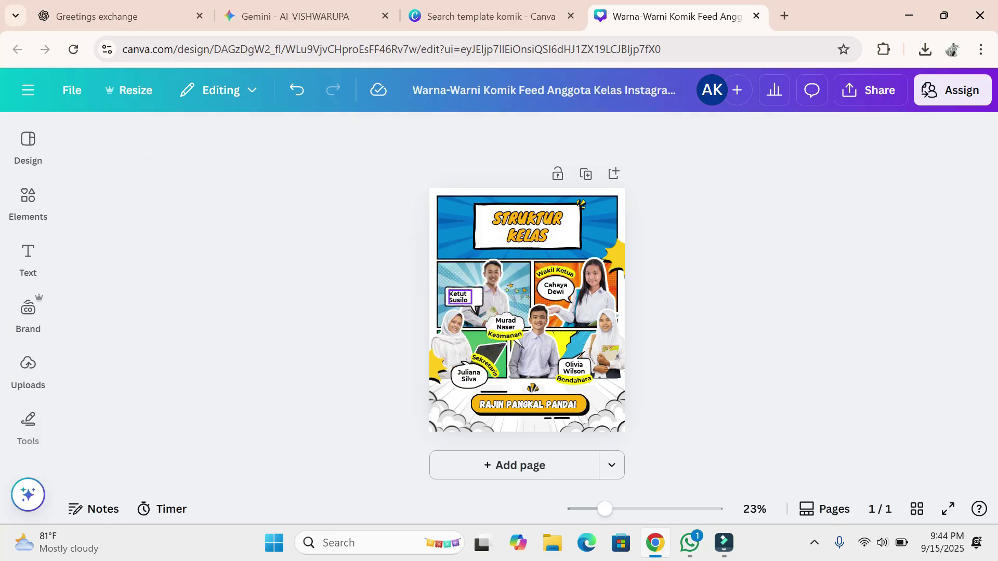
click(459, 297)
click(498, 257)
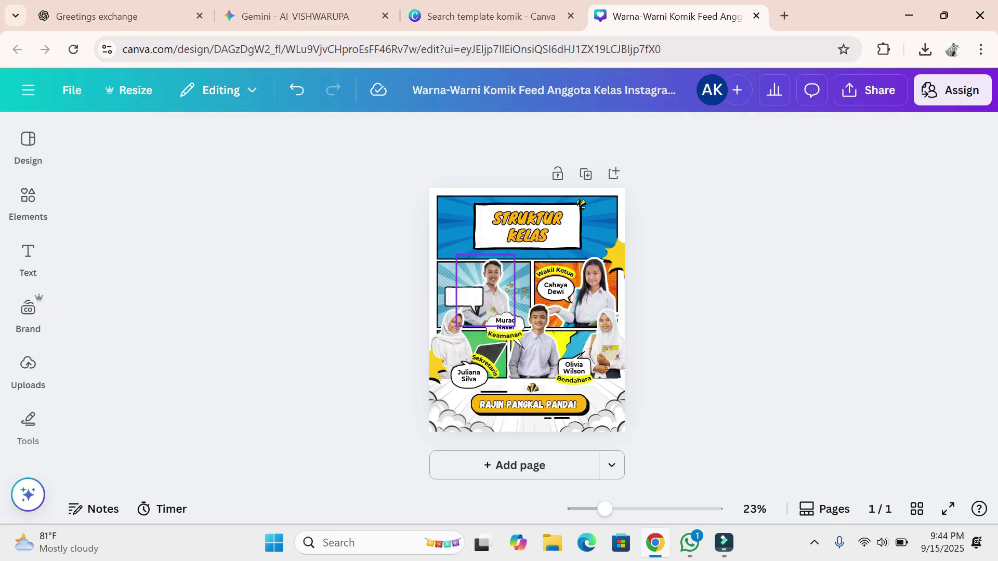
- Delete the "STRUKTUR KELAS" title text from the blue header panel
click(486, 291)
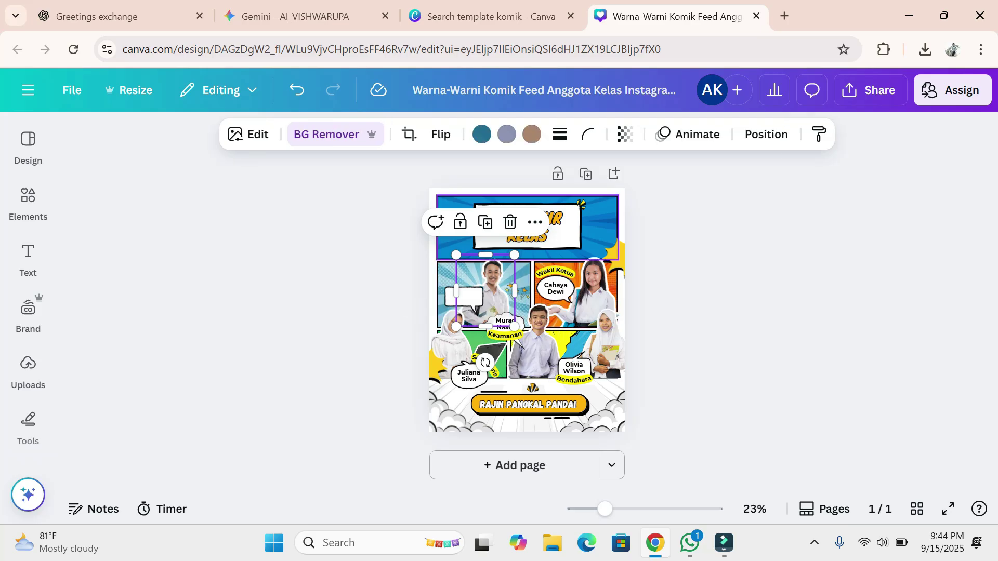
key(Escape)
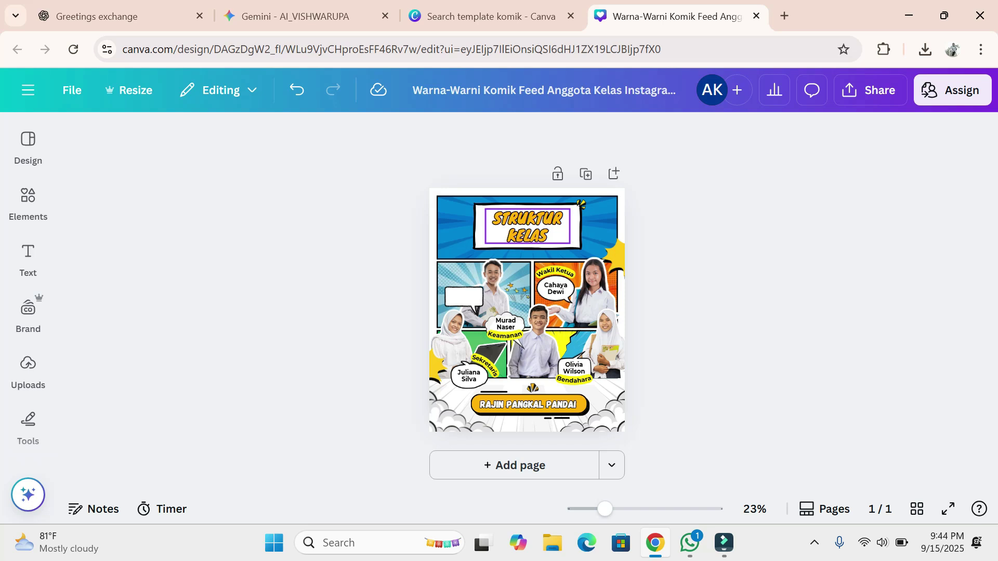
click(528, 227)
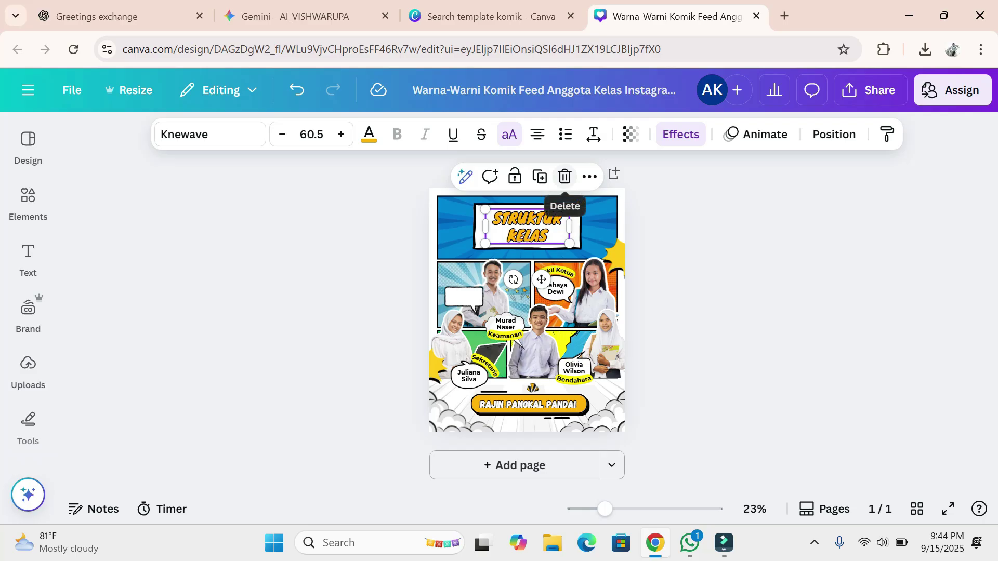
click(565, 177)
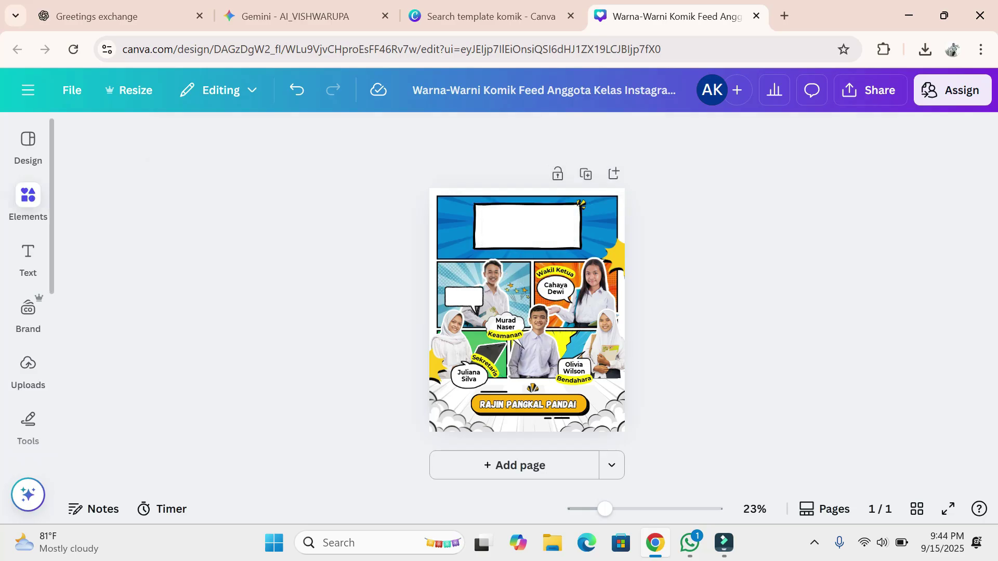
click(28, 257)
click(28, 367)
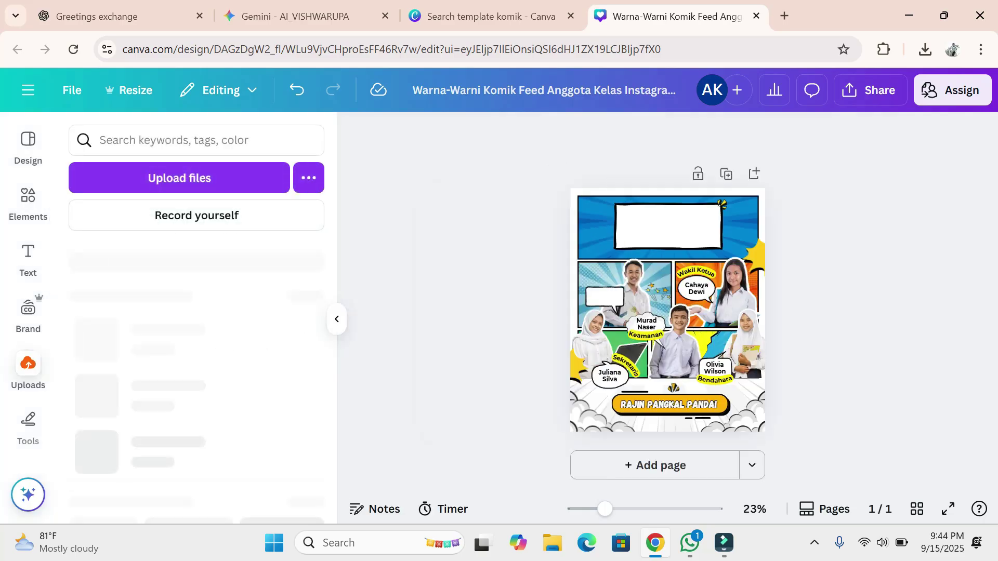
click(180, 178)
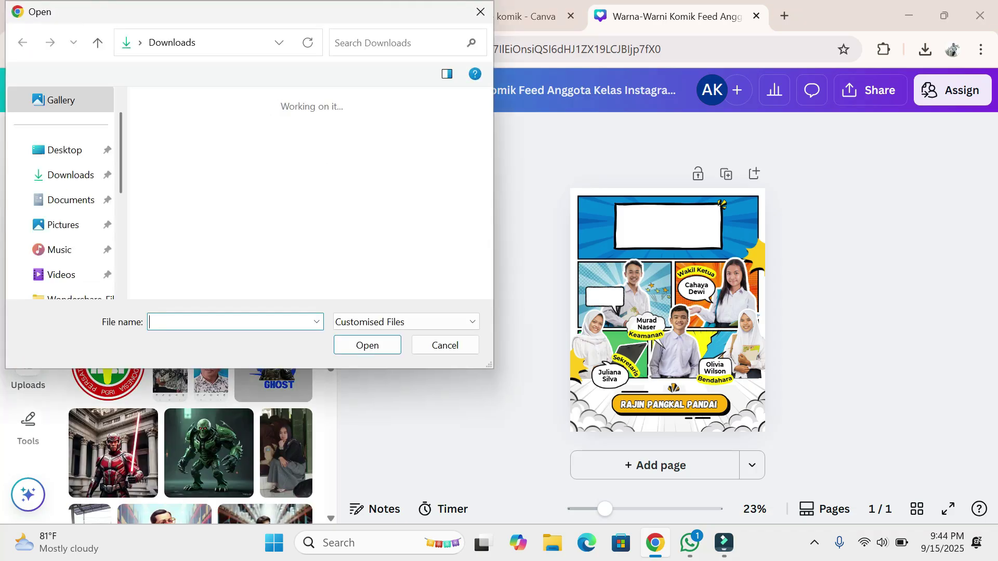
click(182, 159)
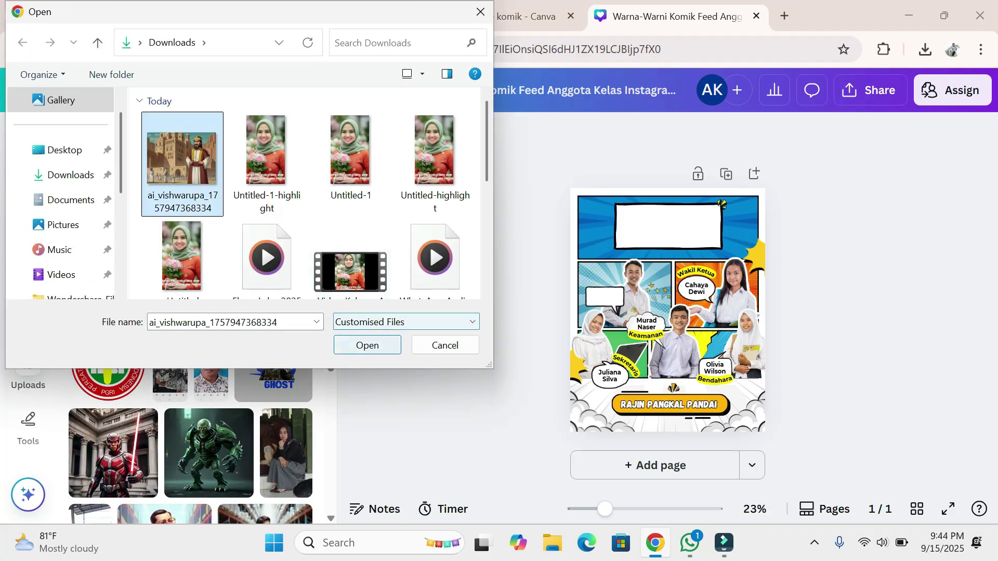
click(367, 346)
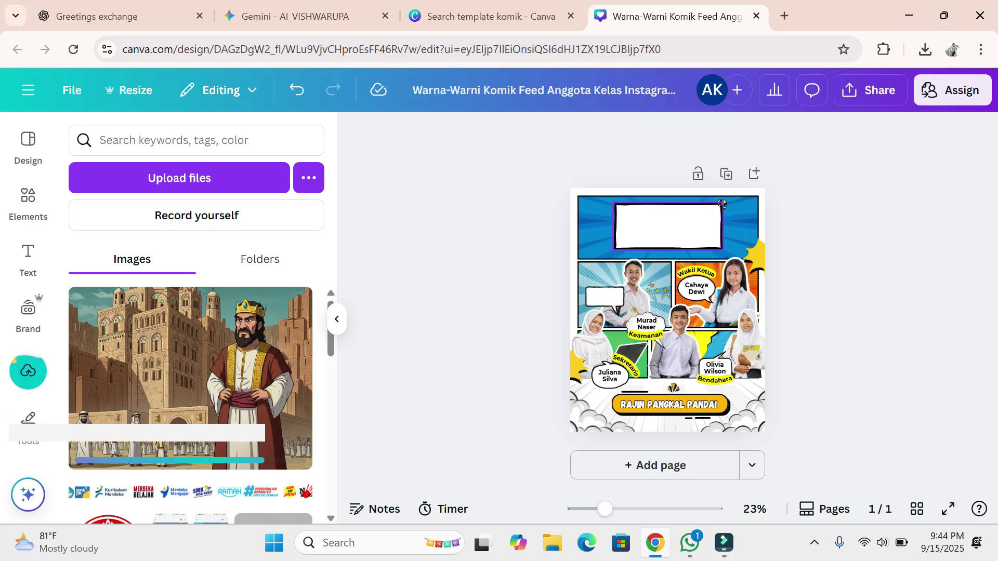
- Delete the empty white speech box and the small black-and-yellow accent from the blue header panel
click(668, 226)
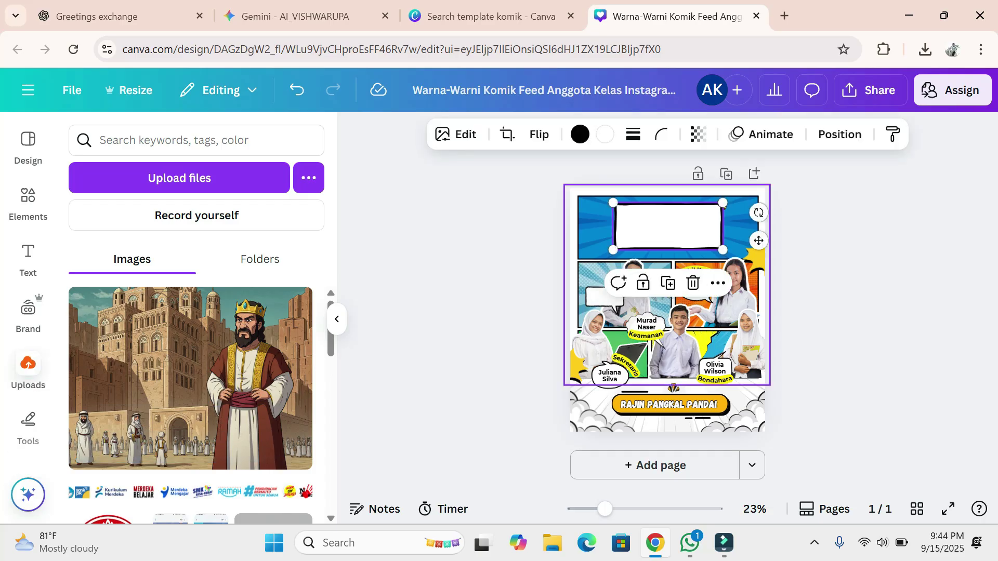
key(Delete)
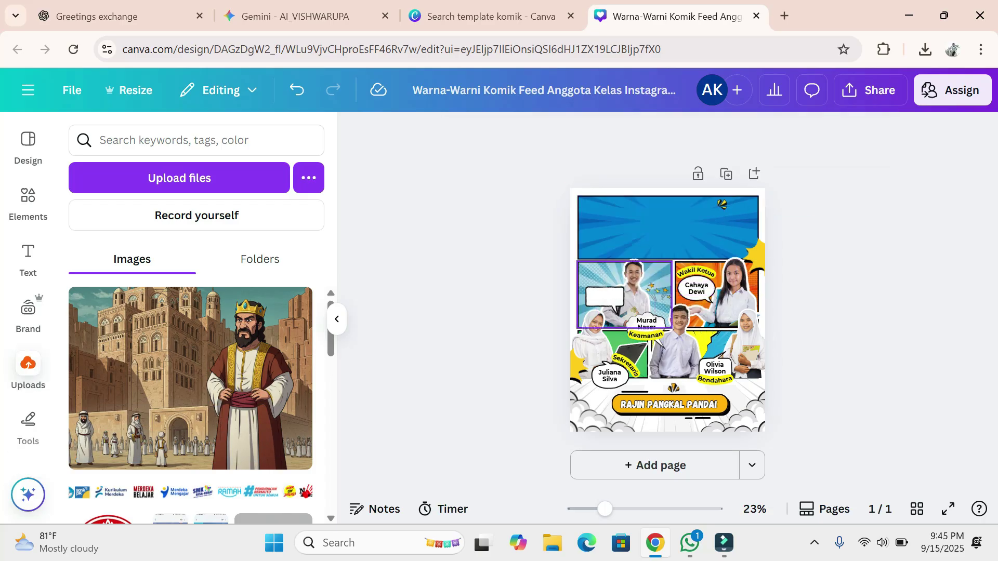
click(721, 204)
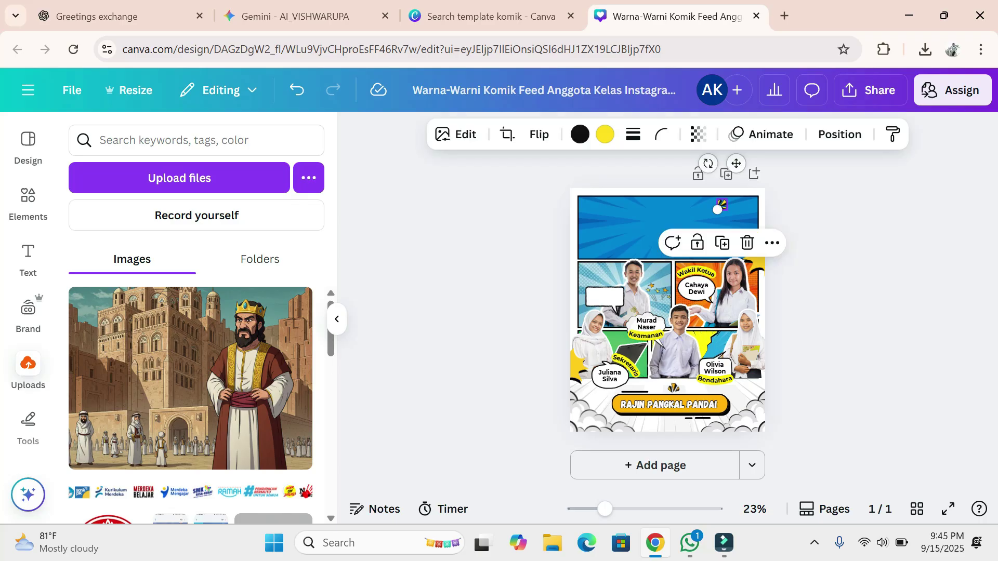
click(746, 241)
- Fill the blue header panel with the uploaded king illustration and reposition it inside the frame to show the king's face
drag(190, 378, 667, 228)
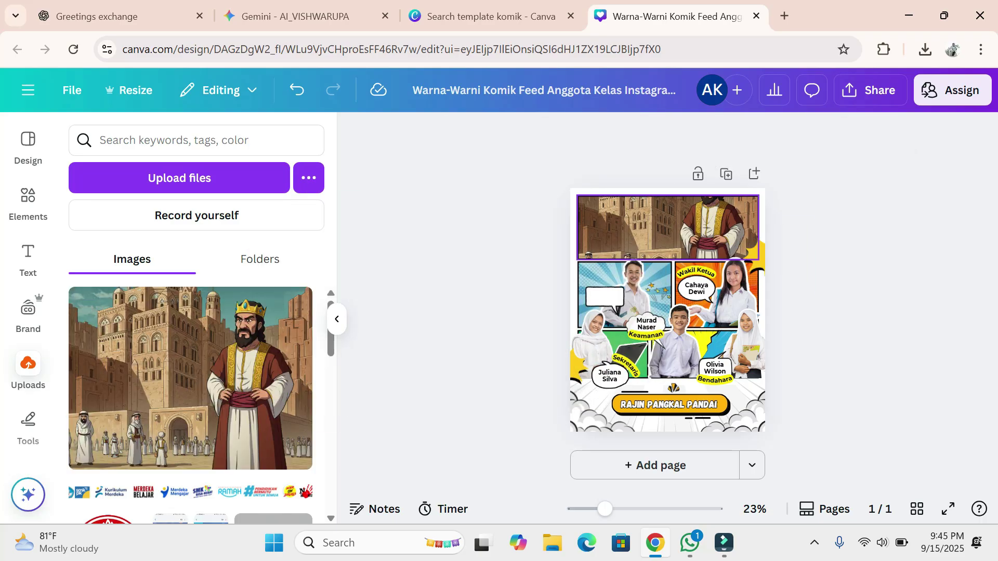
double_click(668, 227)
drag(668, 227, 668, 233)
key(Return)
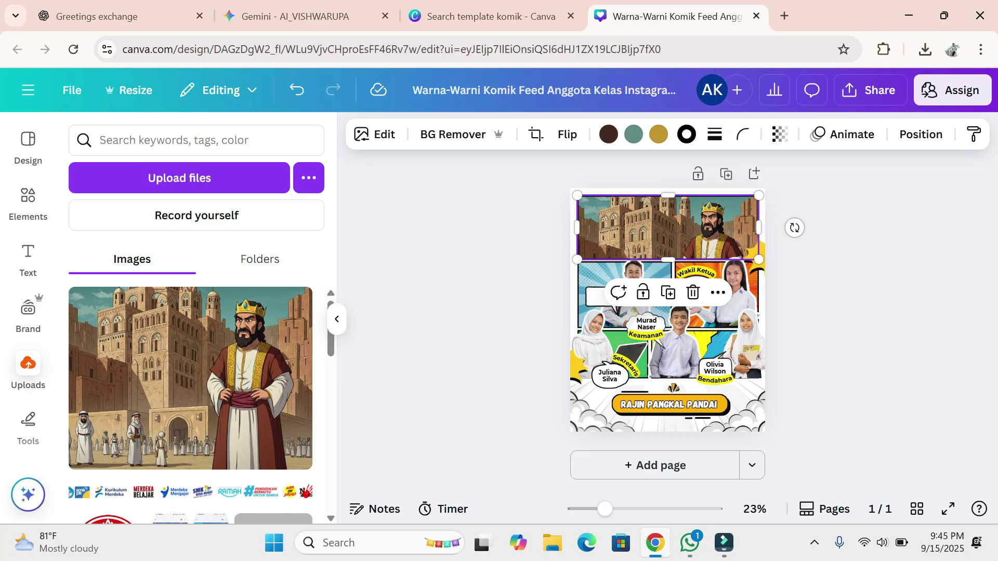
key(Escape)
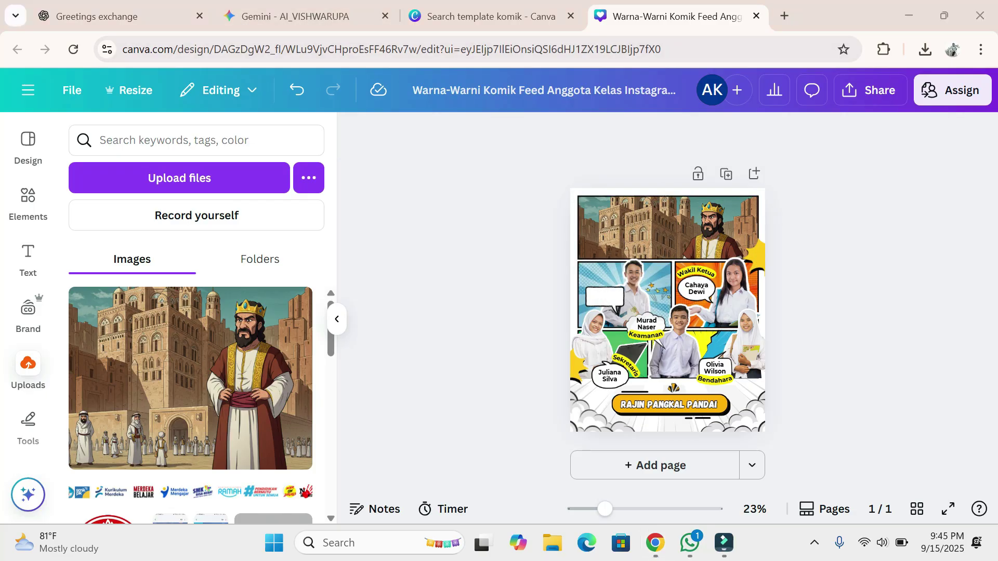
- Switch to the ChatGPT script and copy the comic title "Kisah Pasukan Gajah dan Perlindungan Ka'bah"
click(122, 16)
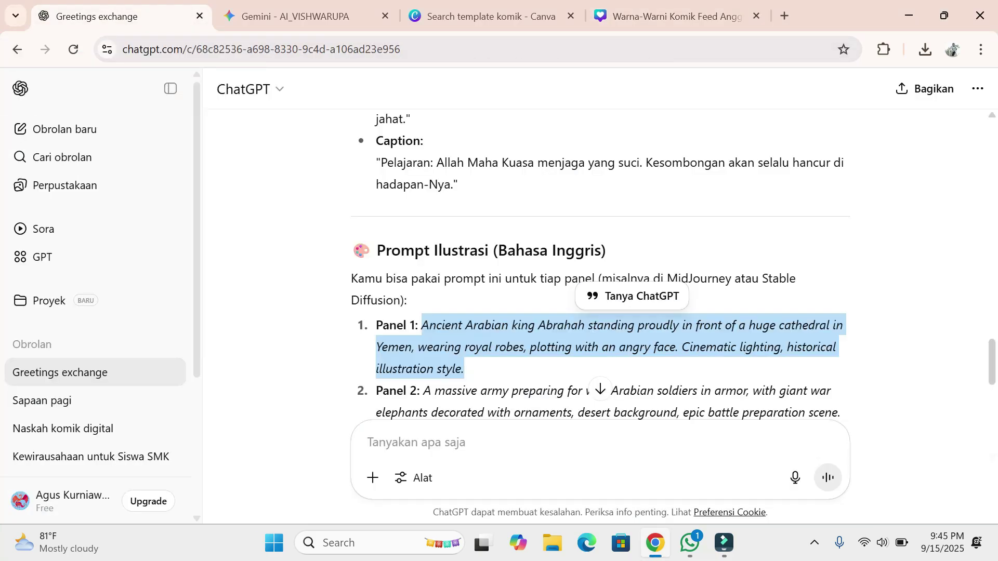
scroll(600, 265, up, 20)
scroll(601, 265, down, 5)
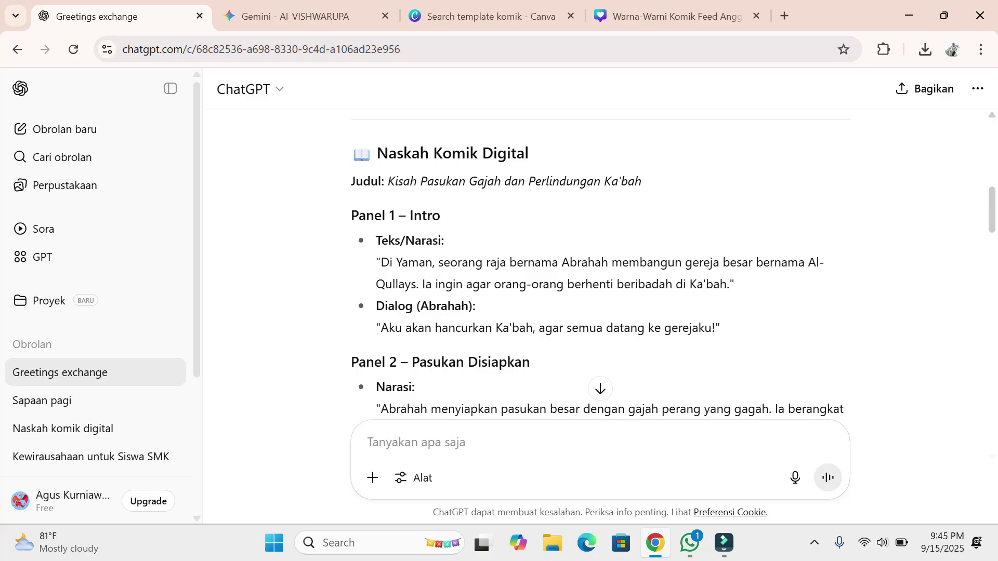
drag(388, 181, 641, 182)
right_click(629, 186)
click(654, 205)
- Switch to the Canva design, paste the title with clipboard access allowed, and move it to the upper part of the header panel
click(671, 16)
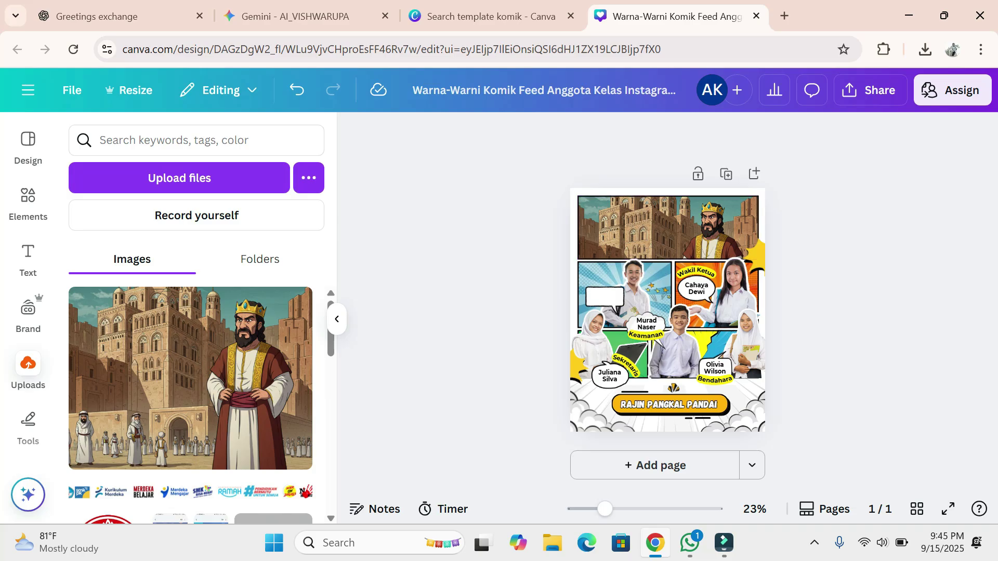
right_click(626, 228)
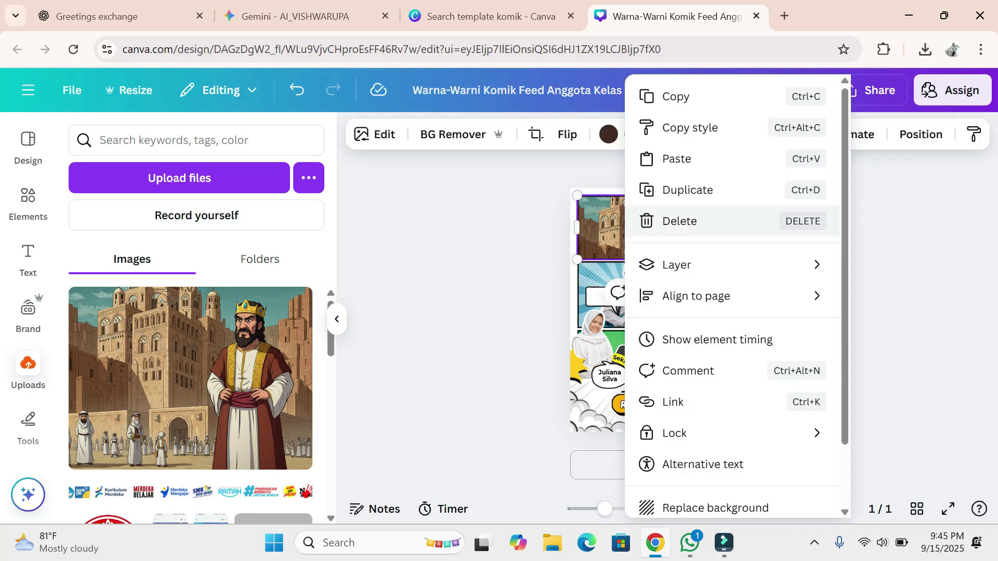
click(675, 158)
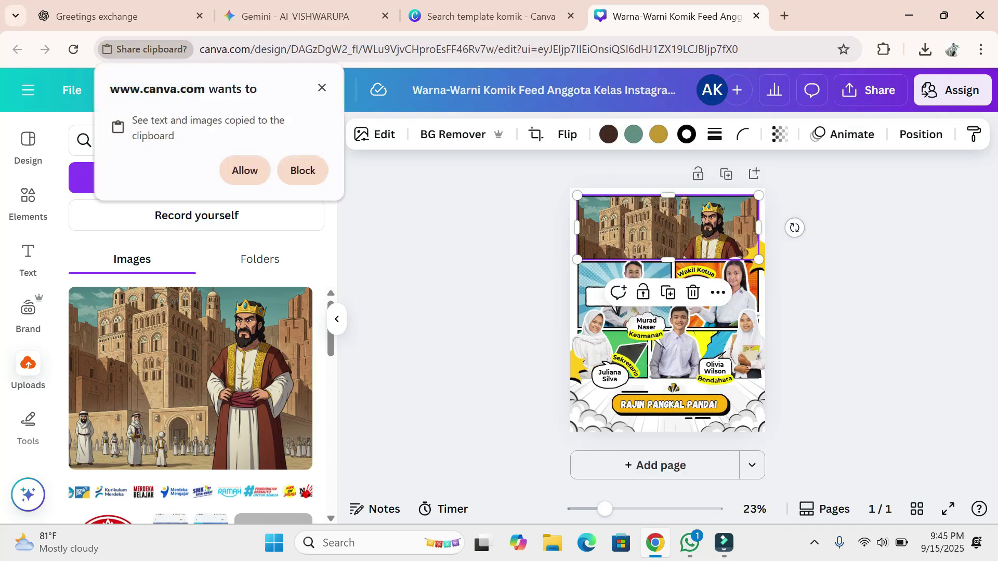
click(245, 170)
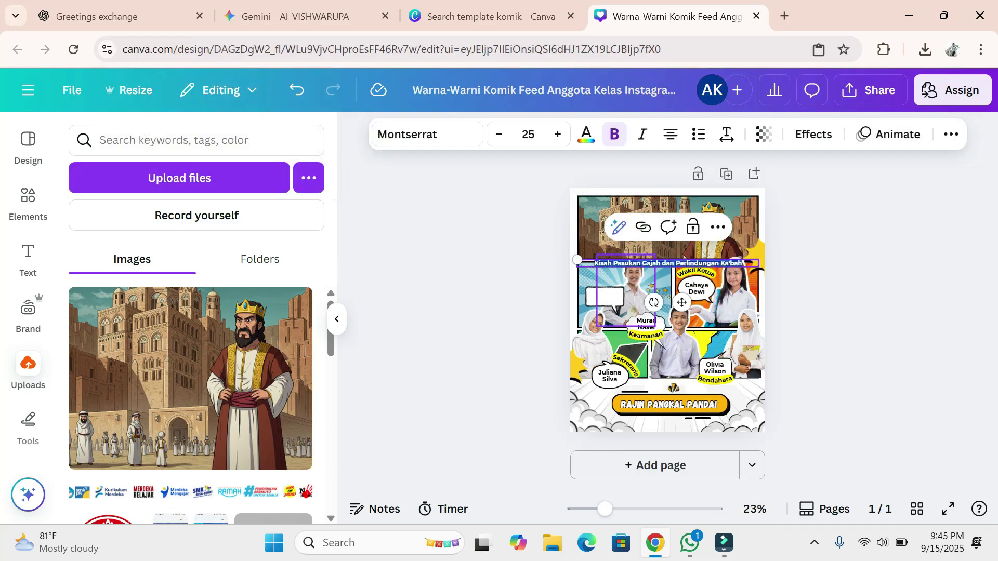
drag(681, 302, 676, 273)
drag(657, 235, 662, 201)
- Set the title's font size to 32 and shift the title slightly down within the header panel
click(558, 134)
click(558, 134)
click(558, 134)
click(558, 134)
click(558, 134)
click(558, 134)
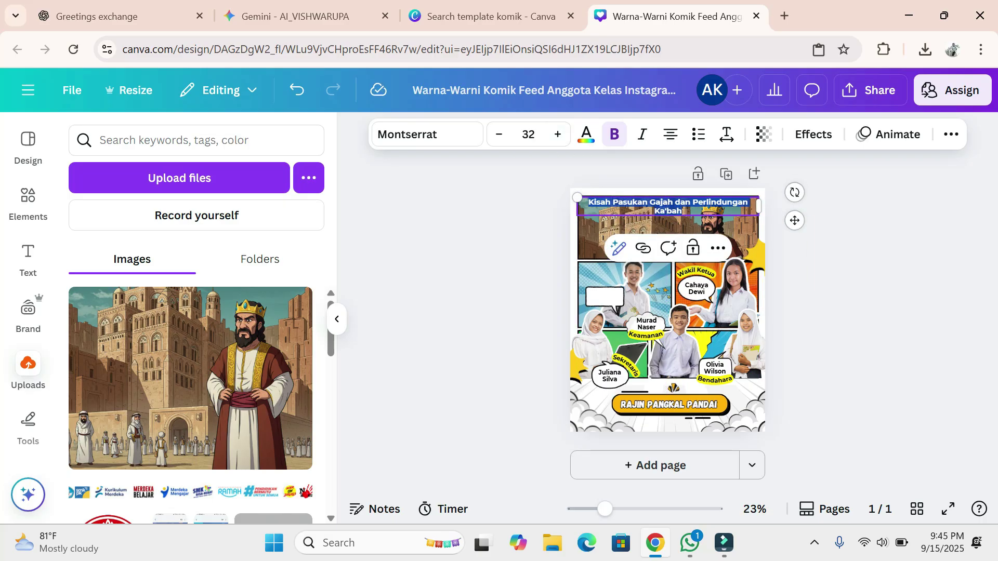
click(514, 208)
drag(668, 206, 668, 214)
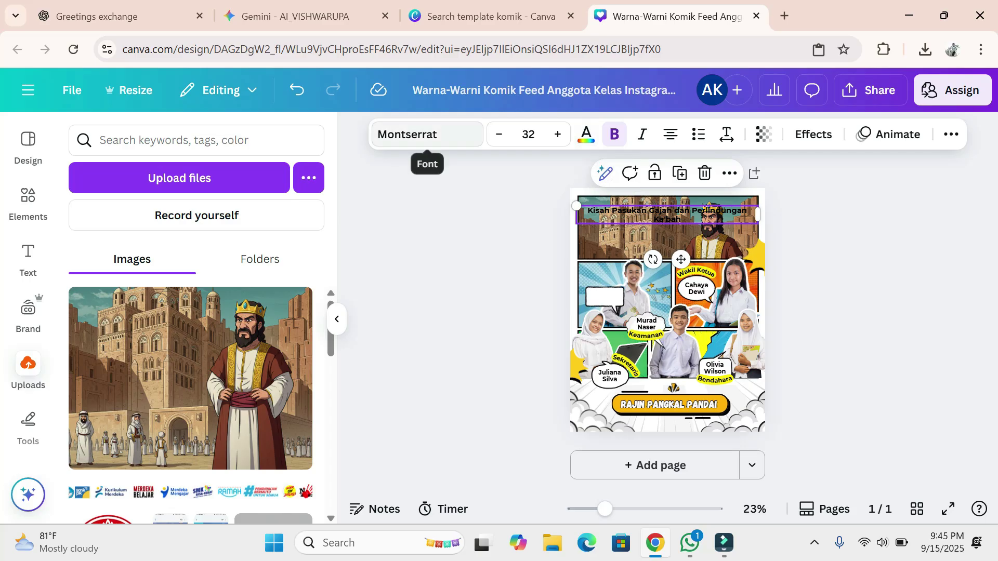
- Apply the Outline effect to the title text and open its text color options
click(813, 134)
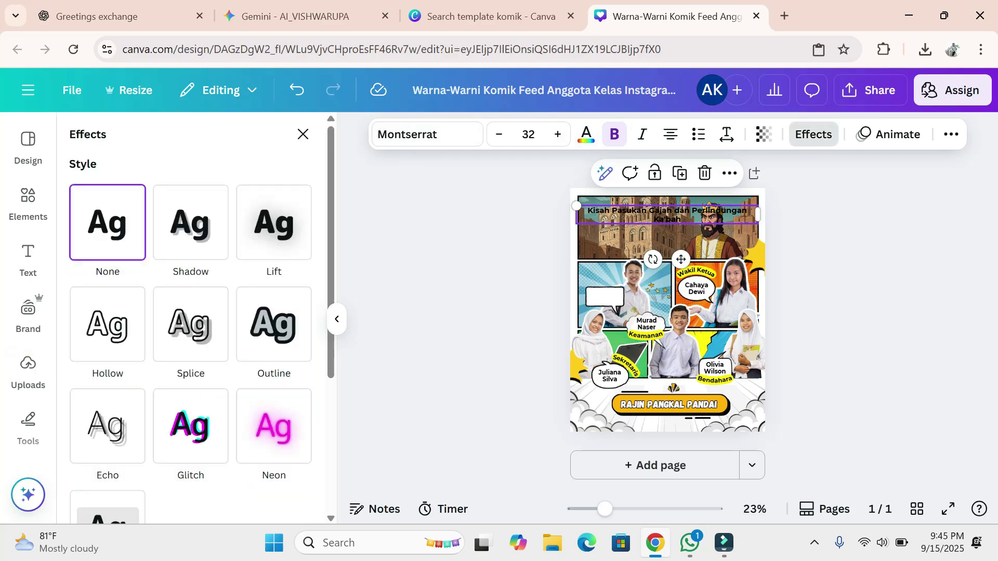
click(274, 324)
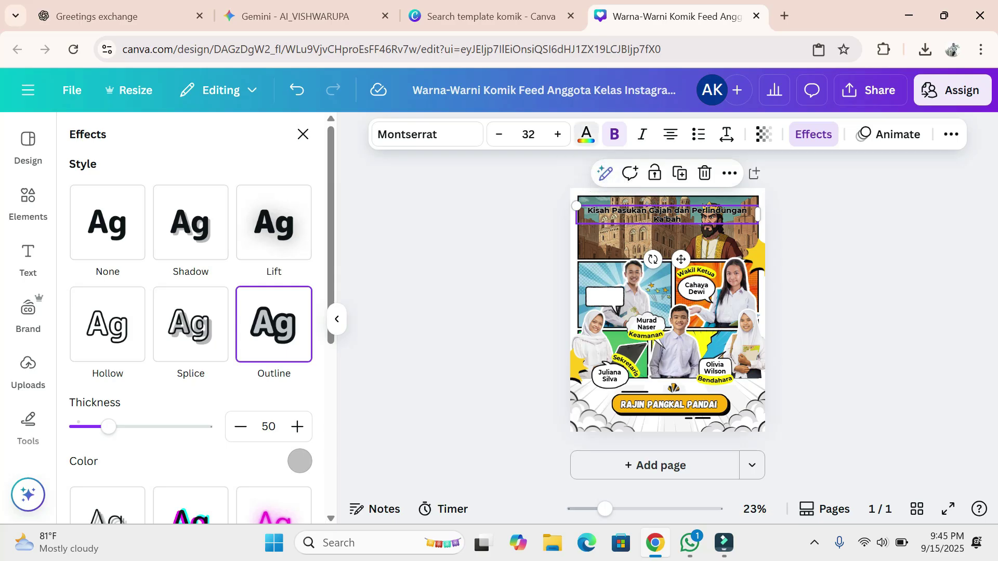
click(586, 134)
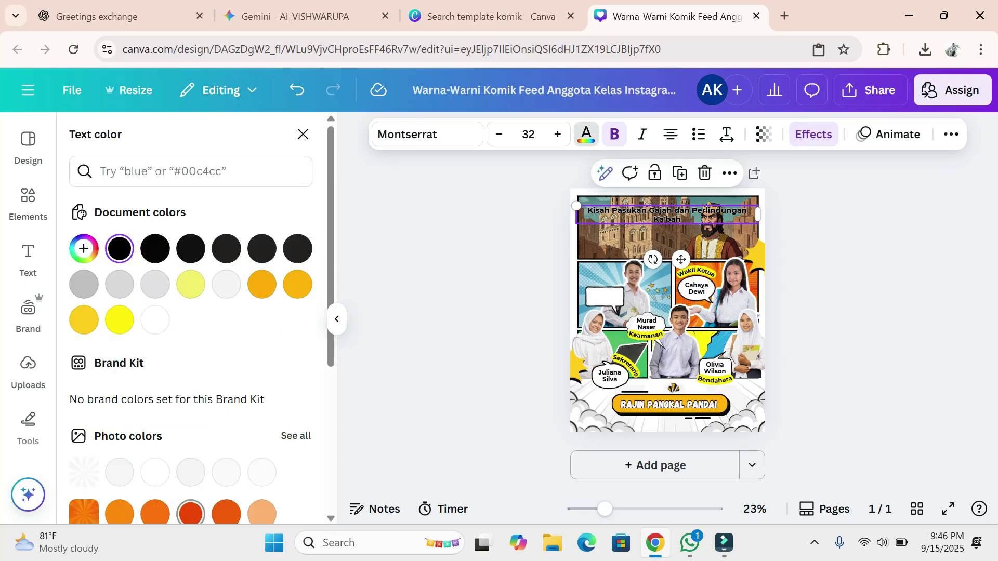
- Try amber, light gray, black and orange as the title's text color
click(261, 284)
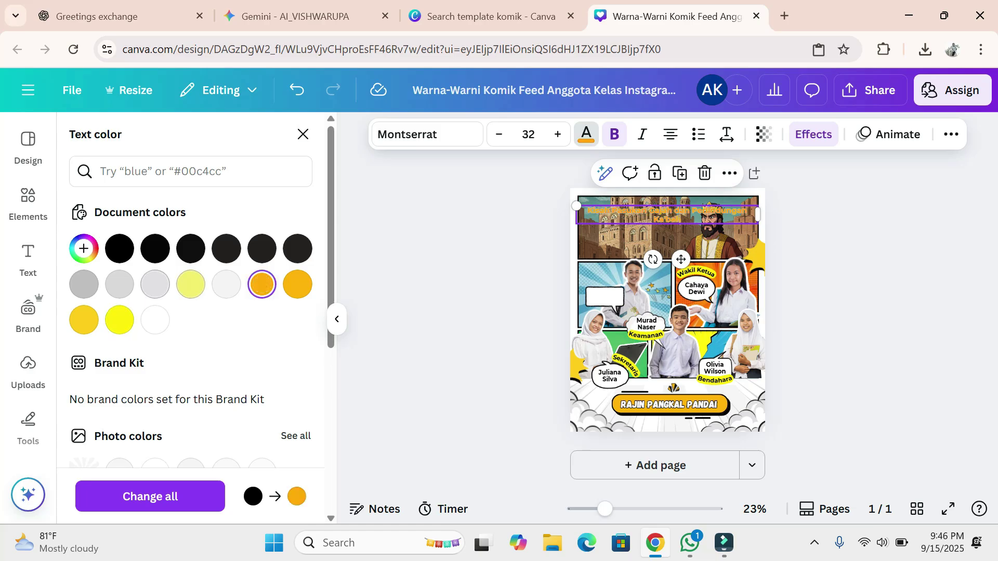
click(155, 285)
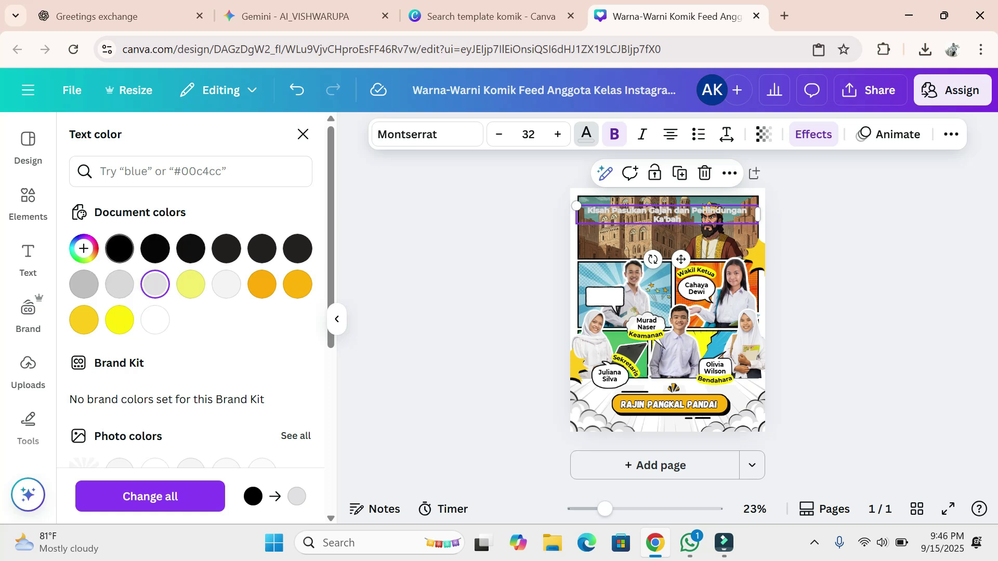
scroll(119, 249, down, 6)
scroll(155, 285, up, 6)
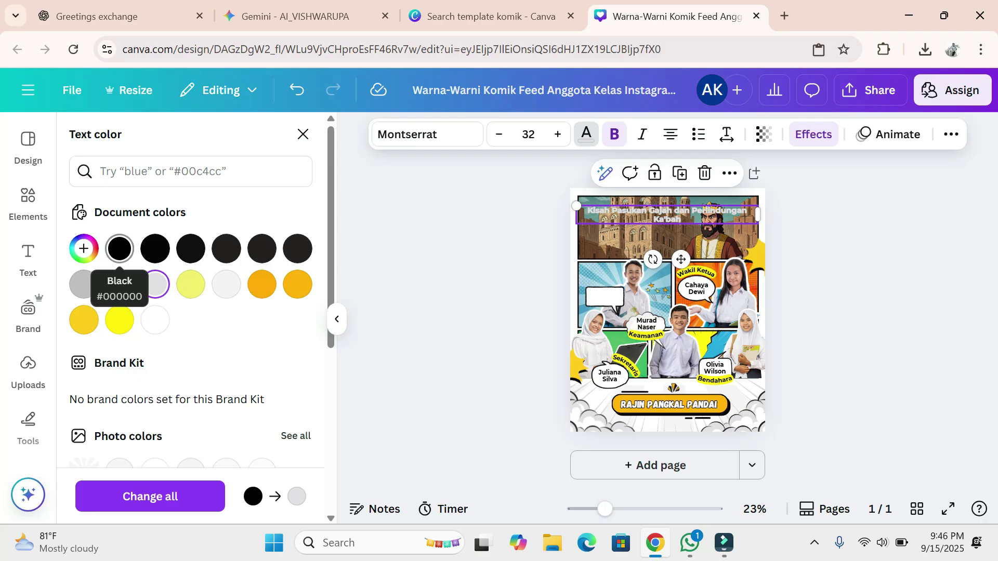
click(119, 249)
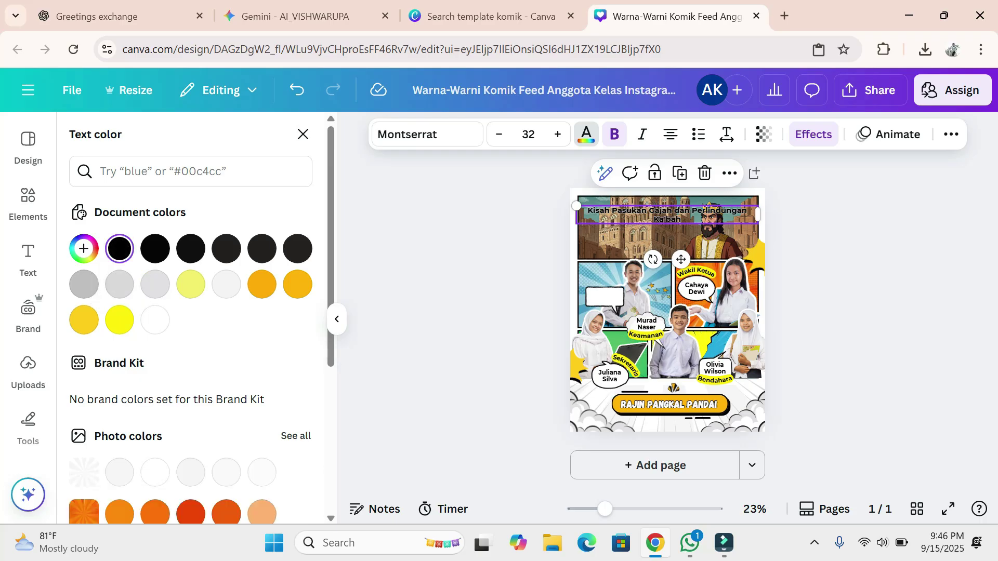
click(154, 514)
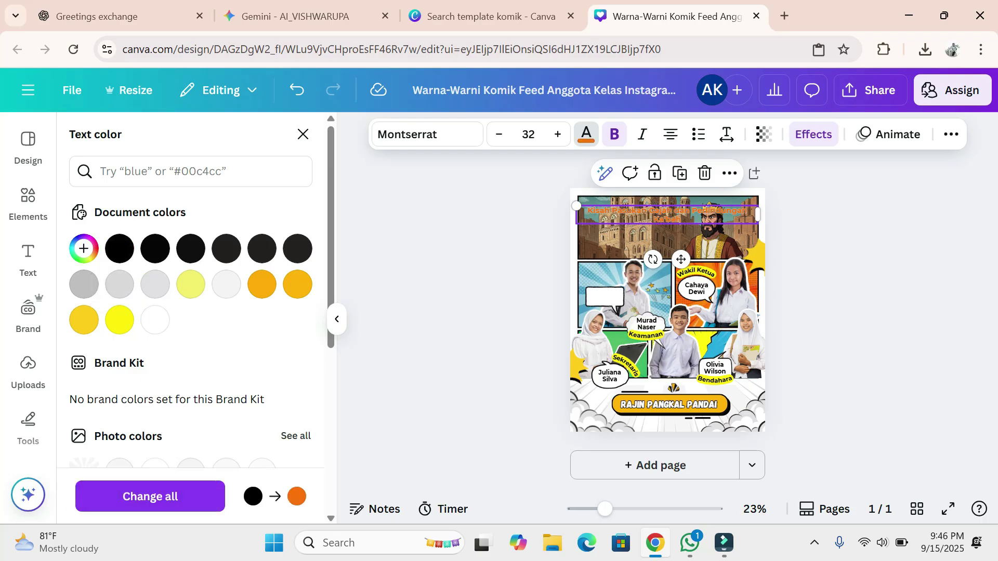
- Color the title and all matching black text bright yellow, and move the title up to the header panel's upper edge
click(120, 319)
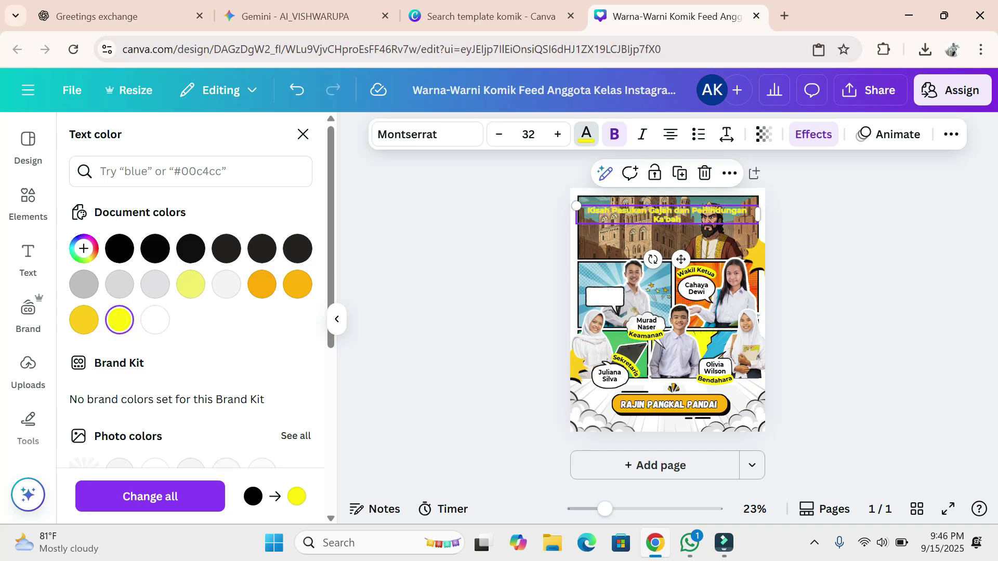
click(151, 496)
click(303, 135)
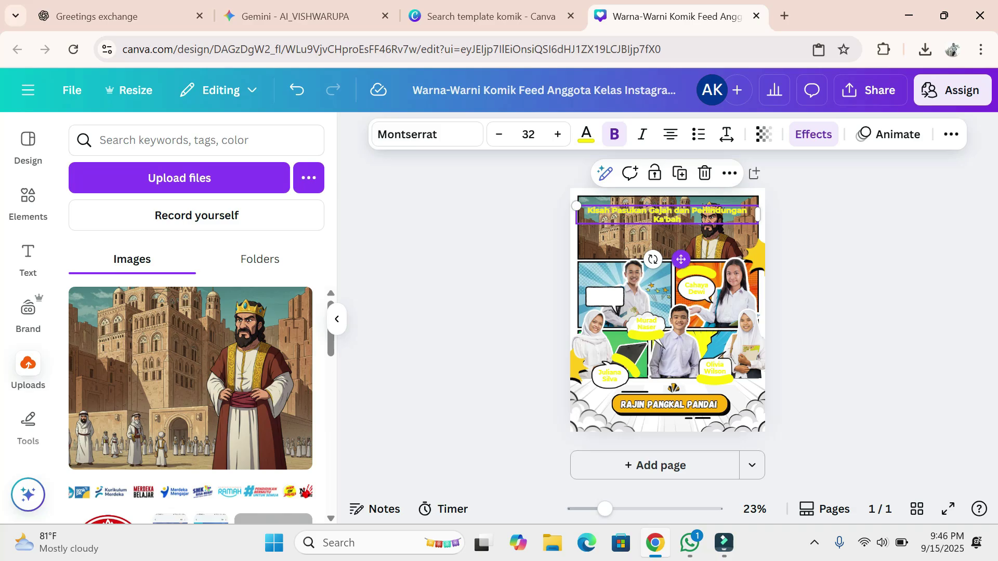
drag(681, 259, 680, 251)
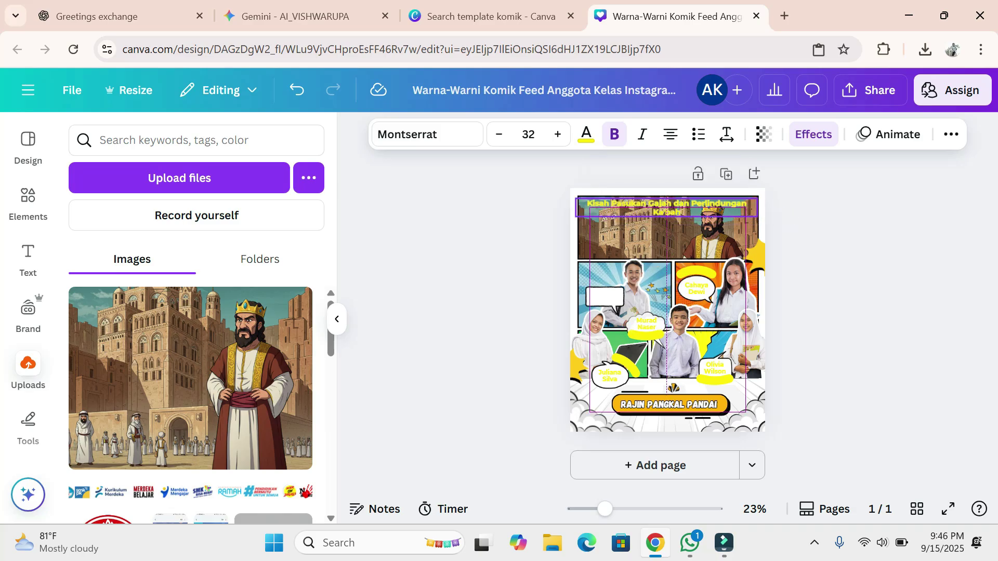
click(676, 240)
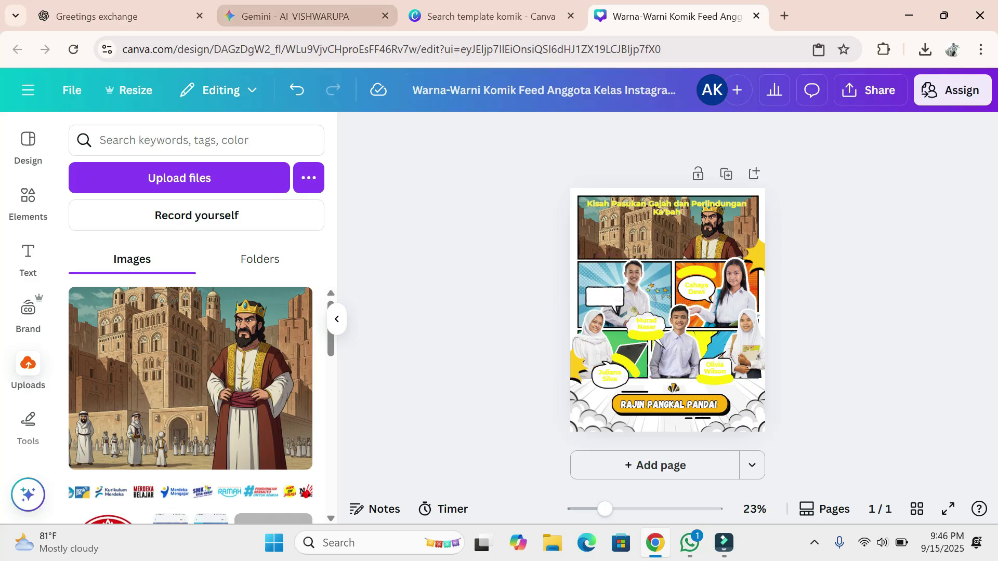
- Switch to the ChatGPT script and copy the Panel 1 narration, from "Di Yaman" to "beribadah di Ka'bah"
click(119, 16)
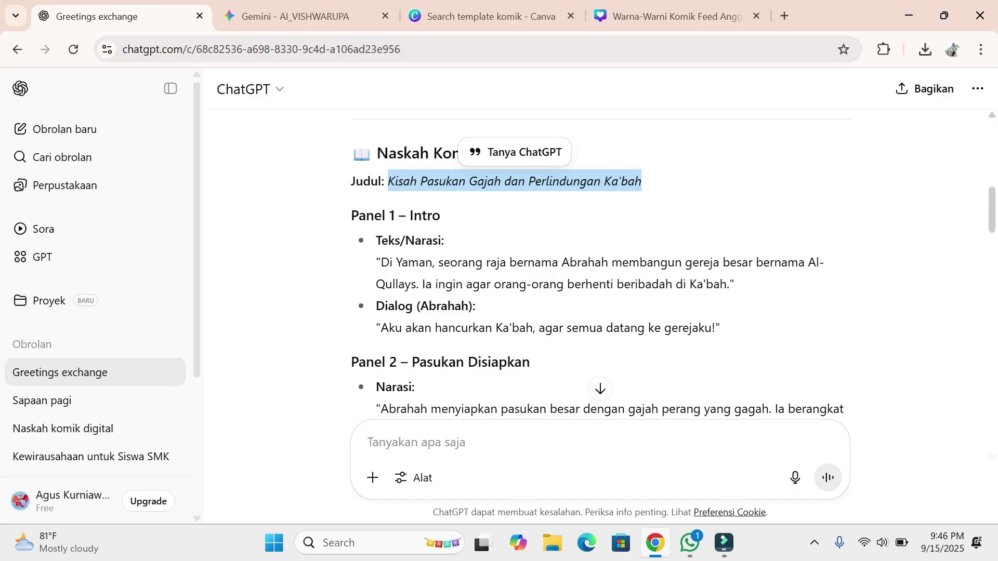
drag(381, 262, 727, 284)
right_click(275, 282)
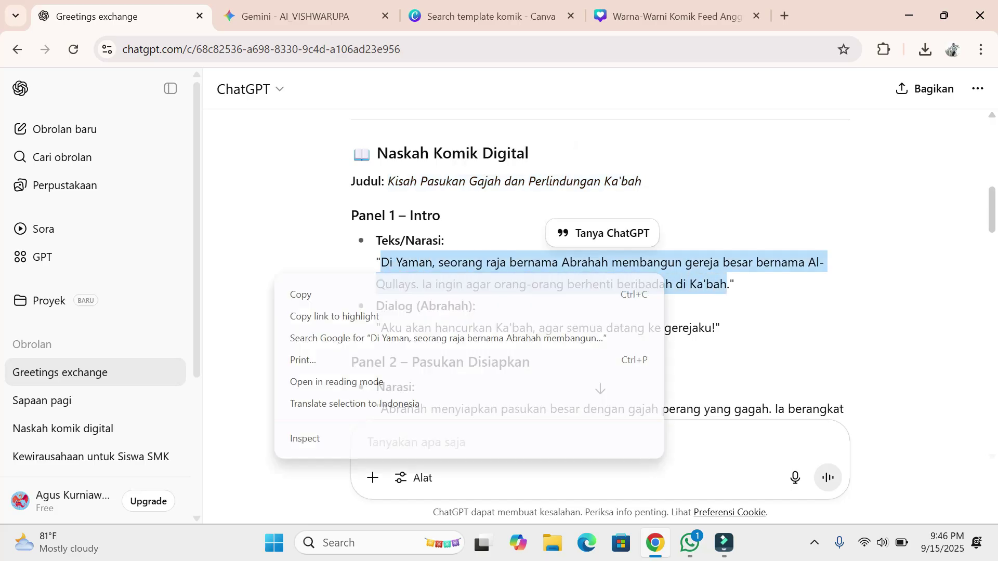
click(301, 293)
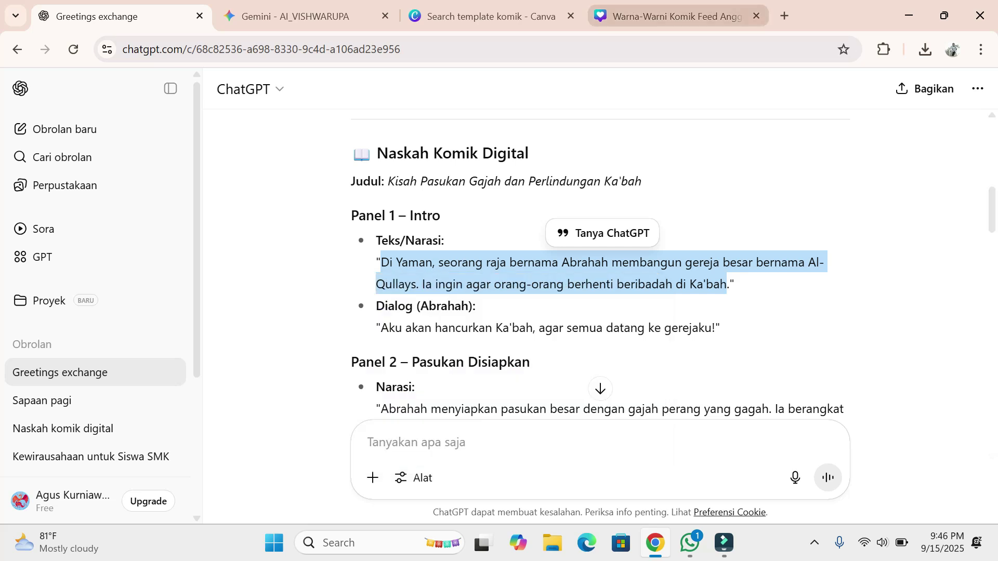
- Switch to the Canva design and delete the "RAJIN PANGKAL PANDAI" text with its orange banner and black backing shape
click(670, 16)
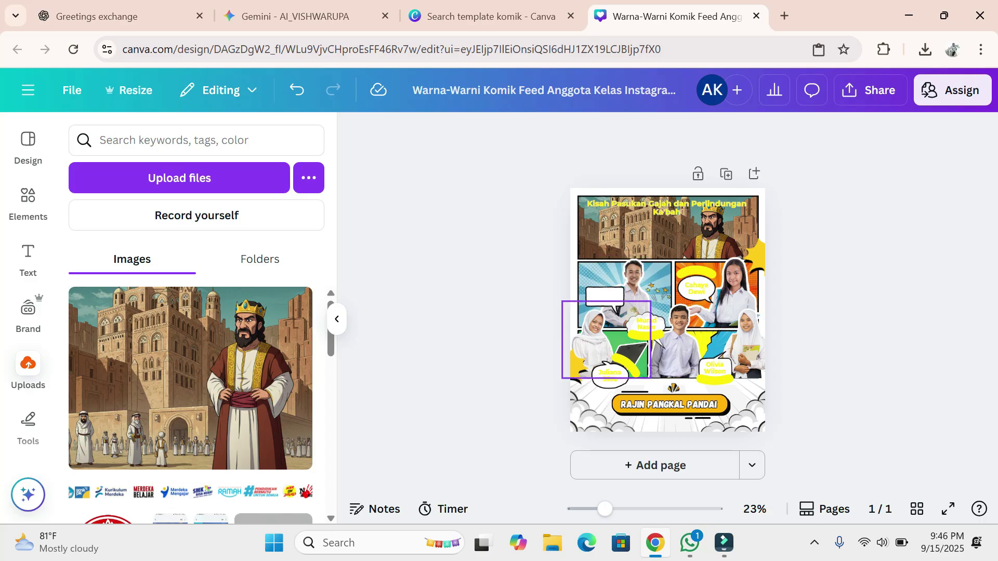
click(670, 404)
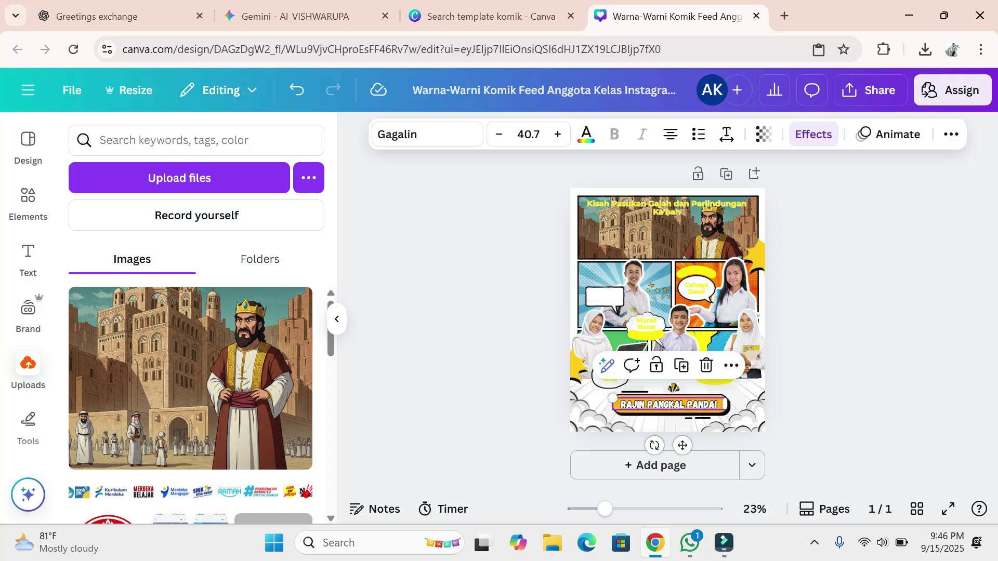
click(706, 365)
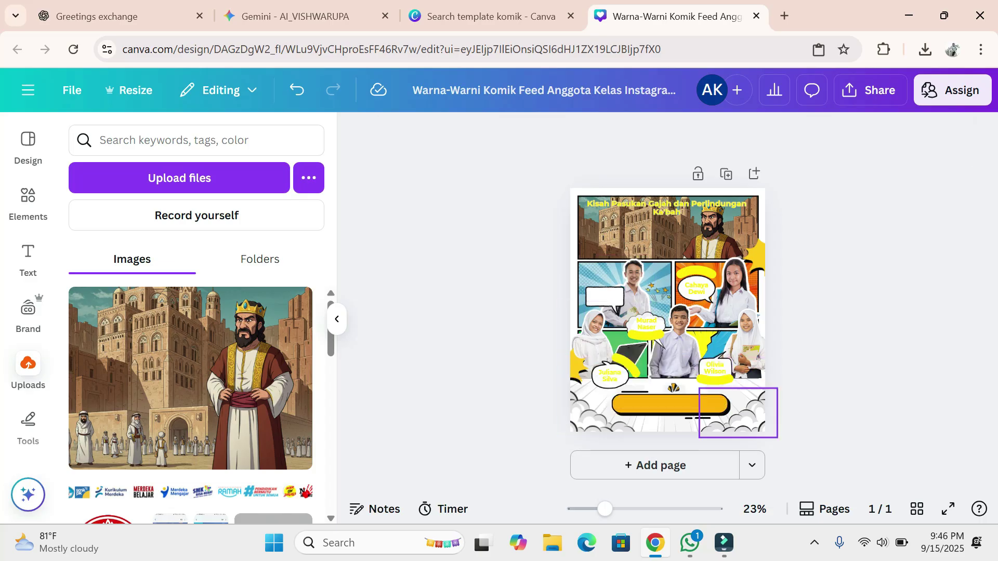
click(671, 405)
click(695, 361)
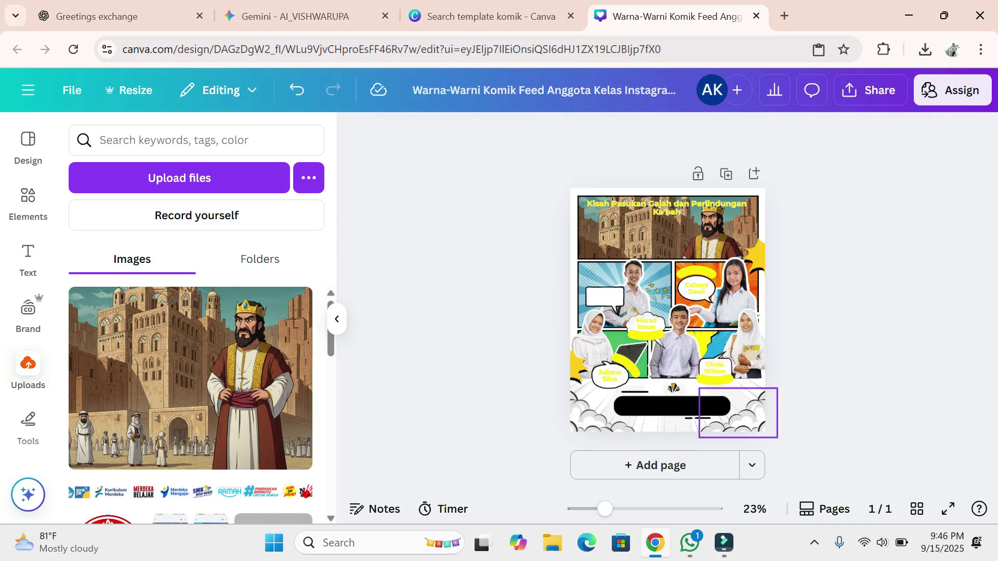
click(673, 405)
click(697, 363)
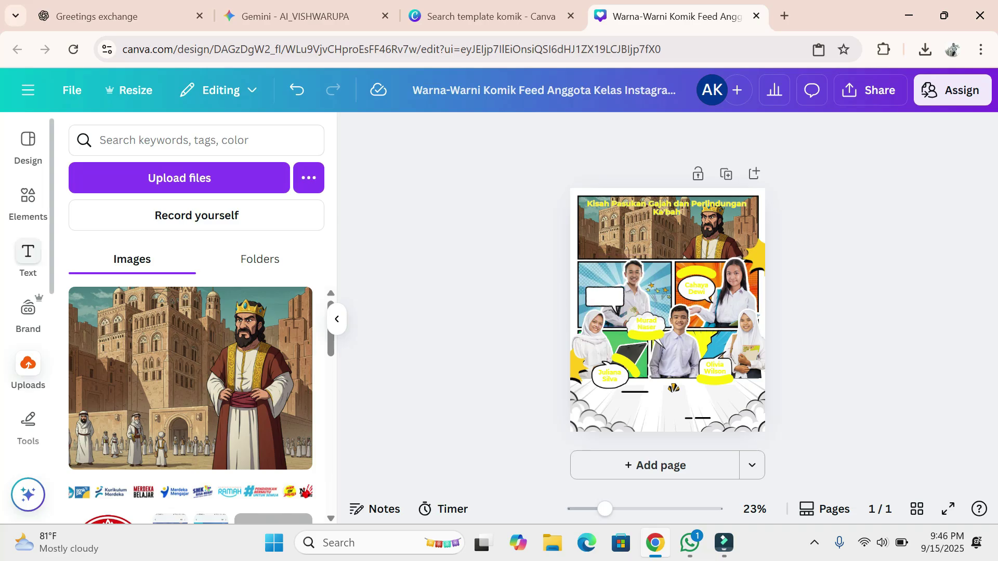
- Search the elements for "Rectangle" and place the white rounded rectangle with a black shadow over the castle in the header panel
click(28, 200)
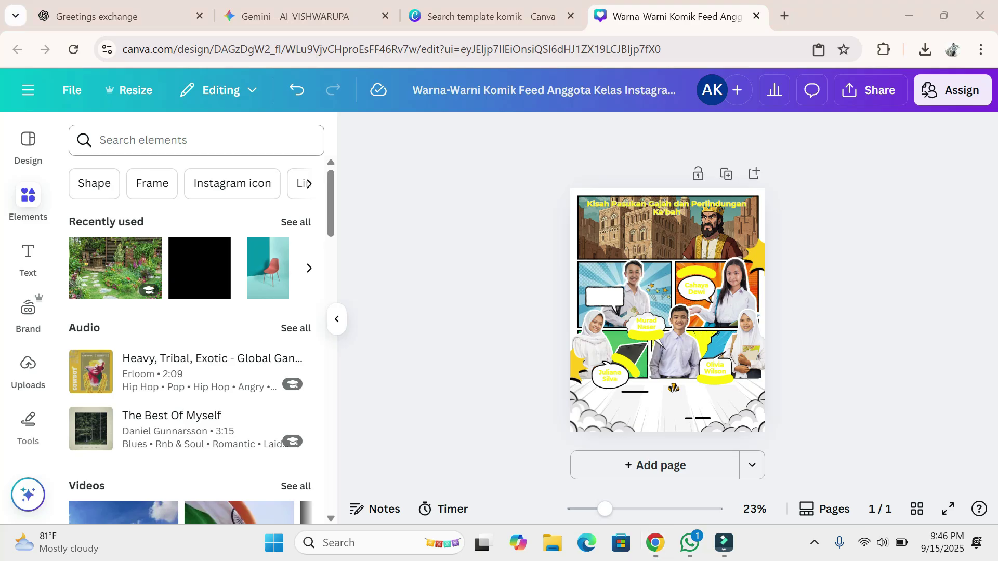
click(176, 141)
click(178, 208)
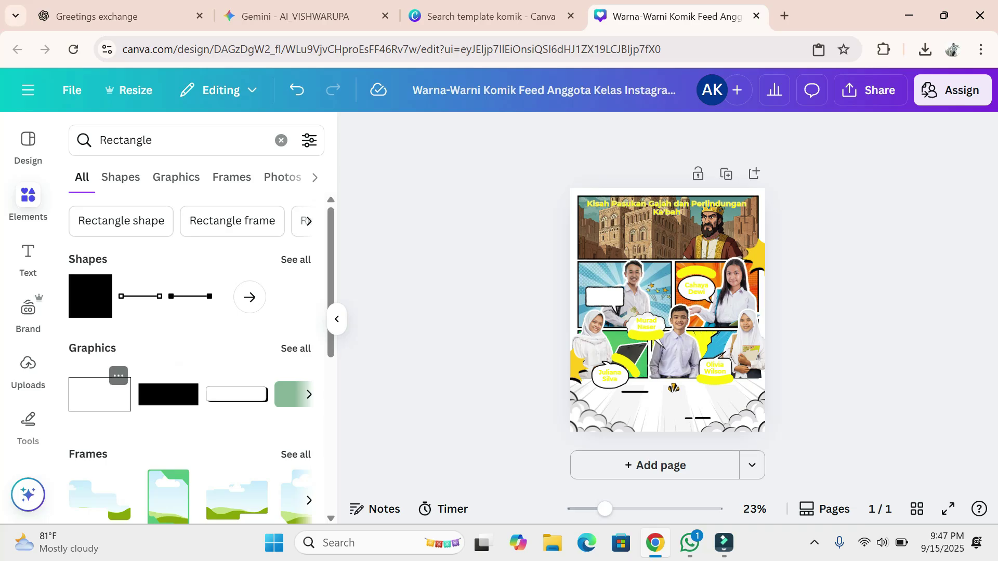
drag(237, 394, 624, 249)
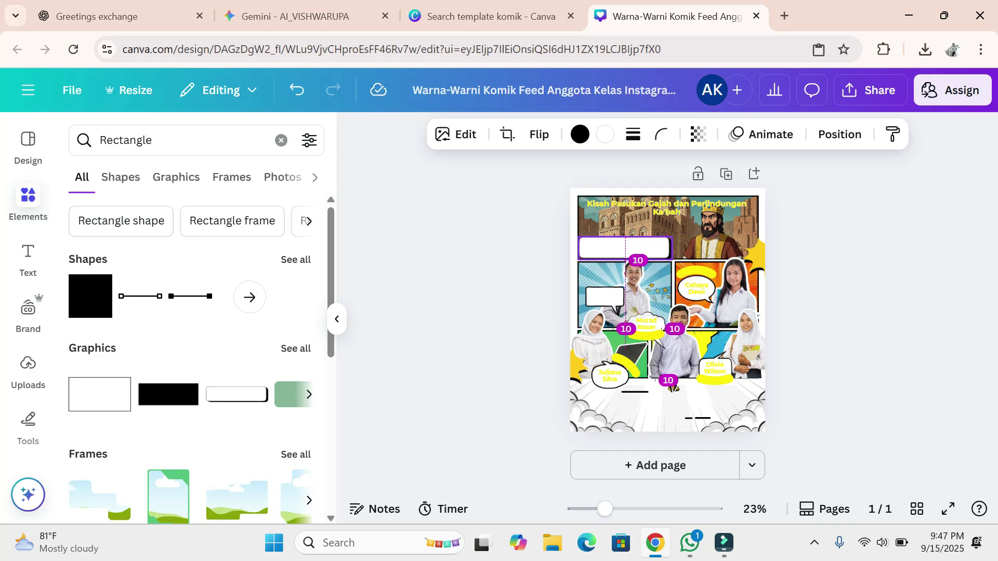
- Paste the copied Panel 1 narration onto the page and set its font size to 16
right_click(607, 249)
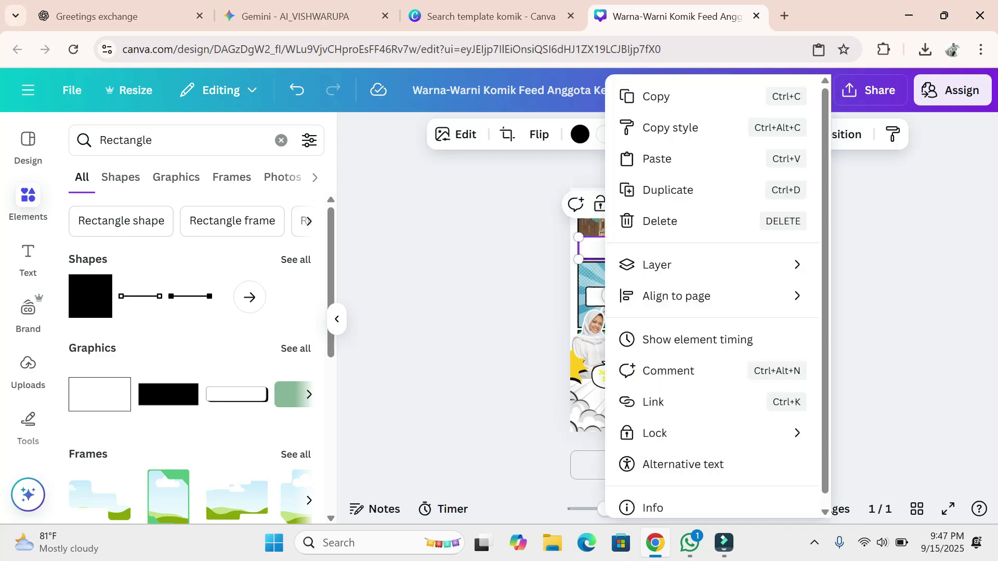
click(657, 159)
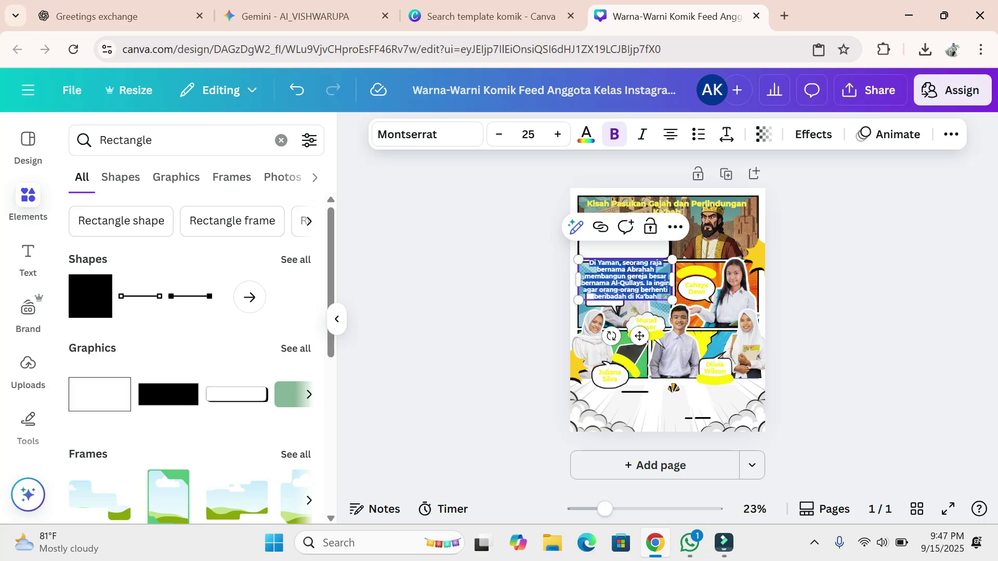
click(498, 134)
click(498, 134)
click(498, 134)
click(499, 134)
click(498, 134)
click(499, 134)
click(499, 134)
click(499, 134)
click(499, 134)
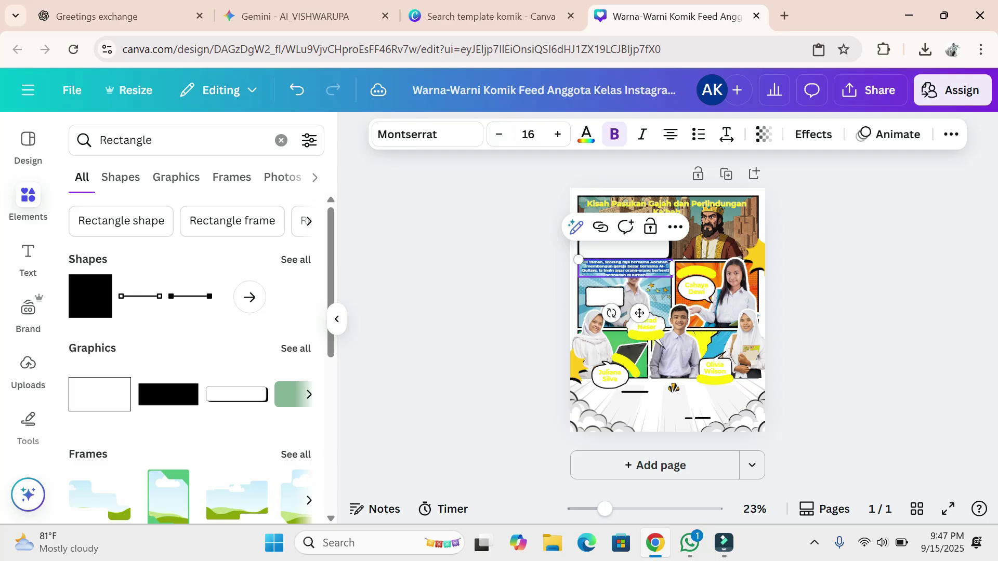
- Move the narration text up into the white rounded rectangle in the header panel
key(Escape)
click(630, 270)
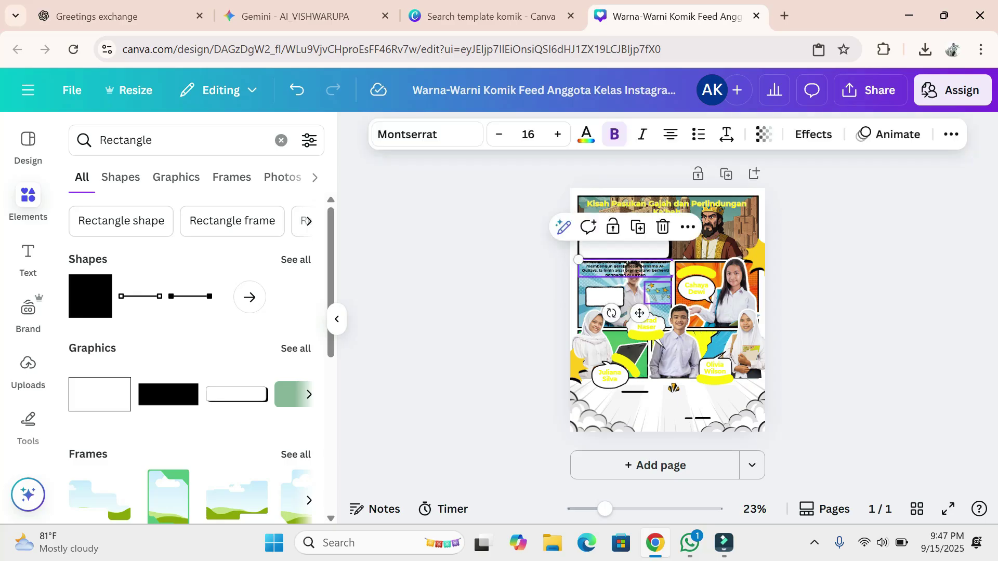
drag(639, 313, 638, 293)
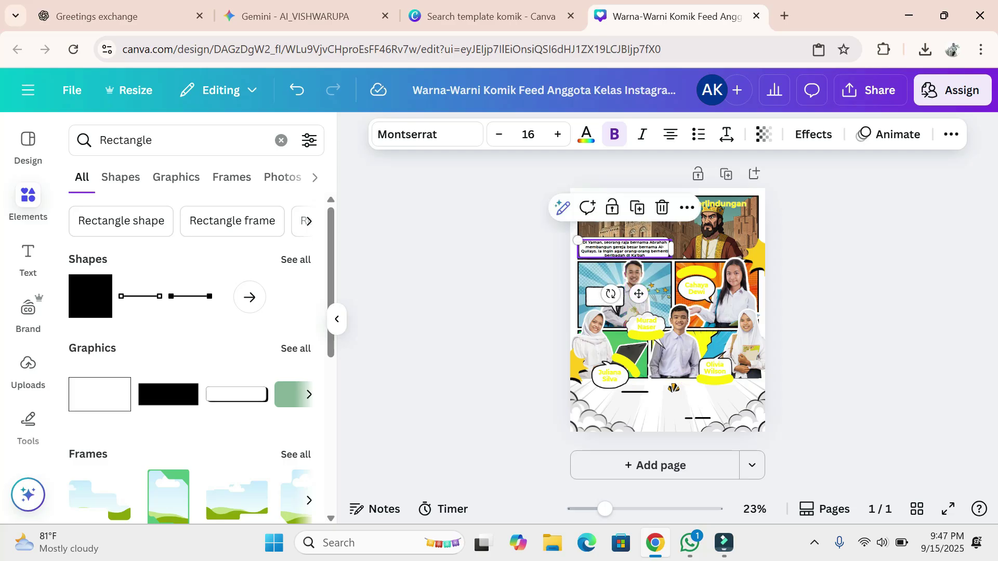
key(Escape)
- Change the Panel 1 narration text's font to Schoolbell
drag(604, 509, 635, 509)
scroll(623, 301, up, 1)
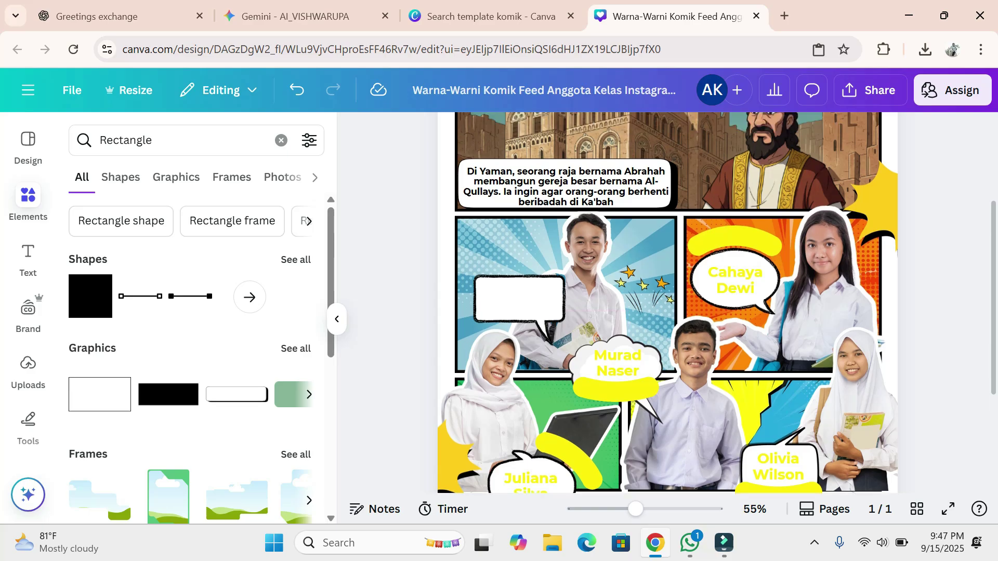
double_click(566, 244)
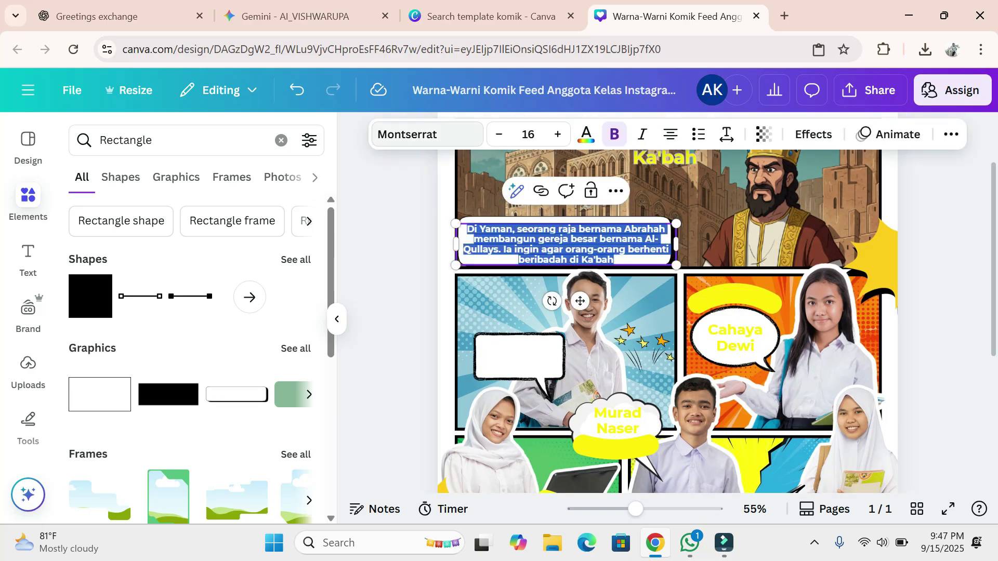
click(426, 134)
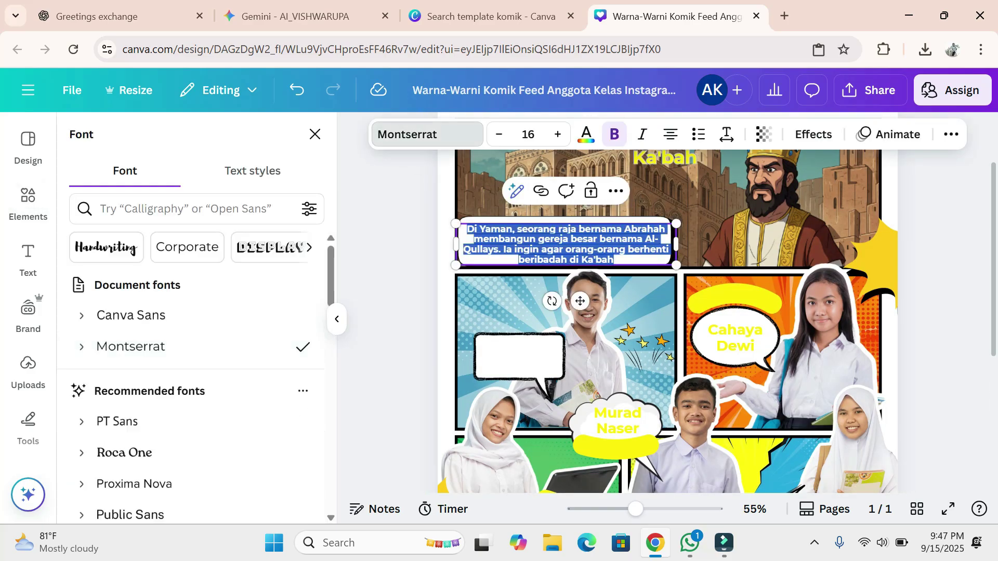
scroll(192, 374, down, 5)
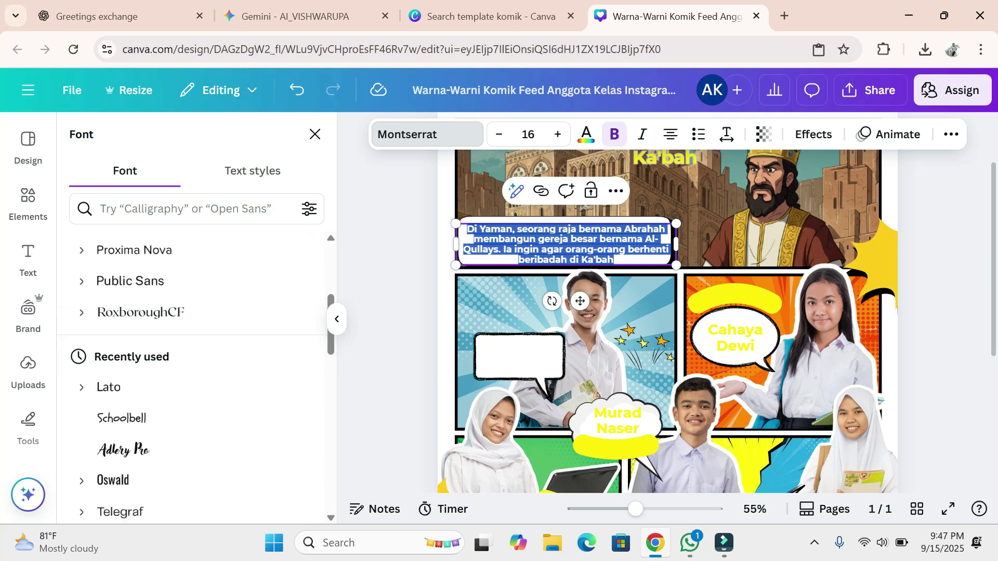
scroll(192, 364, down, 2)
click(122, 340)
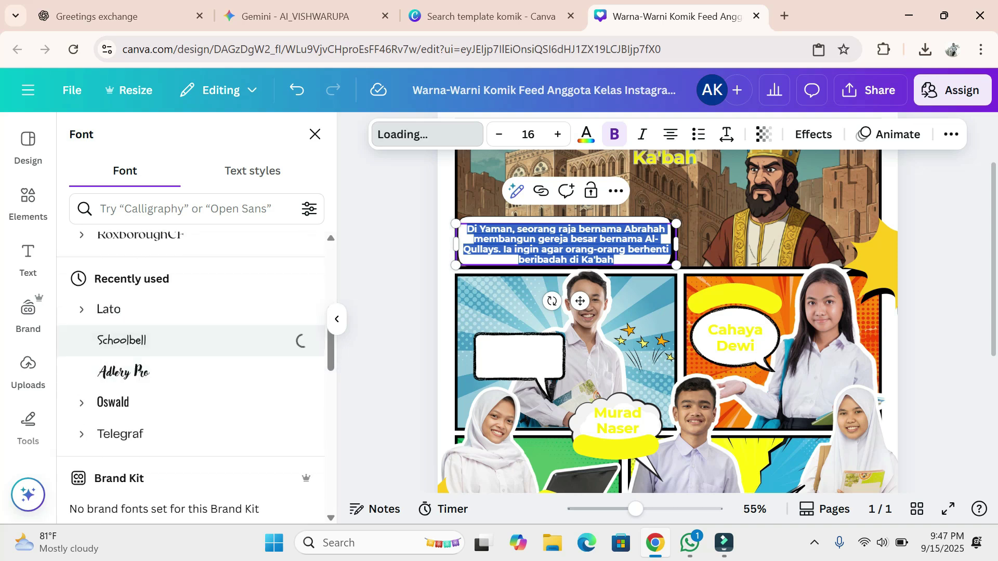
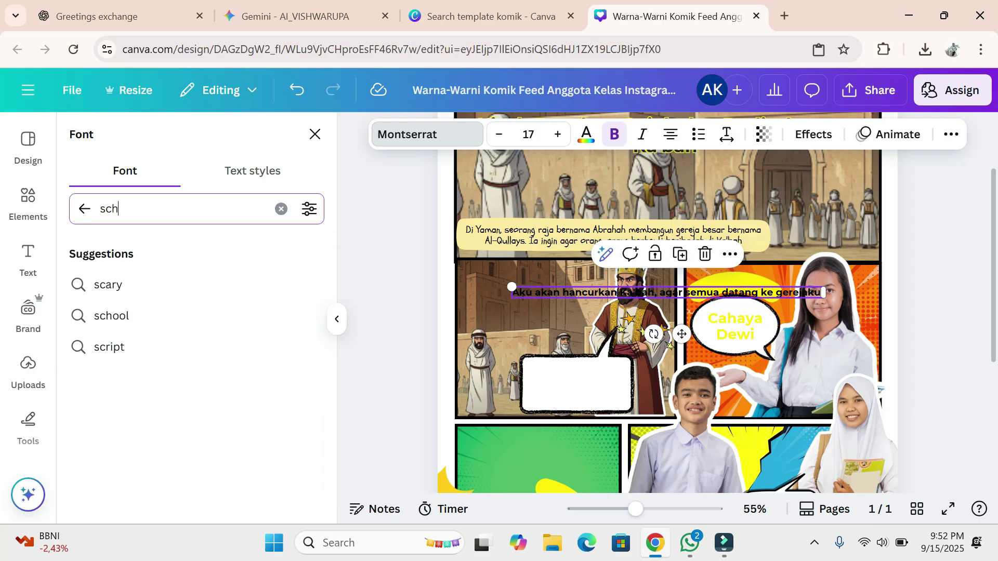
- Set the "Aku akan hancurkan Ka'bah" dialogue in Schoolbell at size 19 and wrap it inside the king's white speech bubble
scroll(156, 343, down, 1)
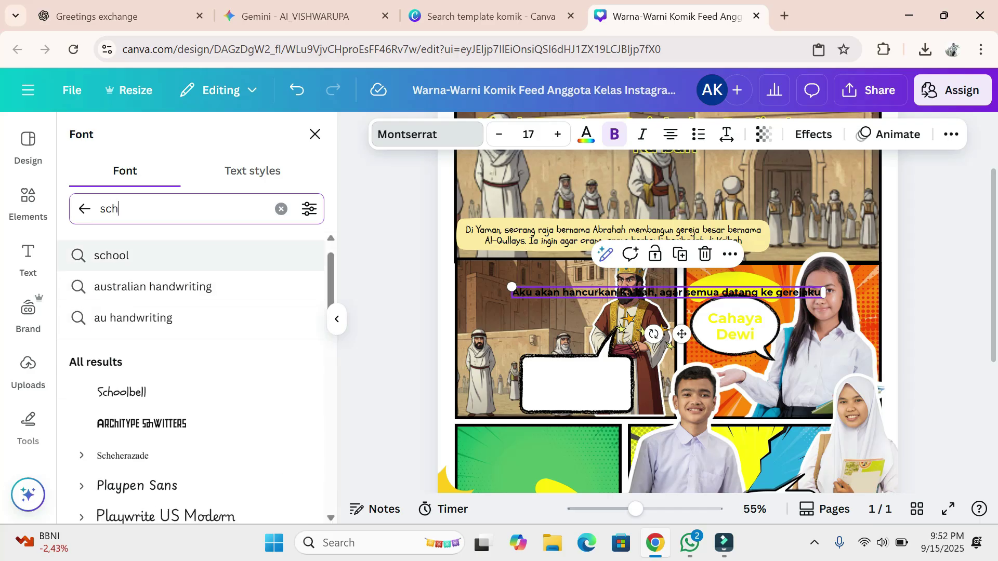
click(150, 343)
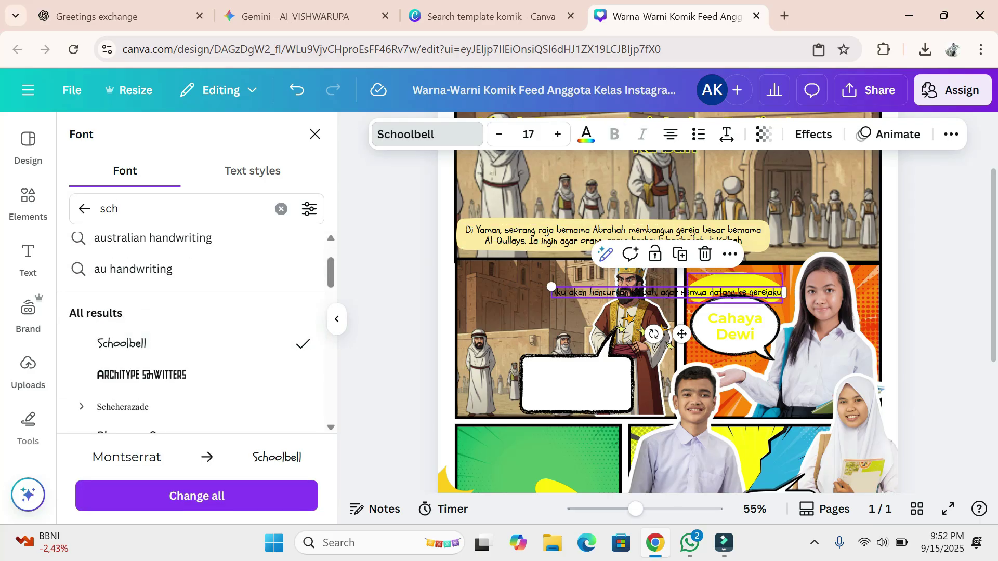
drag(682, 334, 659, 413)
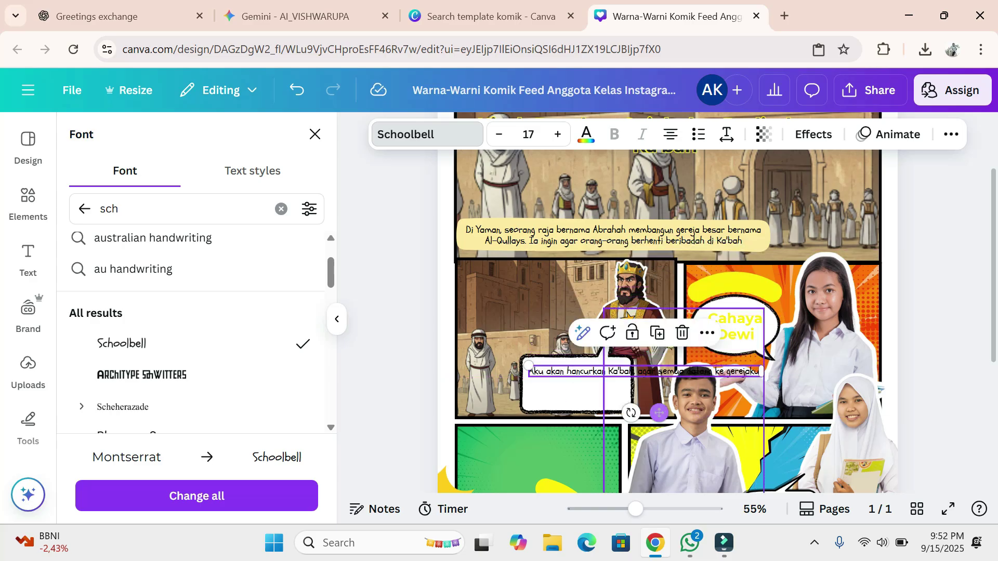
drag(762, 371, 623, 383)
click(558, 134)
click(558, 134)
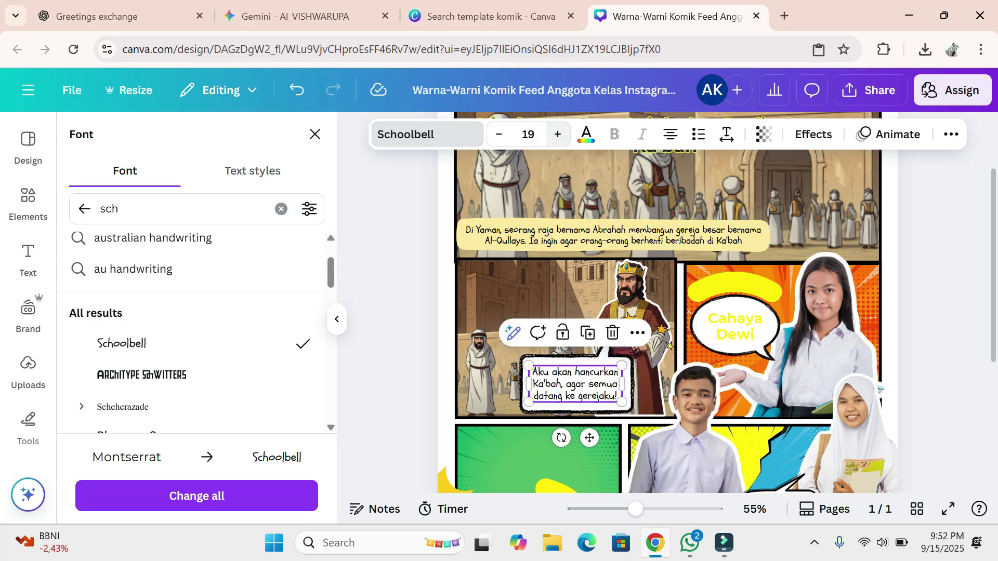
click(28, 372)
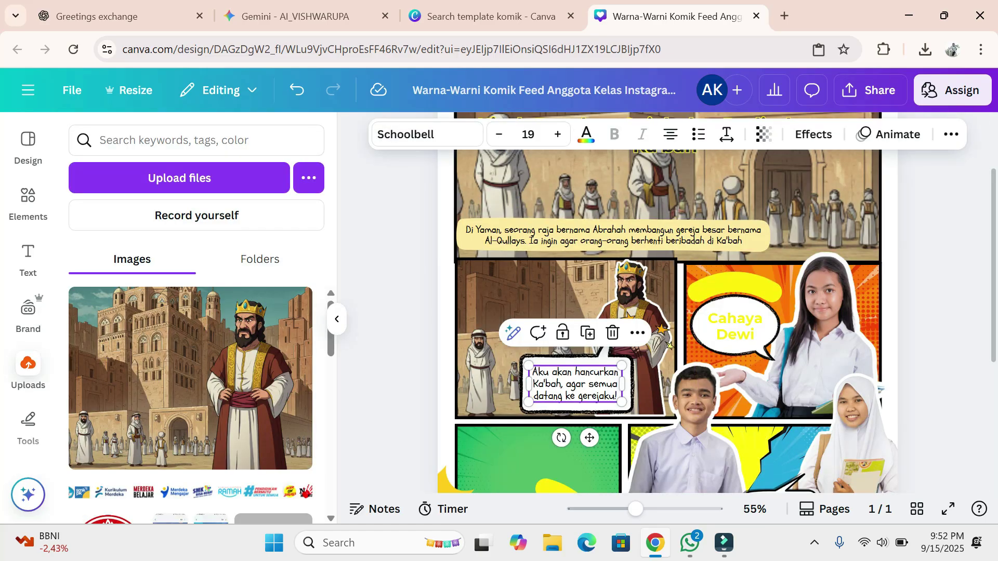
key(Escape)
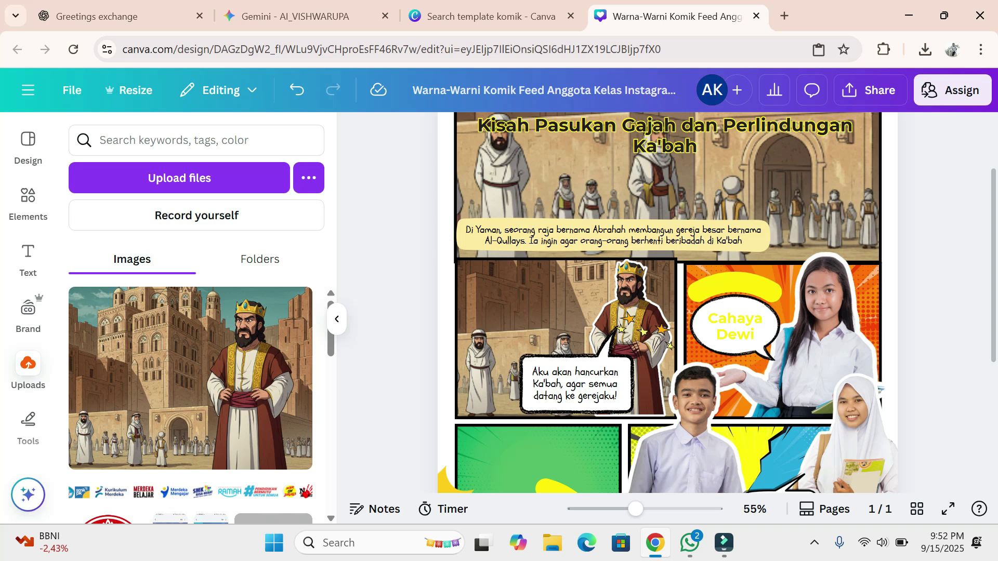
- Switch to the ChatGPT script and copy the Panel 2 image prompt, from "A massive army" to "epic battle preparation scene"
click(120, 16)
scroll(598, 265, down, 20)
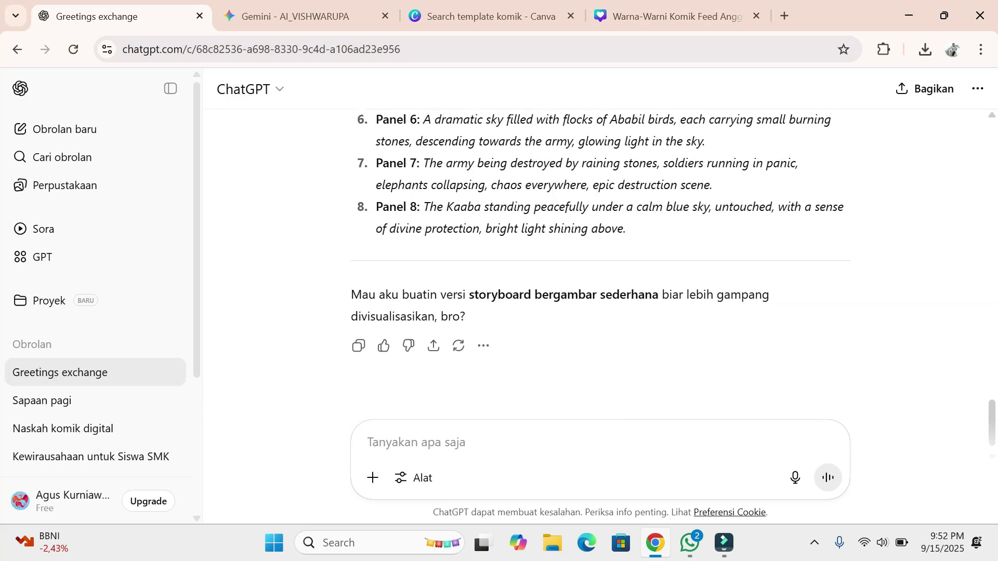
scroll(598, 265, up, 5)
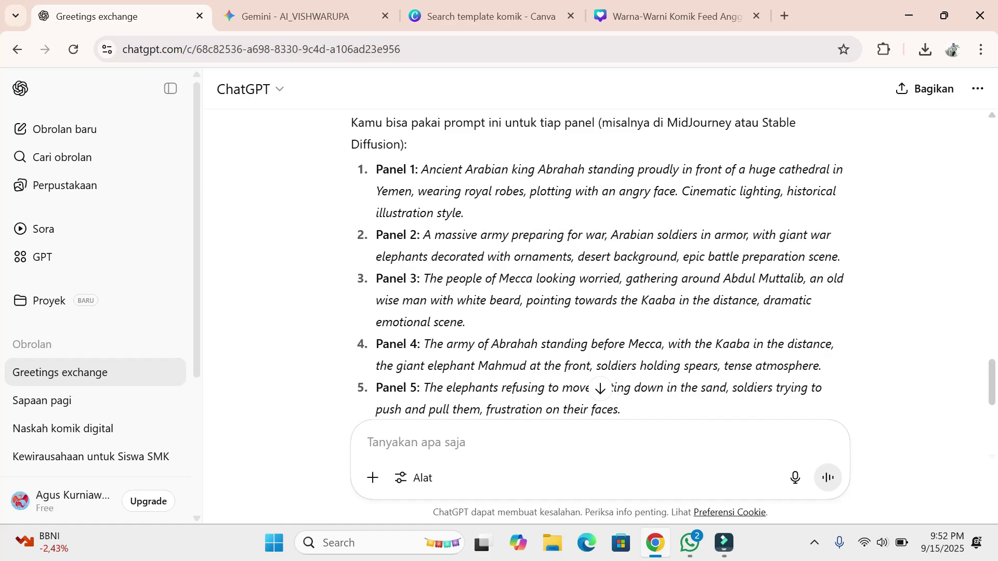
drag(424, 235, 841, 257)
key(ctrl+c)
right_click(341, 250)
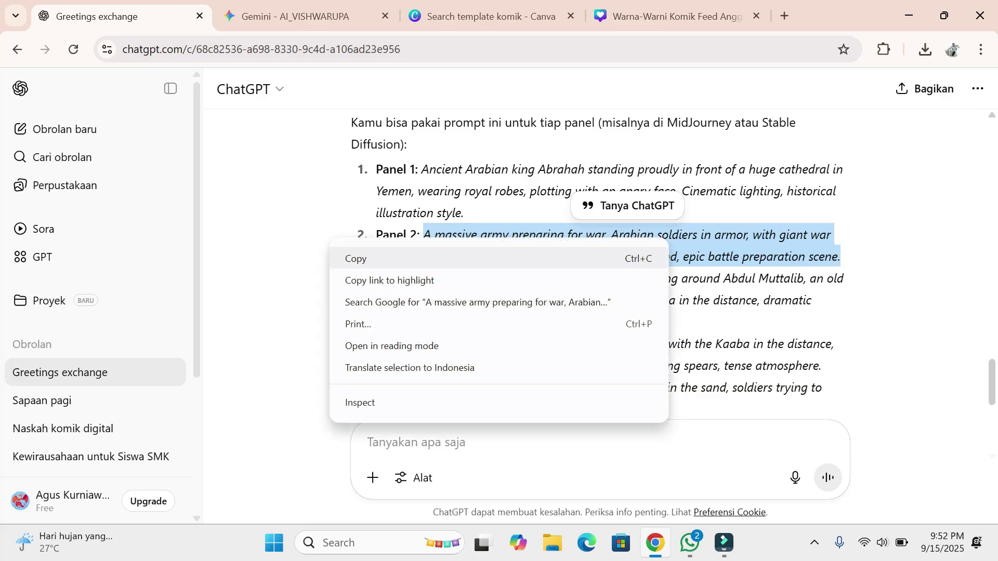
click(364, 258)
- Switch to the Gemini image generator, replace the positive prompt with the copied Panel 2 prompt, and generate the image
key(ctrl+Tab)
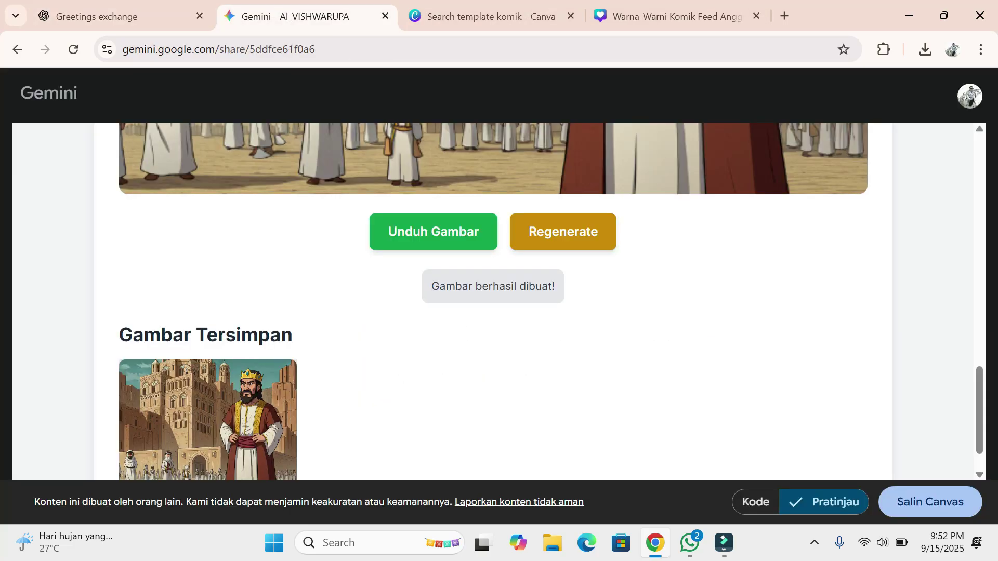
scroll(492, 301, up, 15)
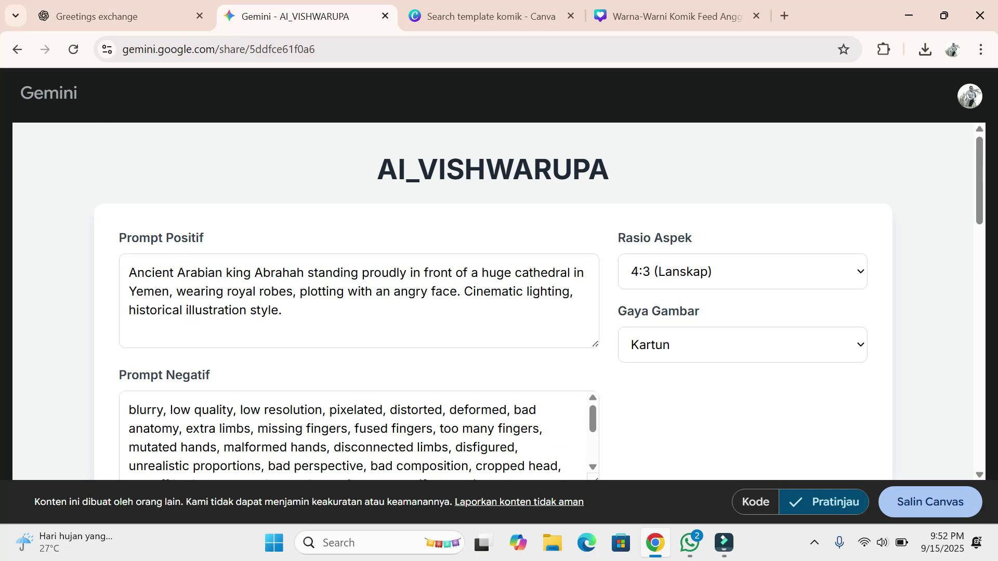
drag(282, 310, 128, 272)
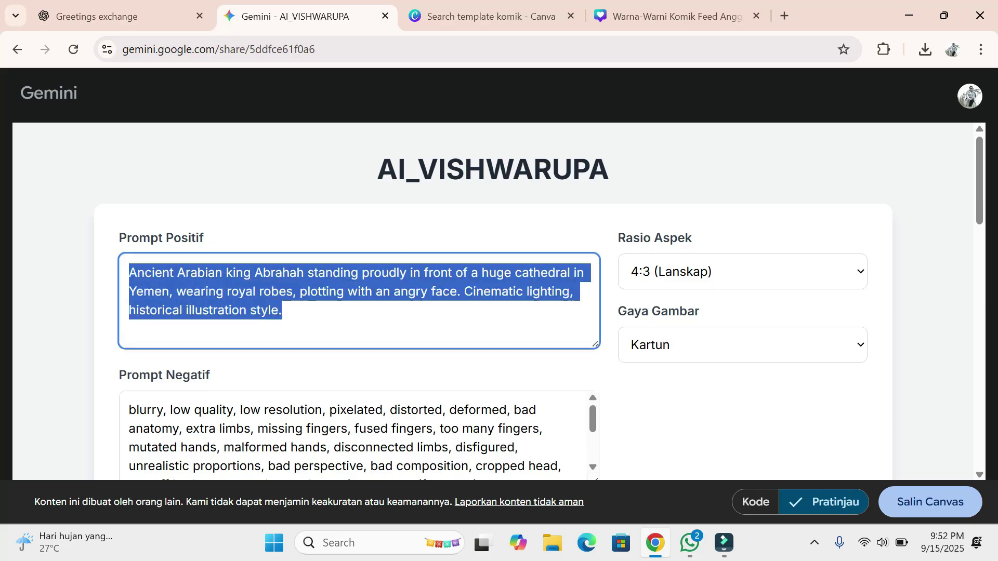
right_click(182, 291)
click(218, 245)
scroll(219, 246, down, 4)
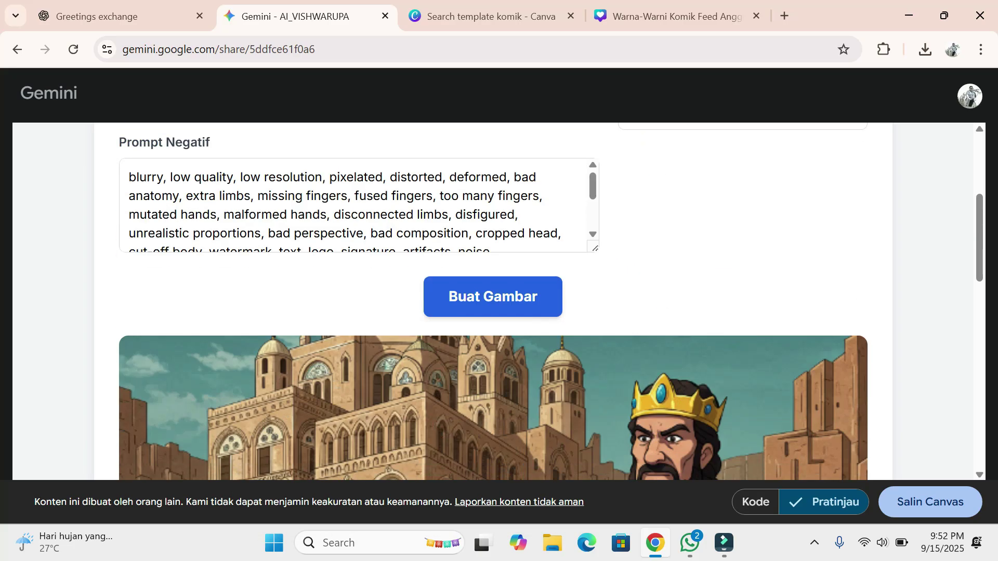
click(493, 295)
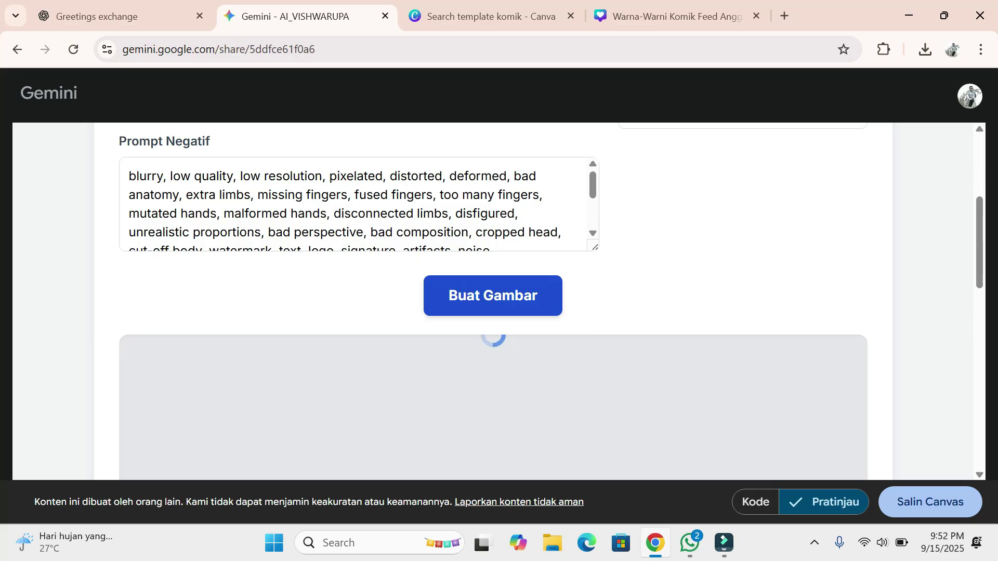
- Review the generated war elephant army illustration and download it
scroll(493, 312, down, 3)
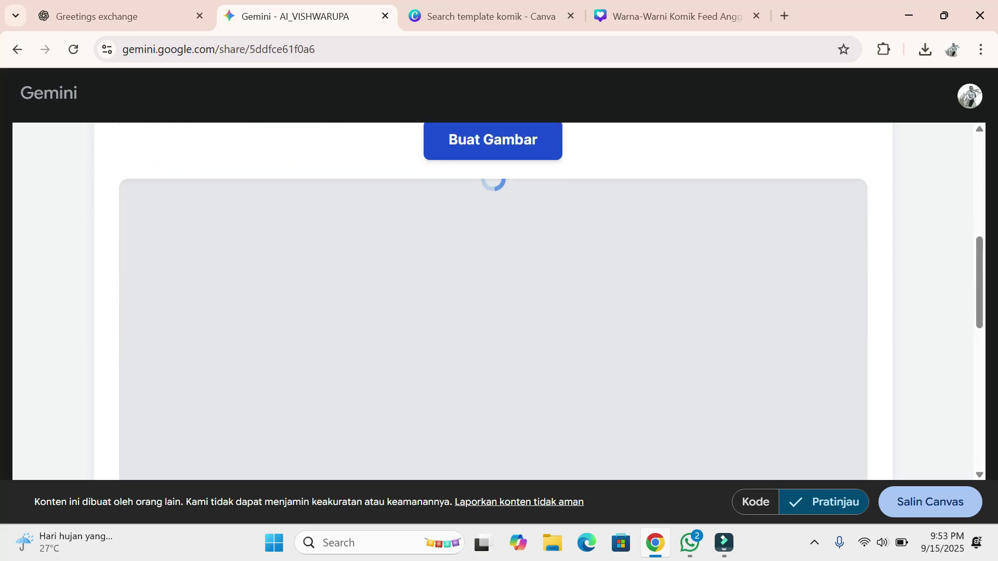
scroll(493, 301, down, 1)
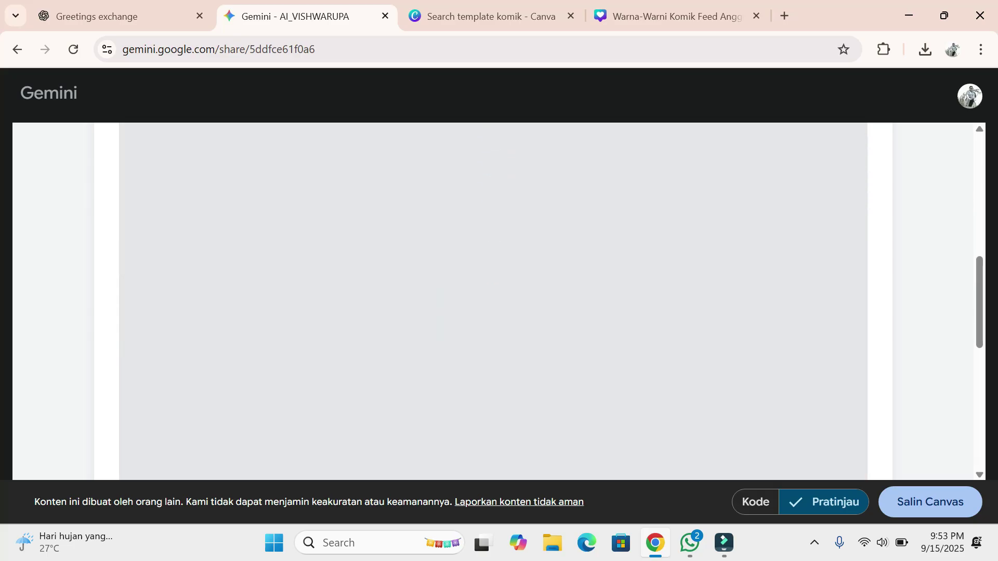
scroll(493, 302, up, 2)
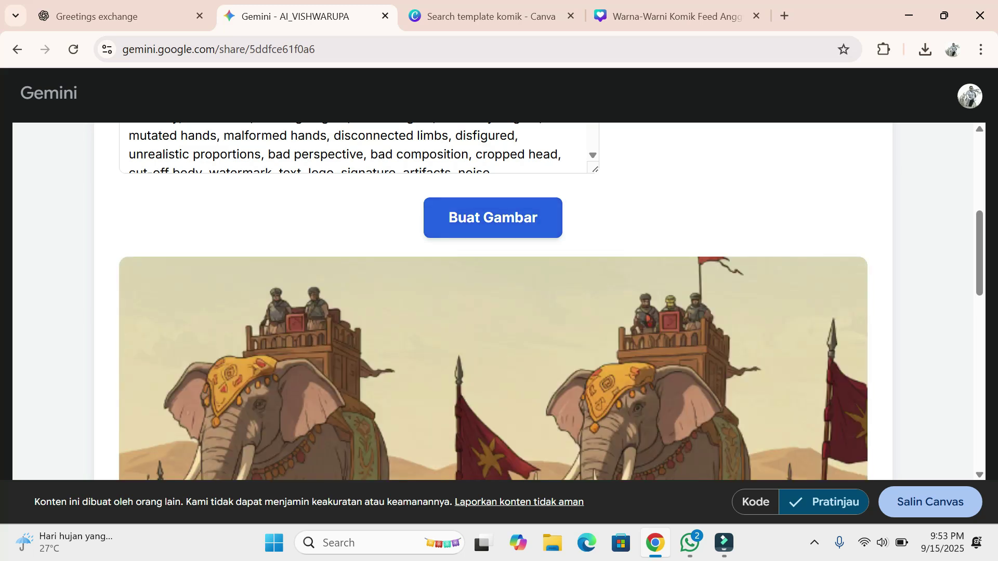
scroll(493, 302, down, 10)
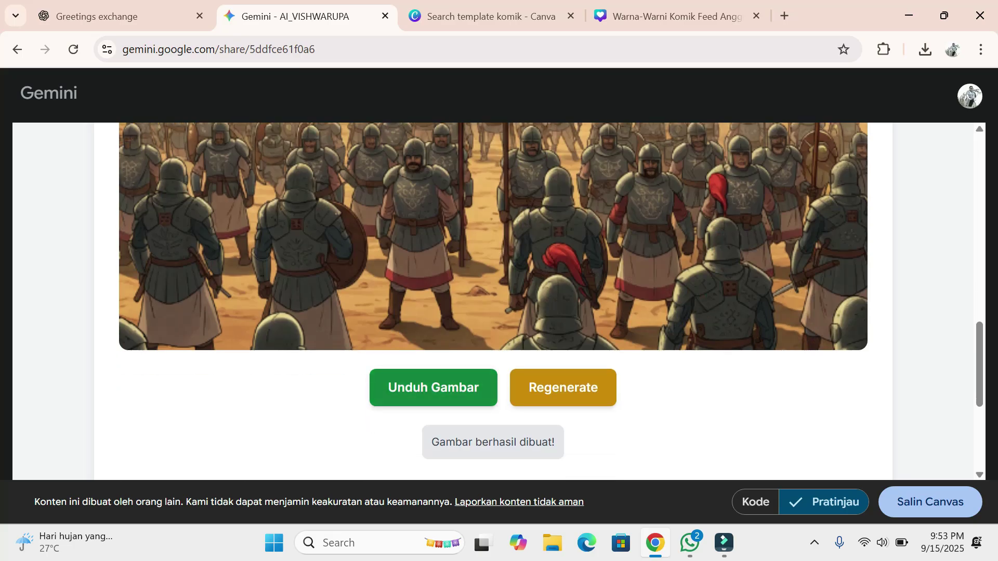
click(433, 387)
scroll(433, 387, up, 5)
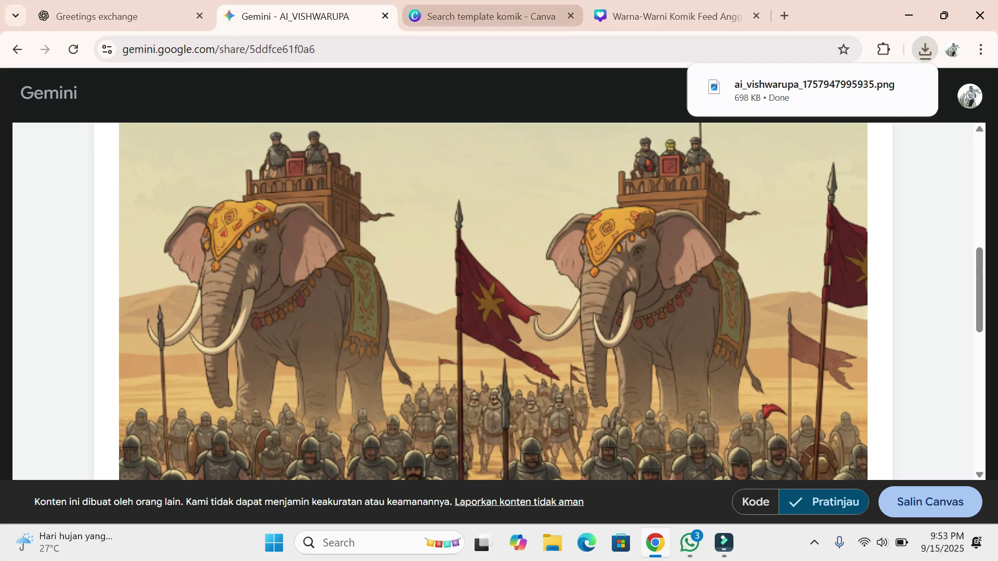
- Switch to the Canva design and delete the schoolgirl photo from the orange panel
click(670, 16)
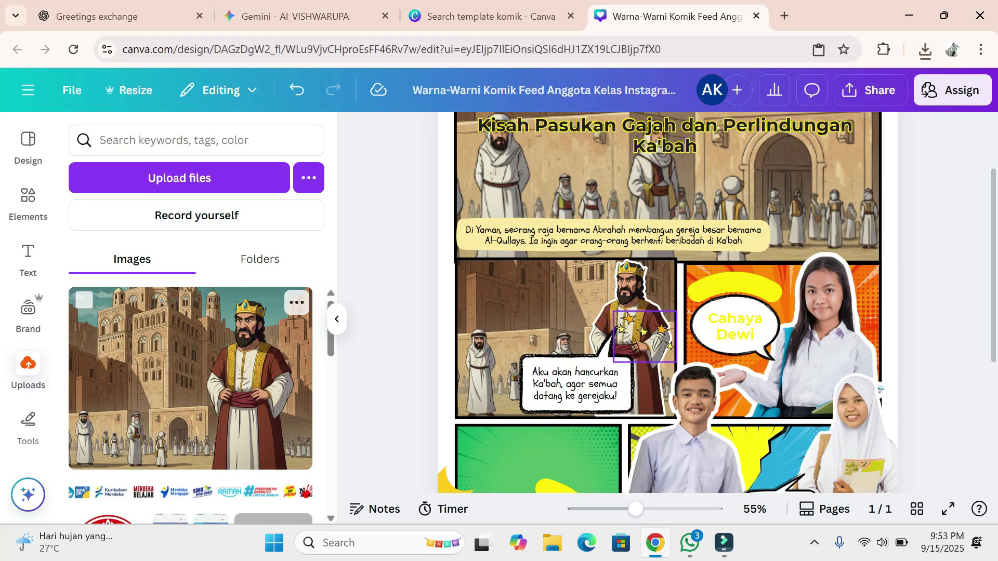
click(878, 385)
click(821, 217)
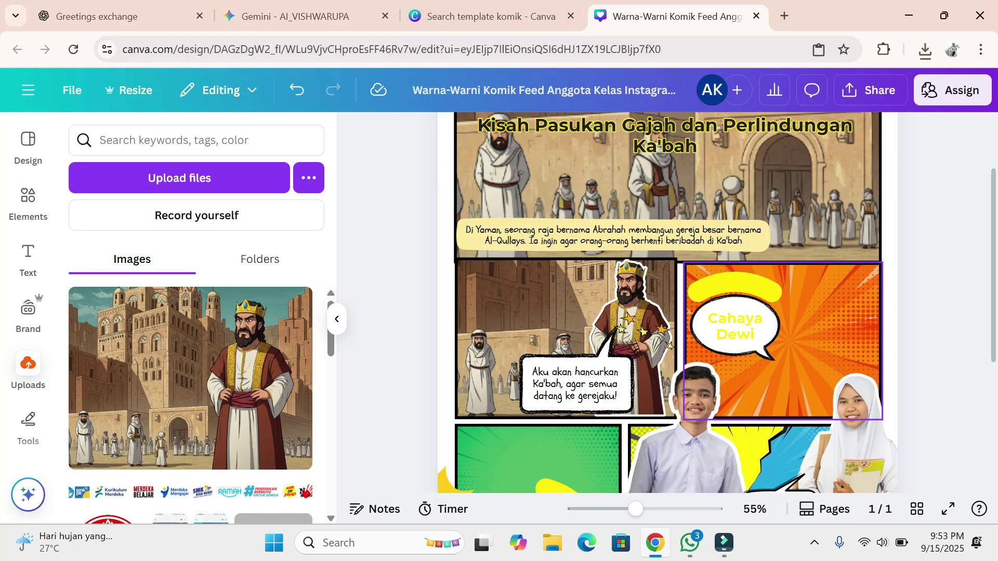
- Delete the name text, overlapping schoolboy photo, yellow label and white speech bubble from the orange panel
click(735, 326)
key(Delete)
click(683, 338)
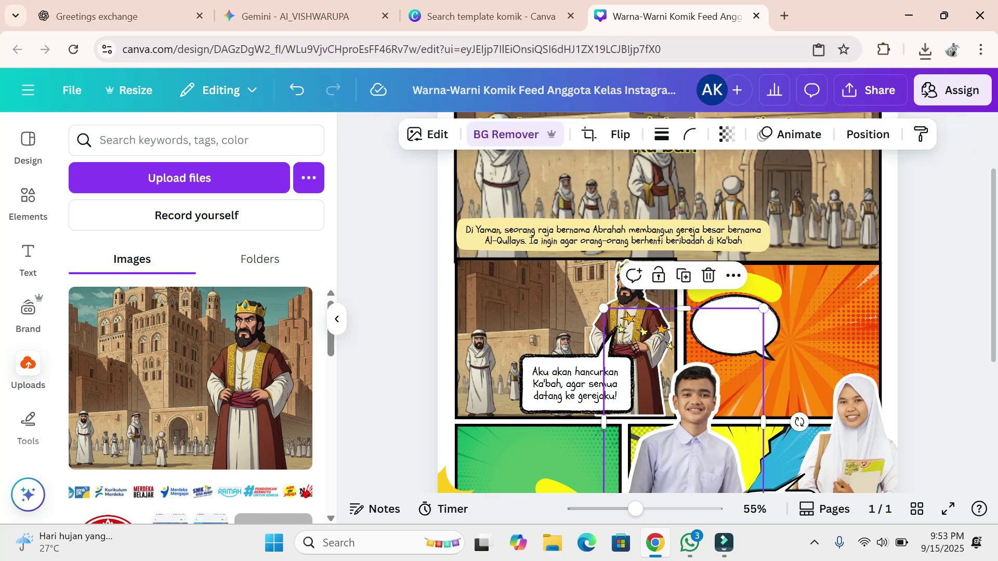
click(709, 276)
click(720, 286)
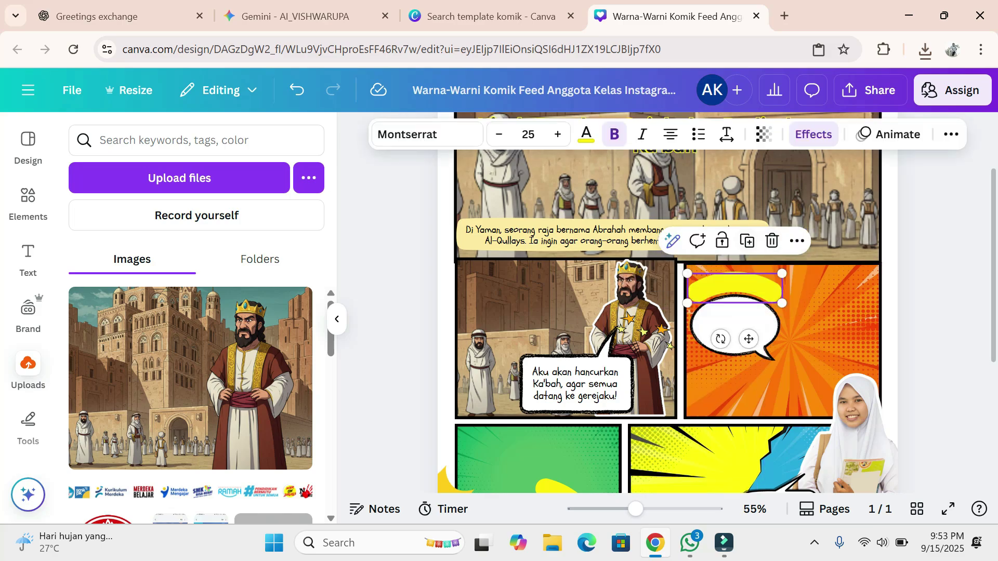
click(768, 243)
click(735, 326)
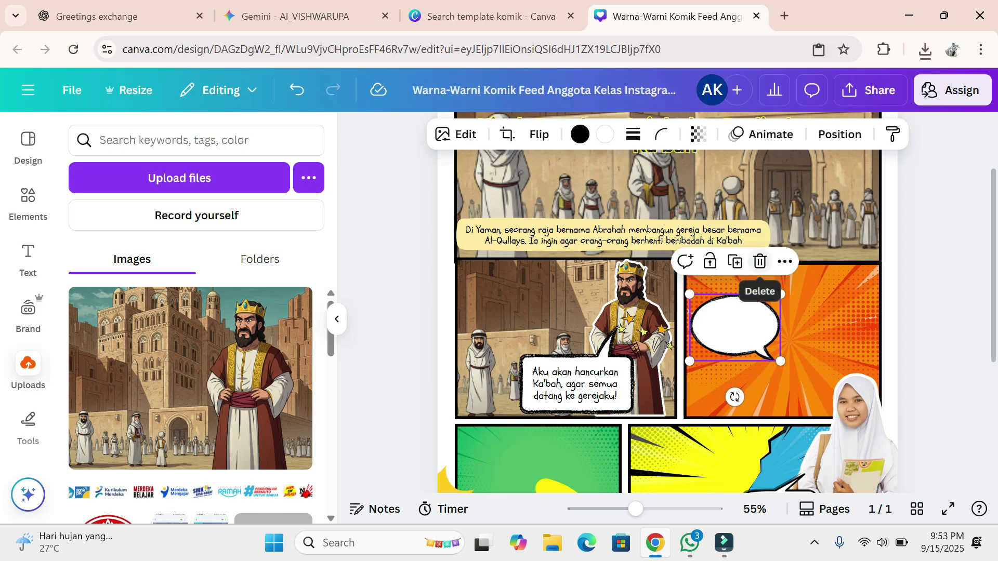
click(759, 262)
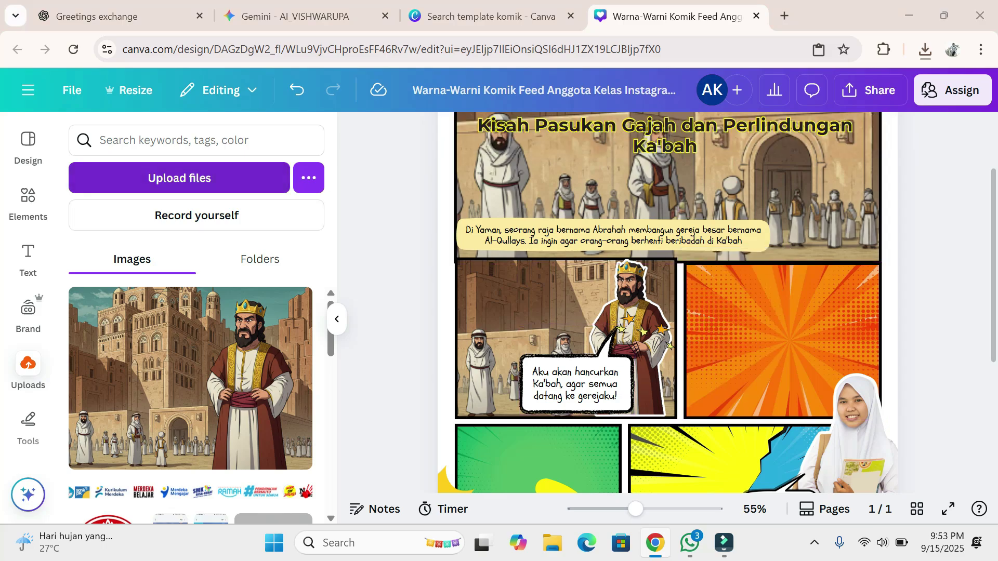
click(179, 178)
click(182, 156)
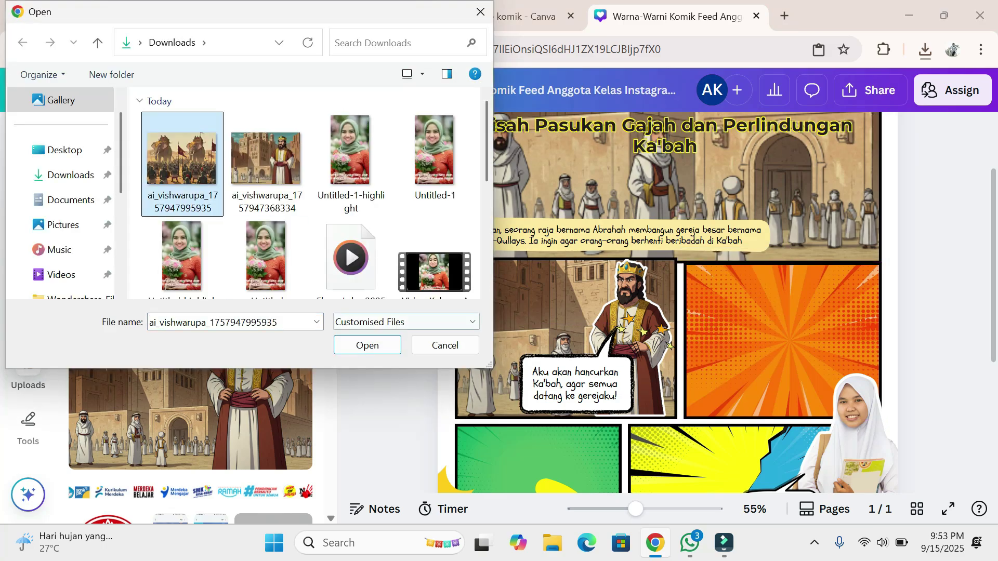
key(Return)
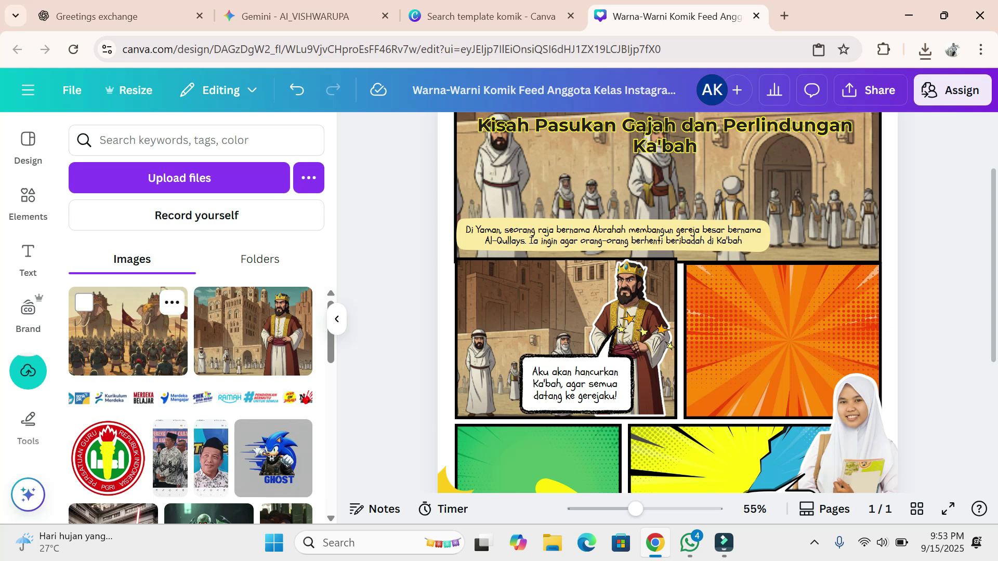
drag(129, 331, 783, 340)
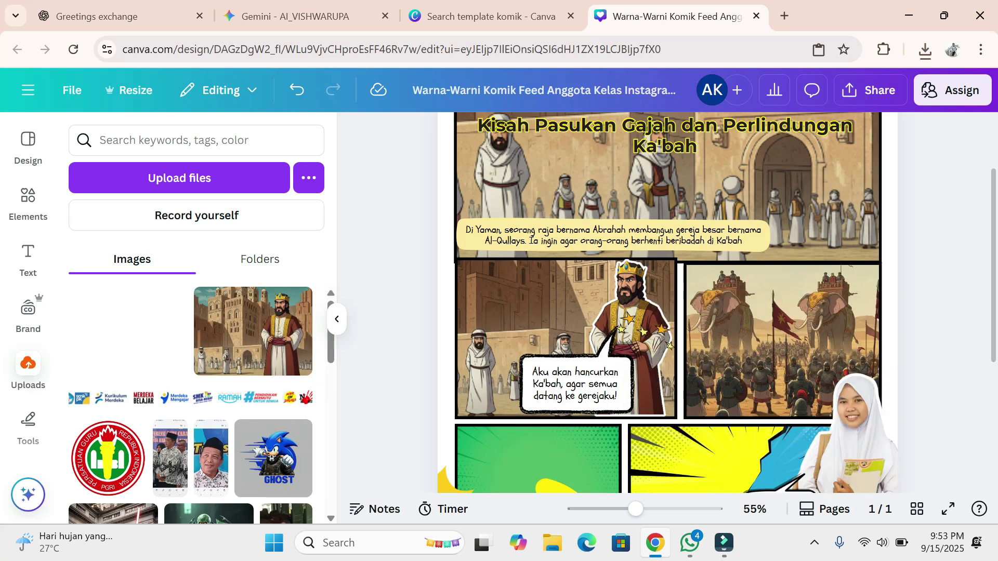
click(852, 427)
key(Delete)
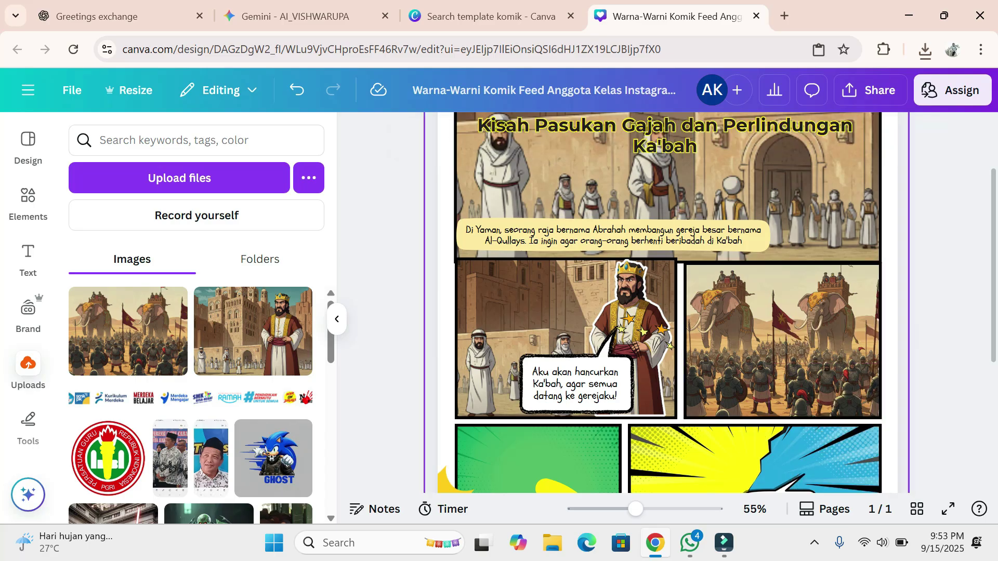
- Switch to the ChatGPT script and copy the Panel 2 narration, from "Abrahah menyiapkan pasukan besar" to "dengan niat jahat"
click(136, 16)
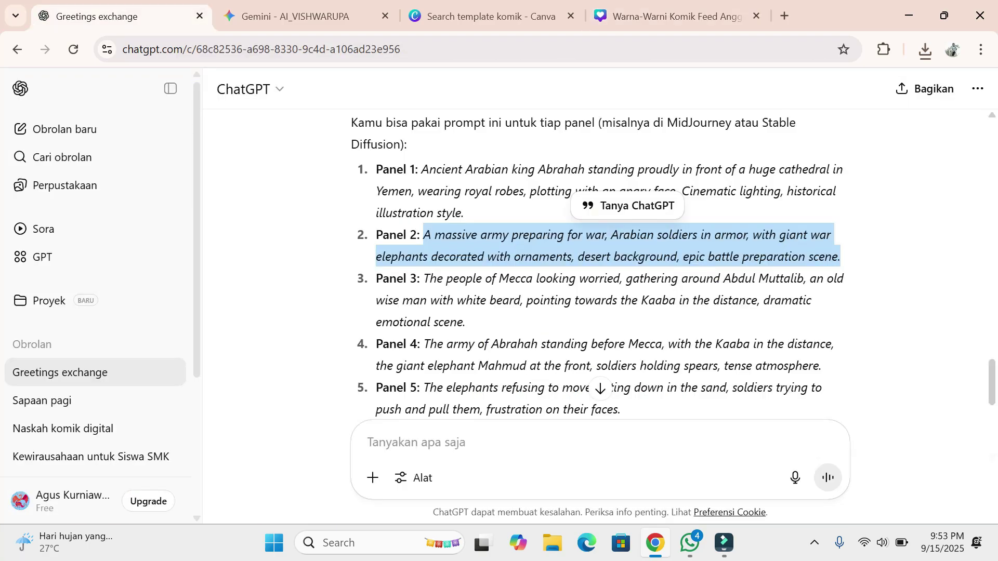
scroll(600, 260, up, 20)
scroll(601, 260, down, 15)
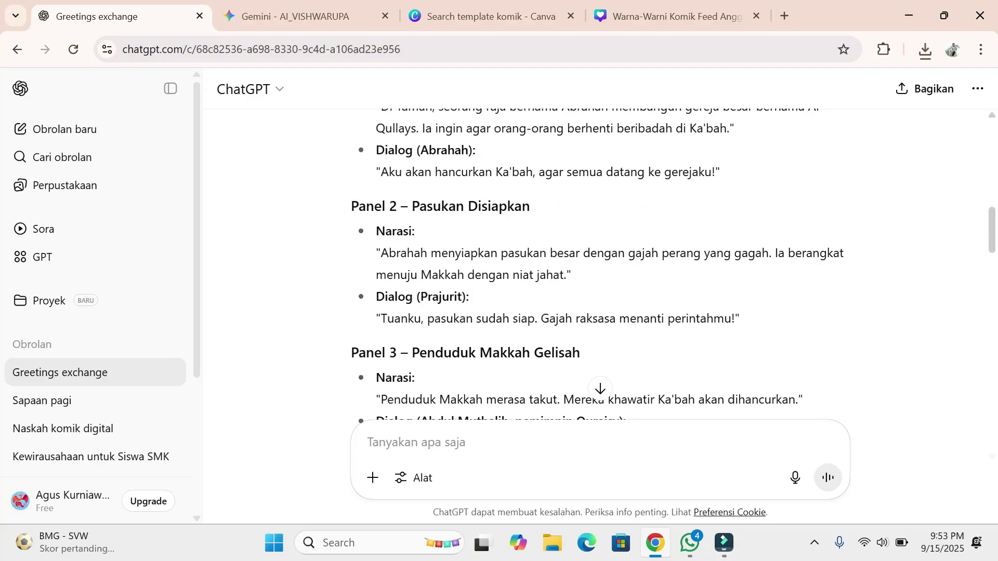
drag(380, 254, 553, 274)
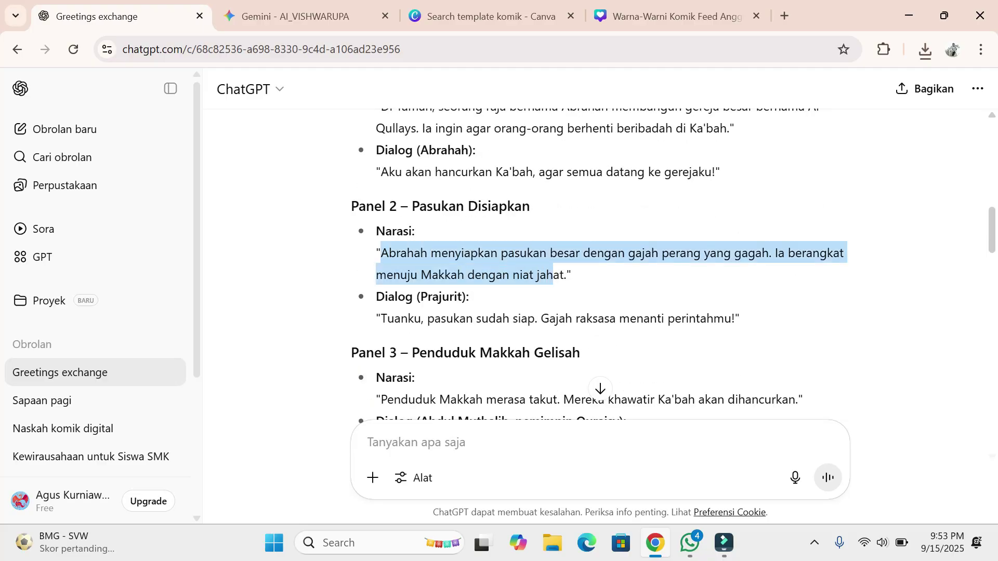
right_click(544, 272)
click(574, 287)
- Switch to the Canva design, duplicate the pale yellow narration box, and fit the copy across the bottom edge of the war elephant panel
click(671, 16)
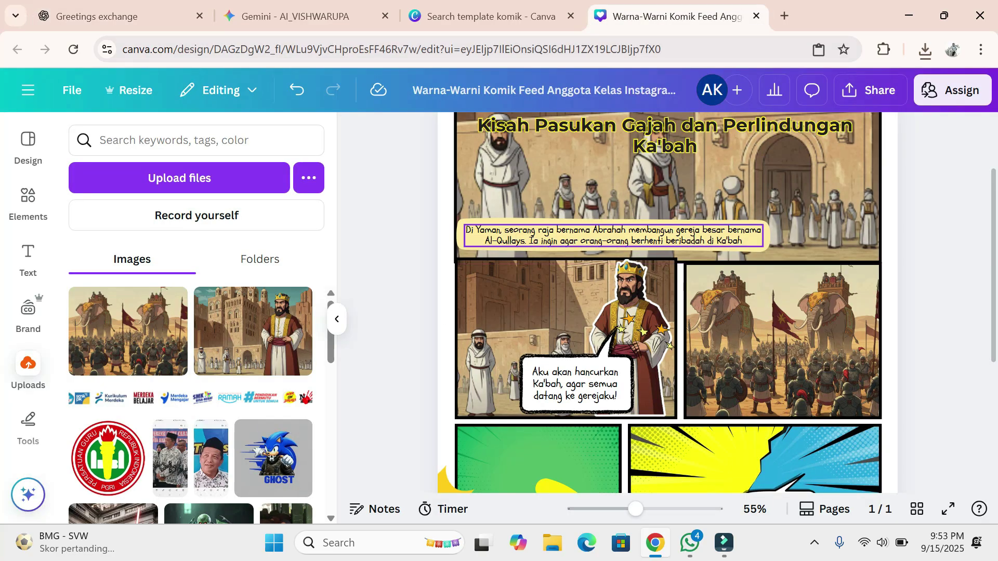
click(765, 236)
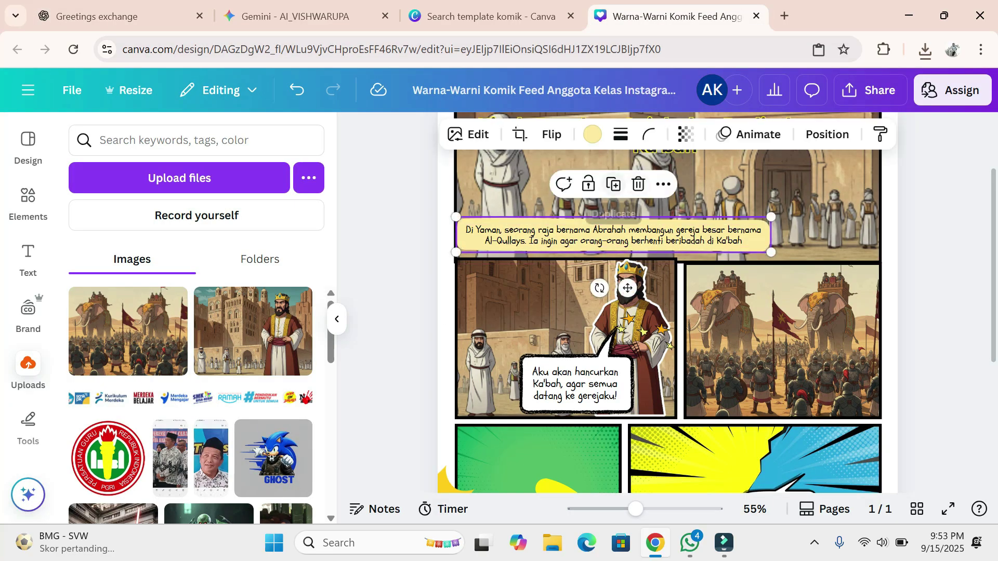
click(613, 184)
drag(620, 241, 846, 406)
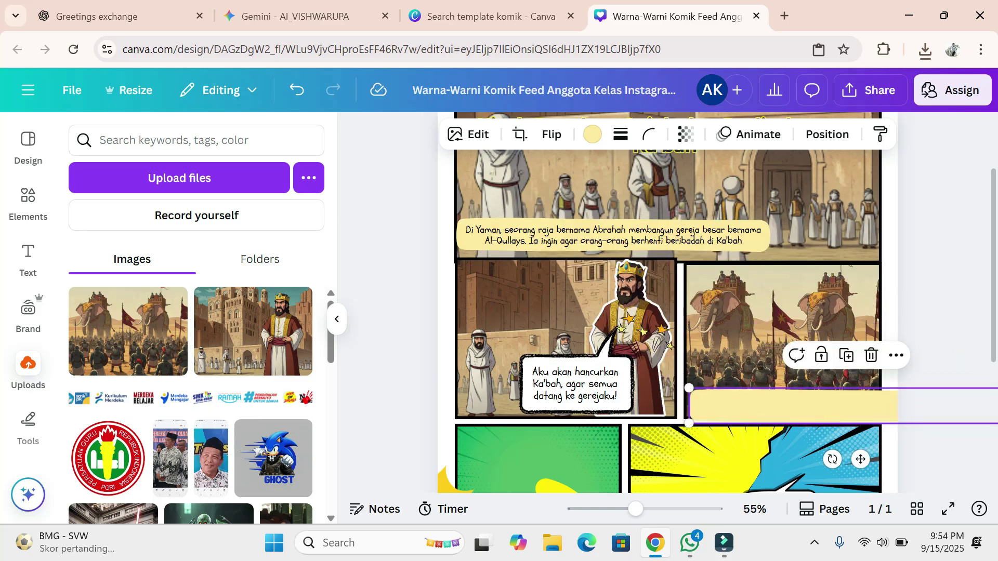
drag(689, 424, 716, 404)
drag(815, 411, 873, 417)
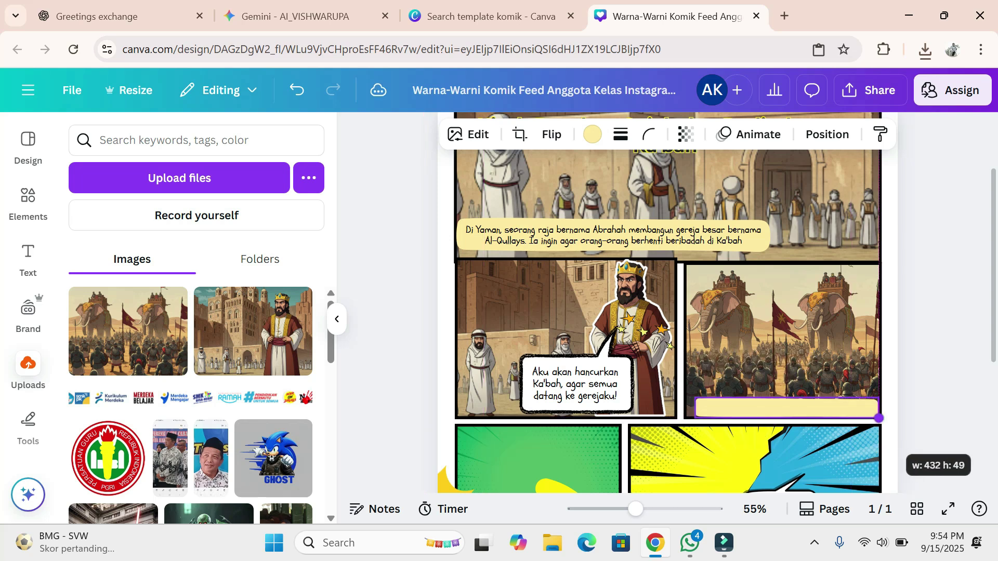
drag(695, 418, 684, 419)
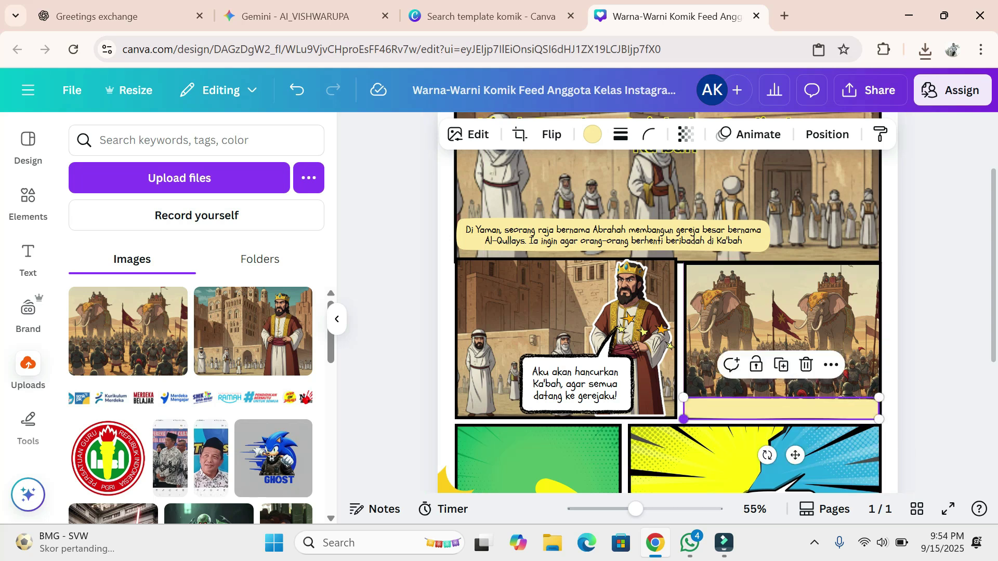
click(931, 359)
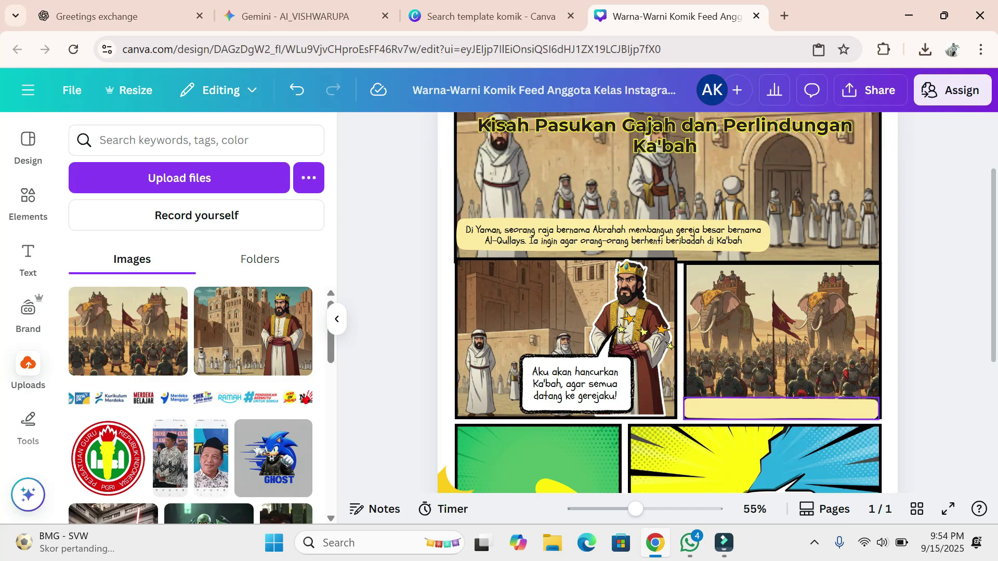
- Paste the copied Panel 2 narration as a text element and set it to the Schoolbell font at size 15
right_click(782, 408)
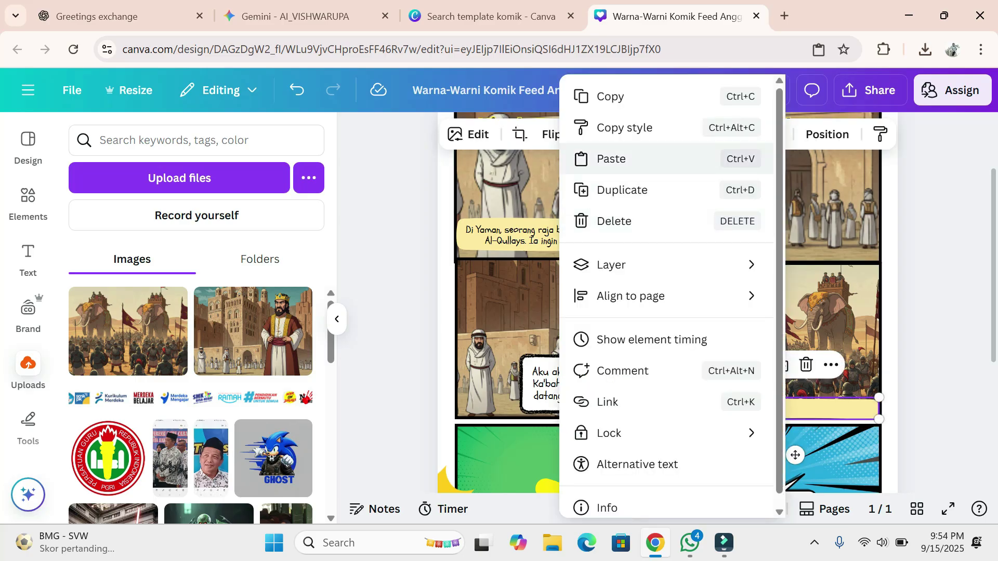
click(611, 159)
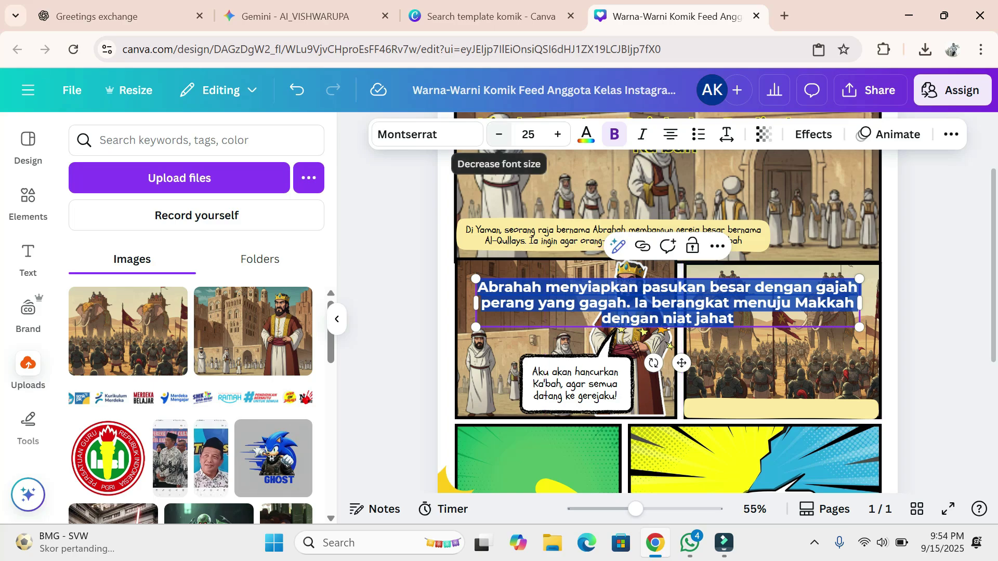
click(498, 134)
click(499, 134)
click(498, 134)
click(426, 134)
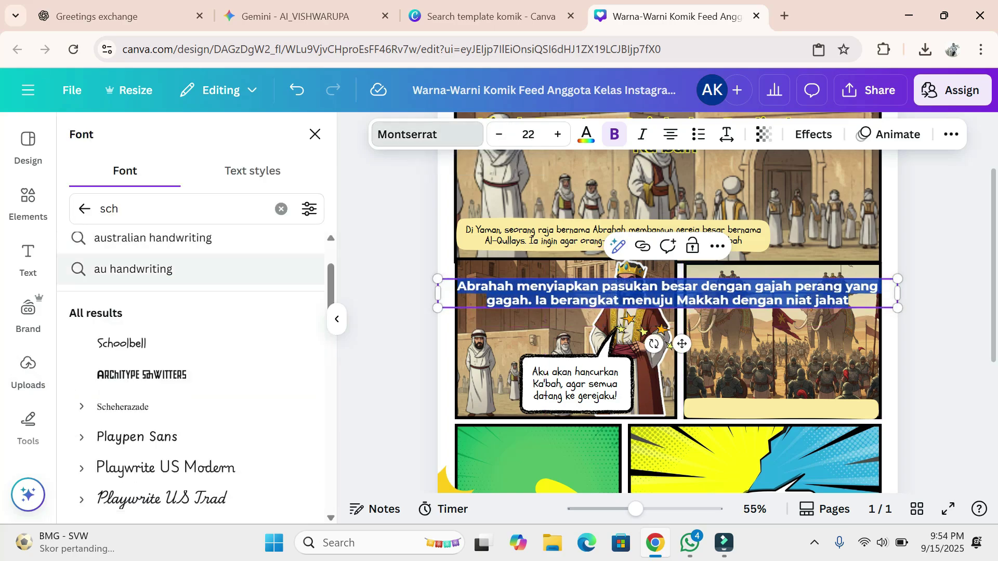
click(121, 343)
click(498, 134)
click(499, 134)
click(499, 134)
click(499, 134)
click(499, 134)
click(498, 134)
click(499, 134)
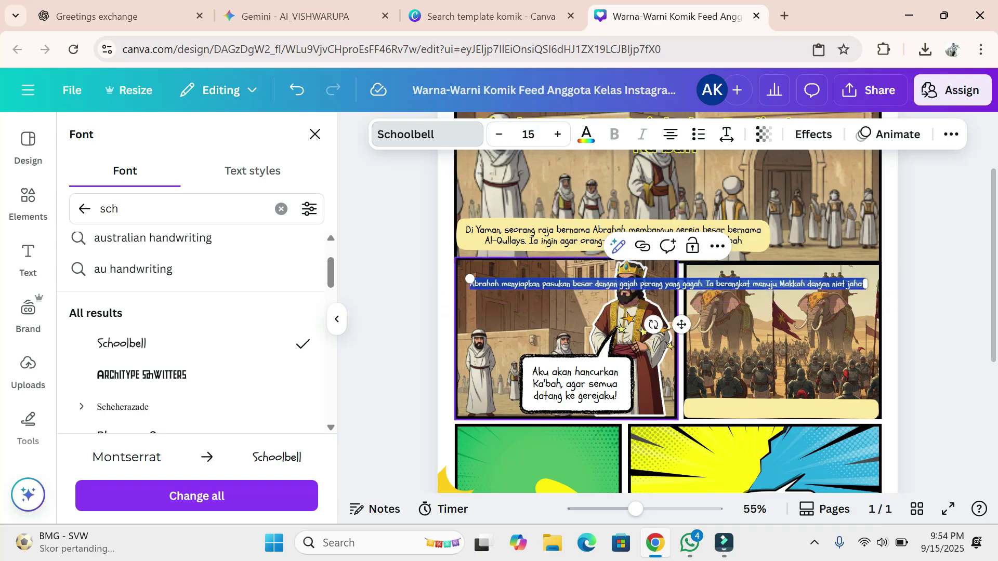
- Scale the pasted narration to size 13.6 and fit it in two lines over the yellow box in the war elephant panel
drag(470, 279, 762, 328)
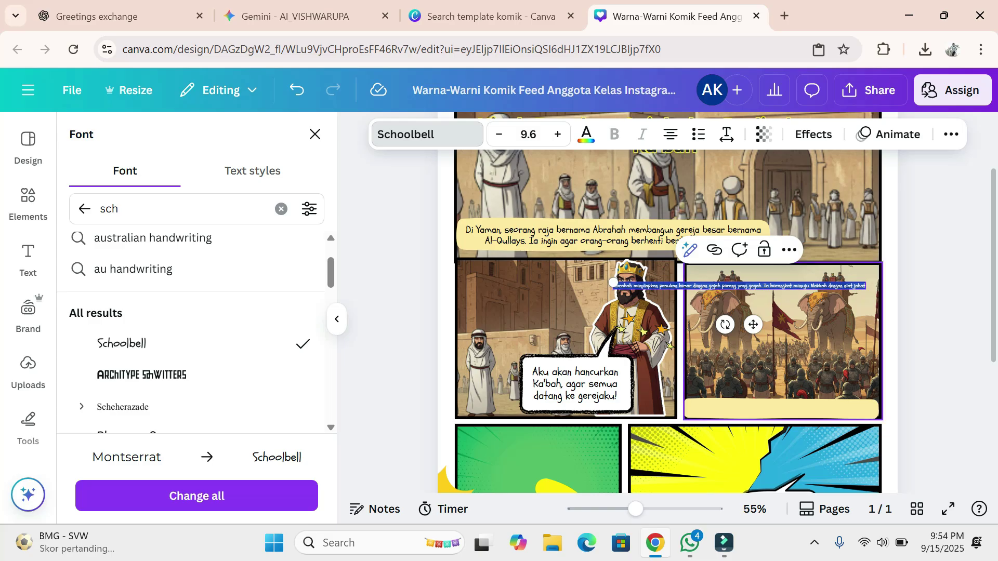
drag(613, 282, 581, 282)
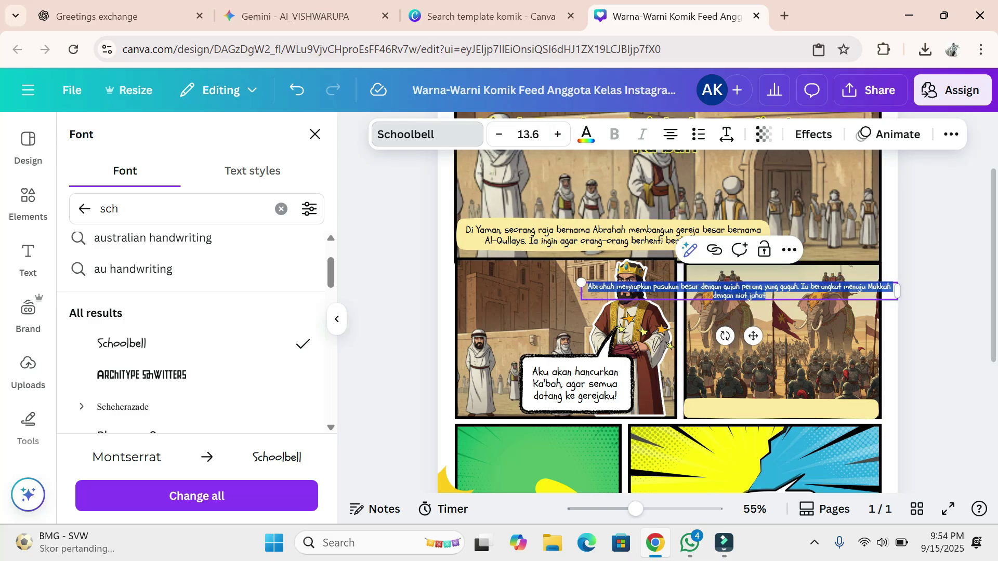
drag(898, 292, 715, 296)
drag(663, 345, 769, 450)
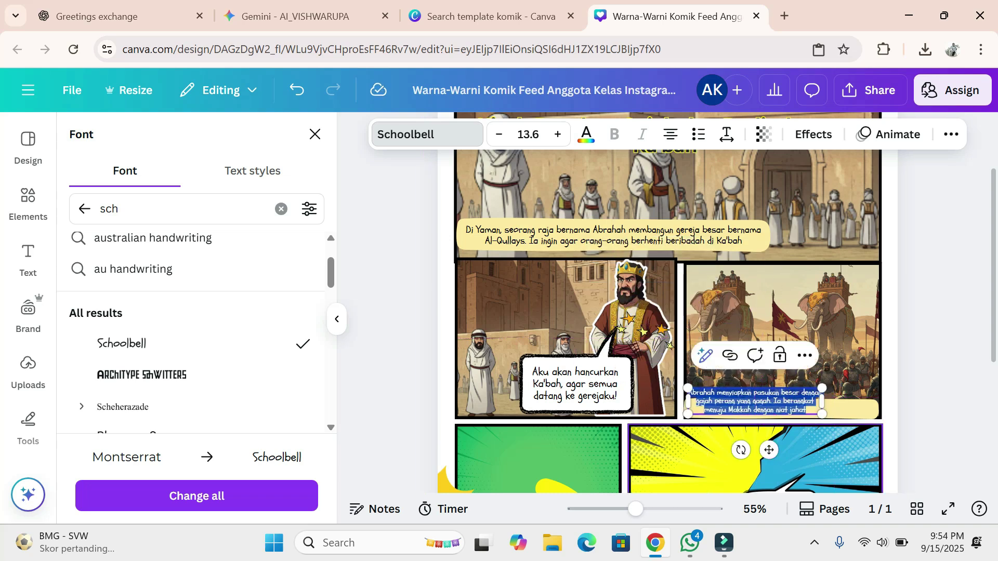
drag(821, 399, 879, 398)
drag(782, 393, 780, 403)
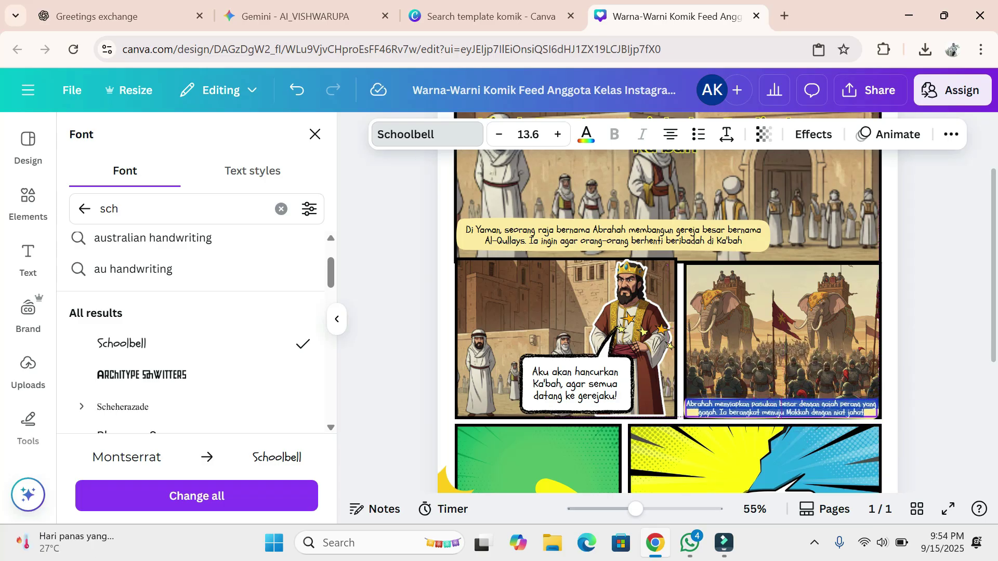
key(Escape)
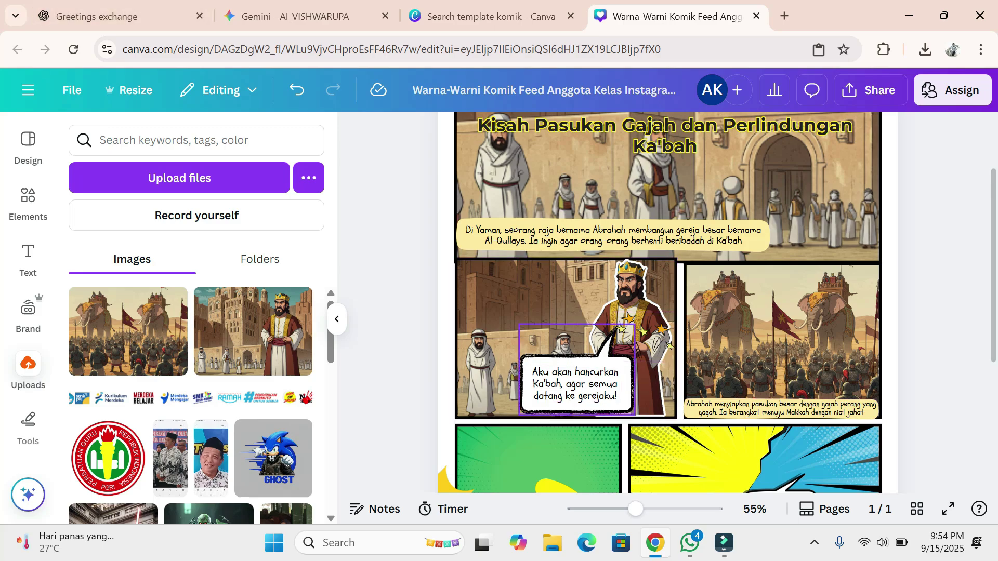
- Duplicate the speech bubble of King Abrahah and move the empty copy into the war elephant panel
click(593, 360)
click(577, 292)
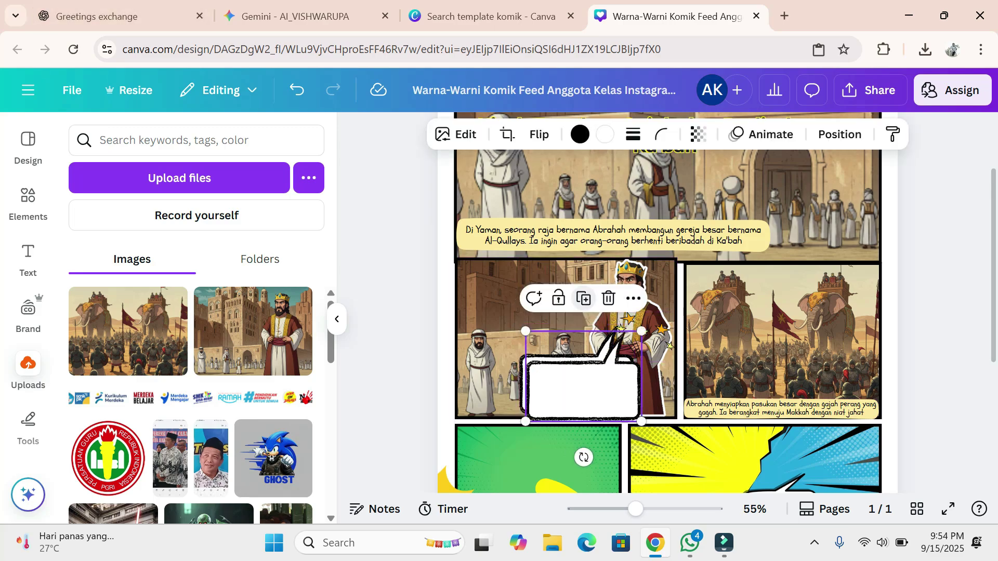
drag(583, 387, 742, 367)
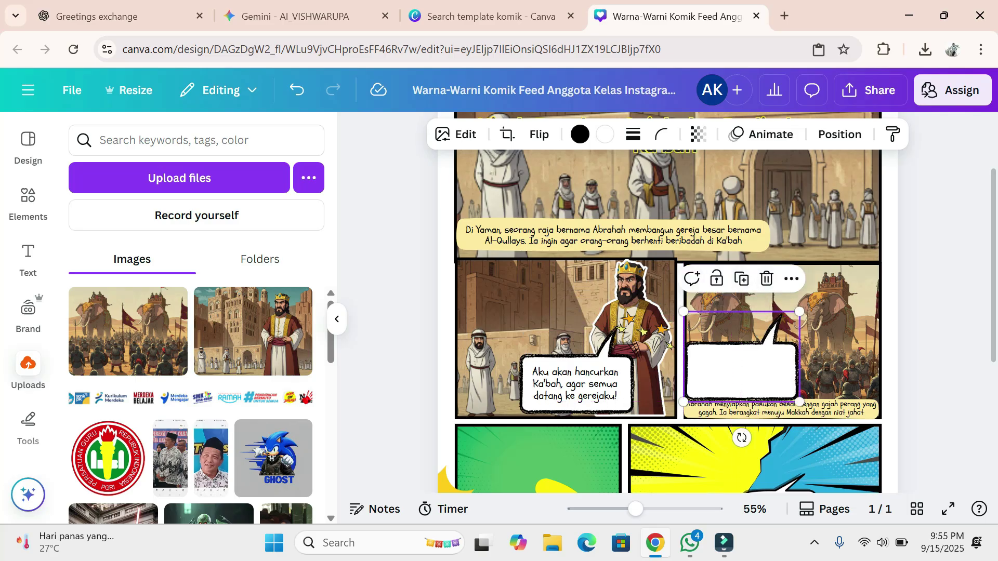
- Flip the copied speech bubble horizontally and vertically, and shrink it to a small bubble above the soldiers between the elephants
click(539, 134)
click(551, 174)
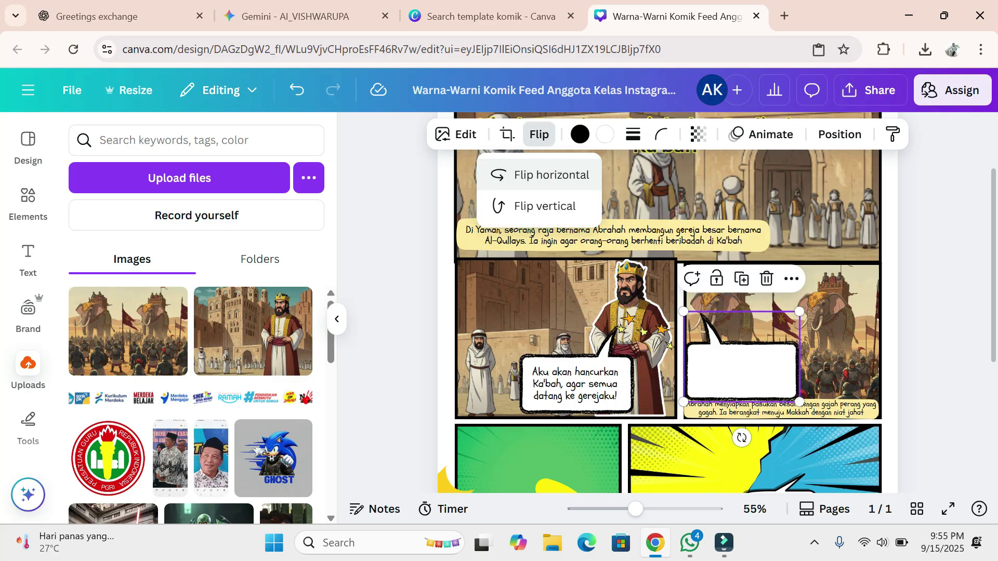
click(545, 206)
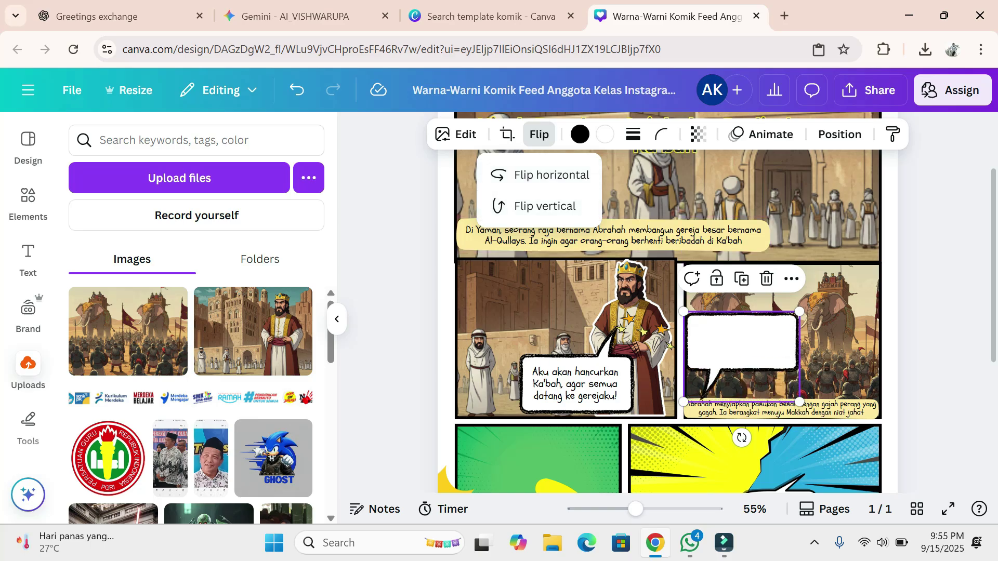
drag(800, 402, 761, 351)
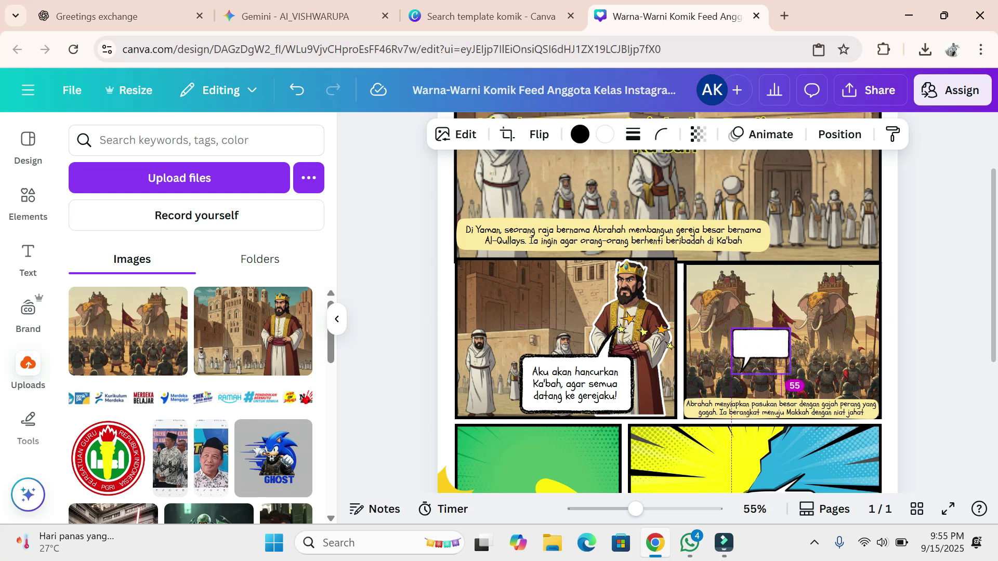
- Switch to the ChatGPT script and copy the Panel 2 soldier dialogue, "Tuanku, pasukan sudah siap. Gajah raksasa menanti perintahmu!"
click(130, 16)
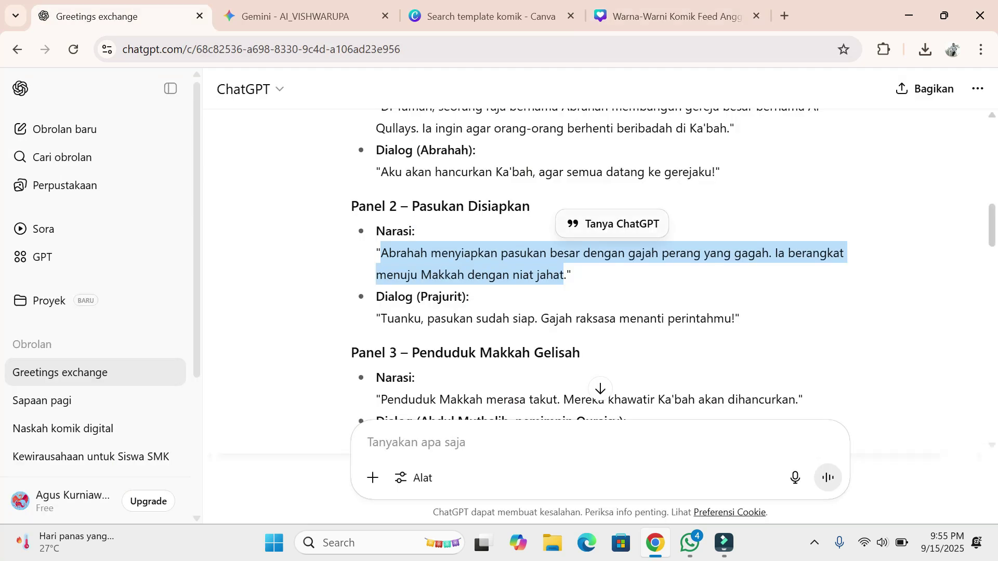
drag(381, 318, 724, 318)
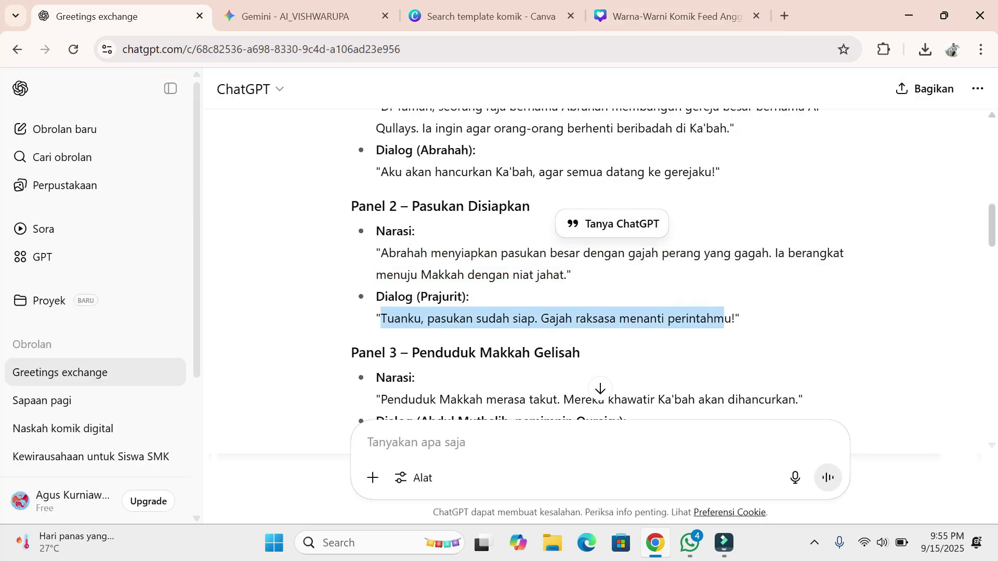
right_click(328, 333)
click(353, 341)
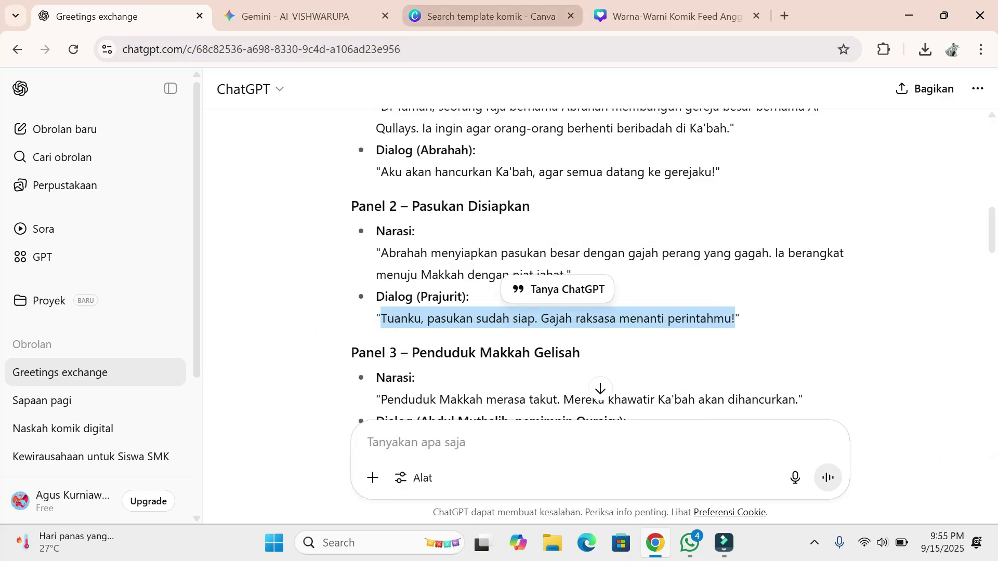
click(489, 17)
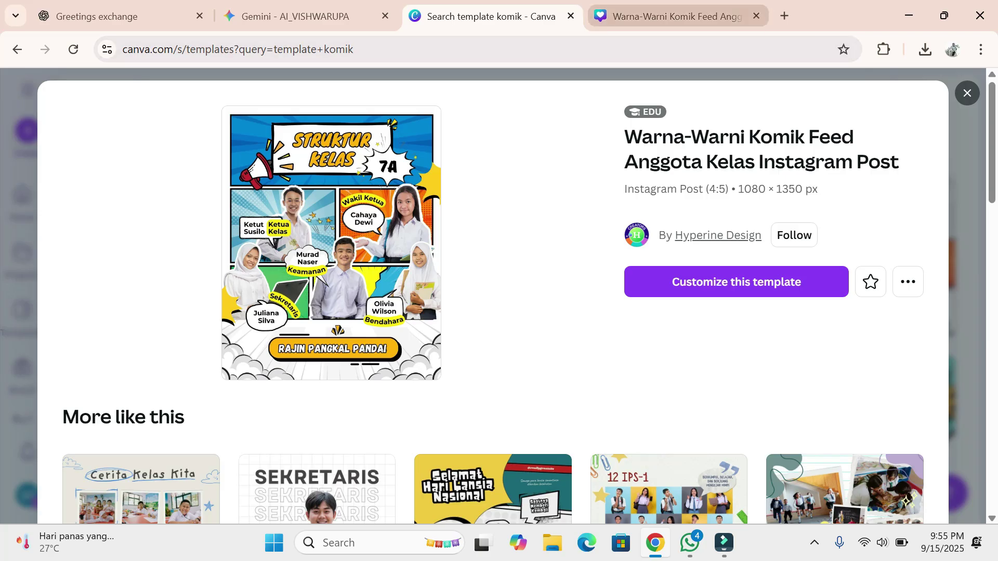
- Switch back to the Canva comic, paste the copied soldier dialogue as a new text, and reduce it to size 17
click(670, 16)
right_click(754, 343)
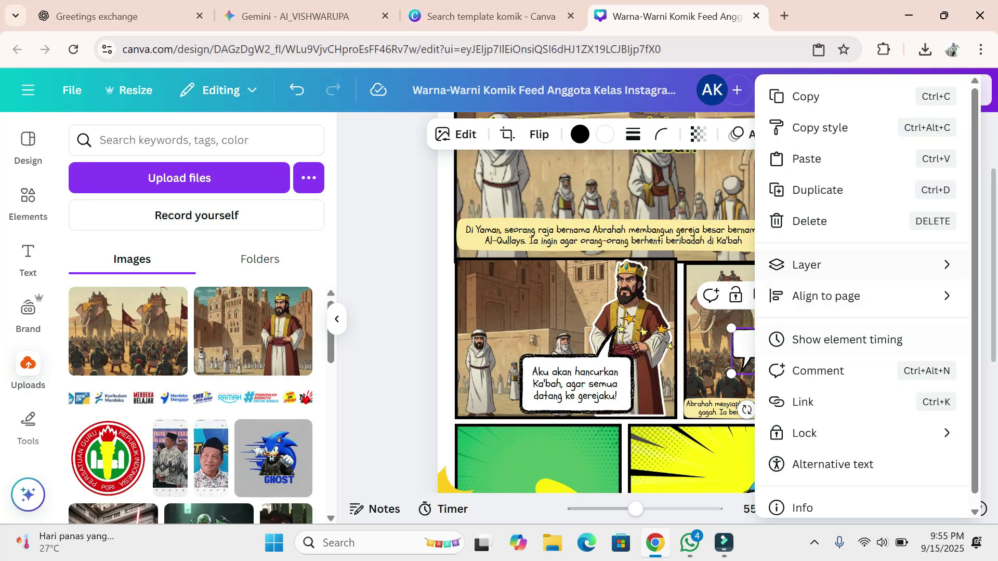
click(805, 158)
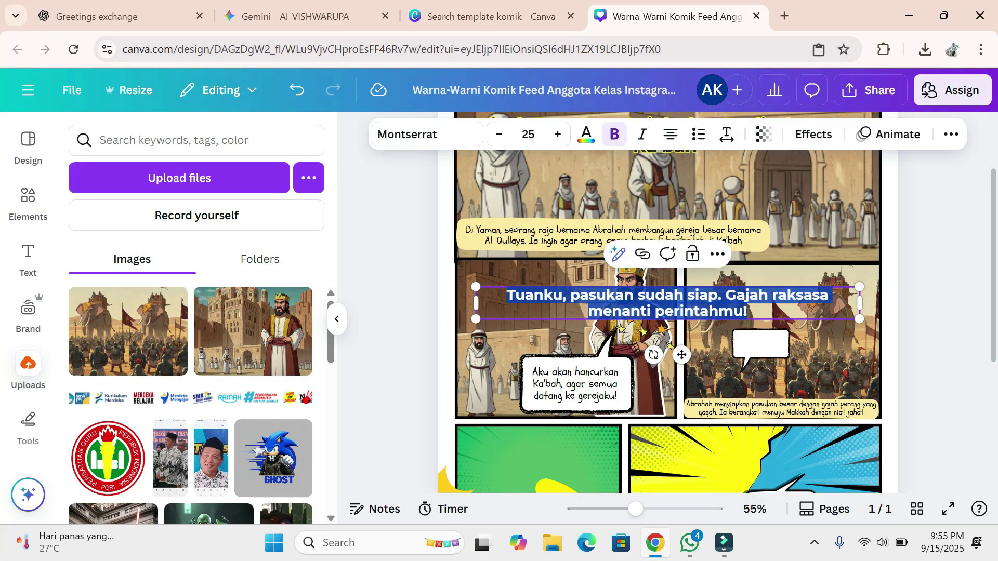
click(499, 134)
click(499, 134)
click(499, 134)
click(499, 134)
click(499, 134)
click(499, 134)
click(499, 134)
click(499, 134)
- Set the pasted dialogue in the Schoolbell font at size 13
click(427, 134)
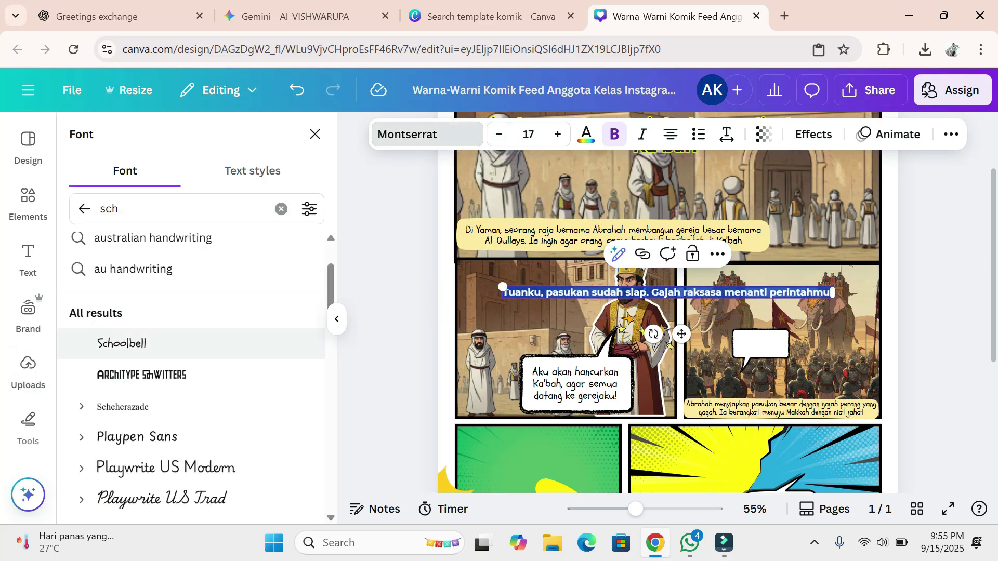
click(121, 343)
click(528, 134)
text(15)
key(Return)
click(499, 134)
click(499, 134)
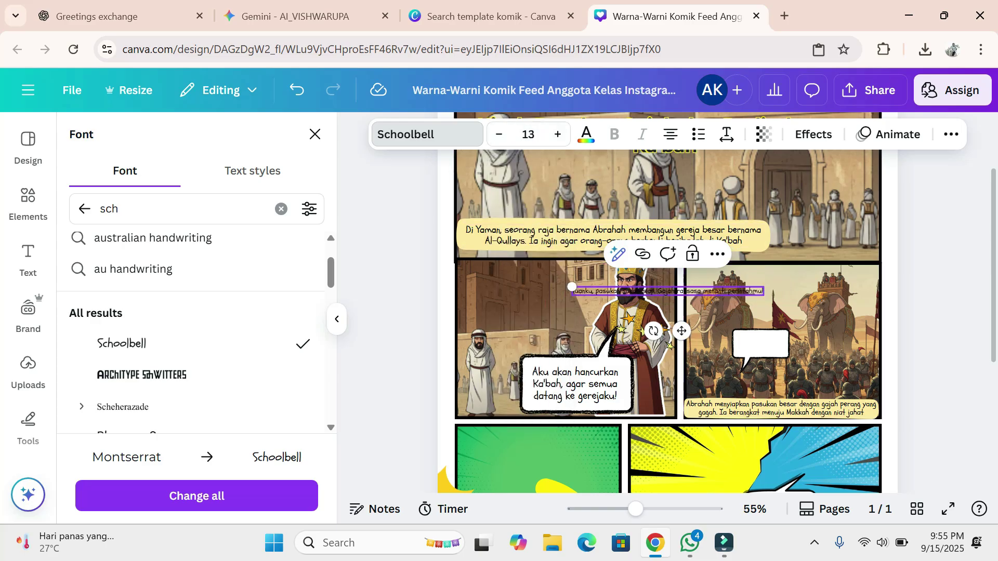
- Scale the dialogue up to size 16.6, narrow it to four lines, and move it over the empty bubble in the war elephant panel
drag(572, 286, 519, 285)
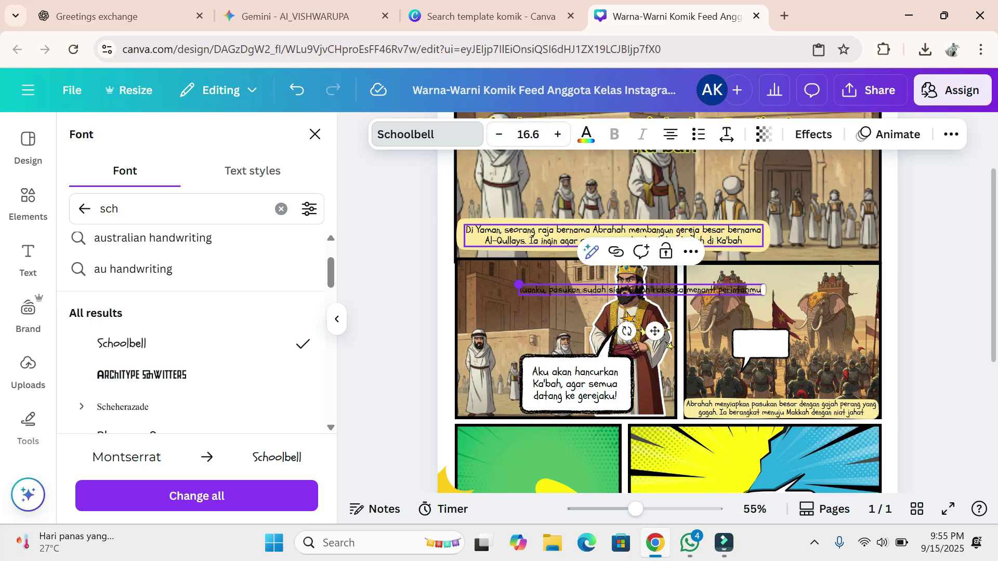
drag(763, 290, 593, 306)
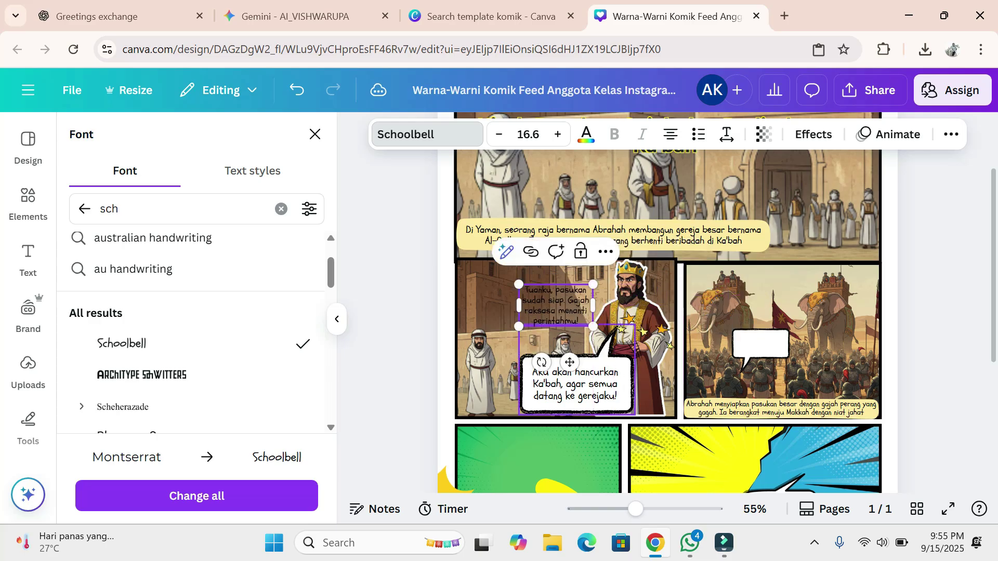
drag(570, 363, 775, 405)
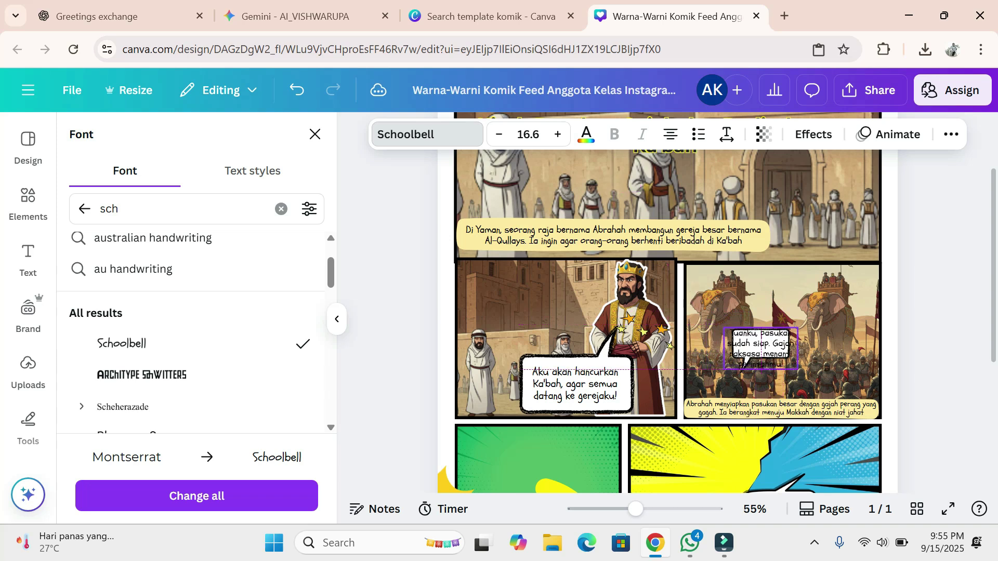
- Reduce the soldier dialogue to size 9.6 and fit it in three lines centred inside the small speech bubble
click(499, 134)
click(499, 134)
click(499, 134)
click(499, 134)
click(499, 134)
click(499, 134)
click(499, 134)
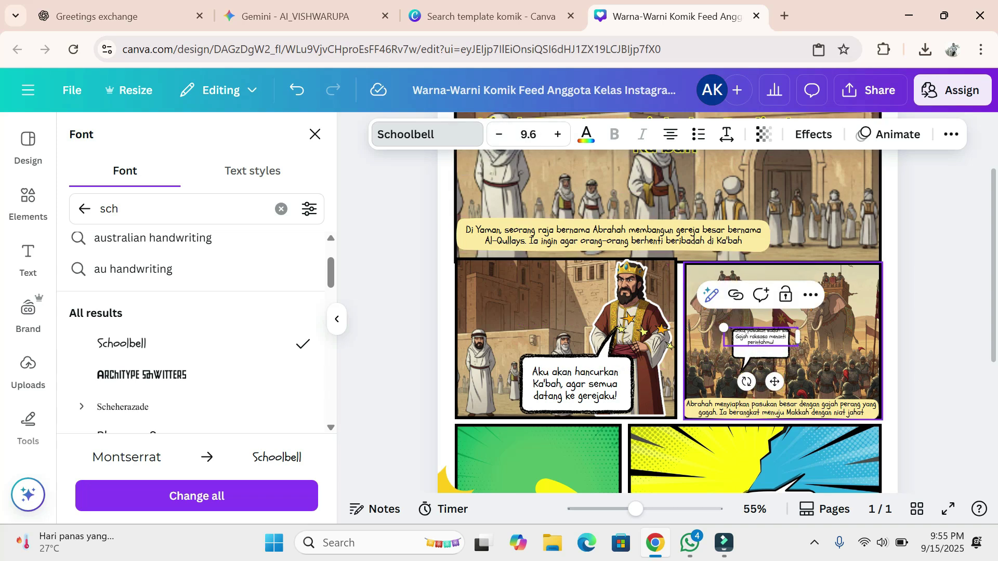
drag(774, 382, 782, 387)
drag(804, 342, 784, 342)
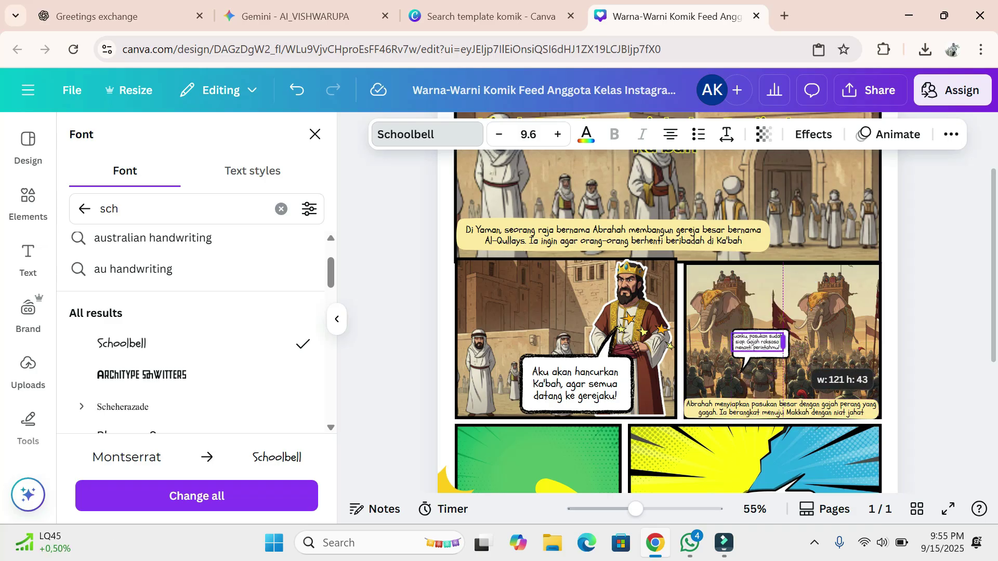
drag(771, 387, 776, 388)
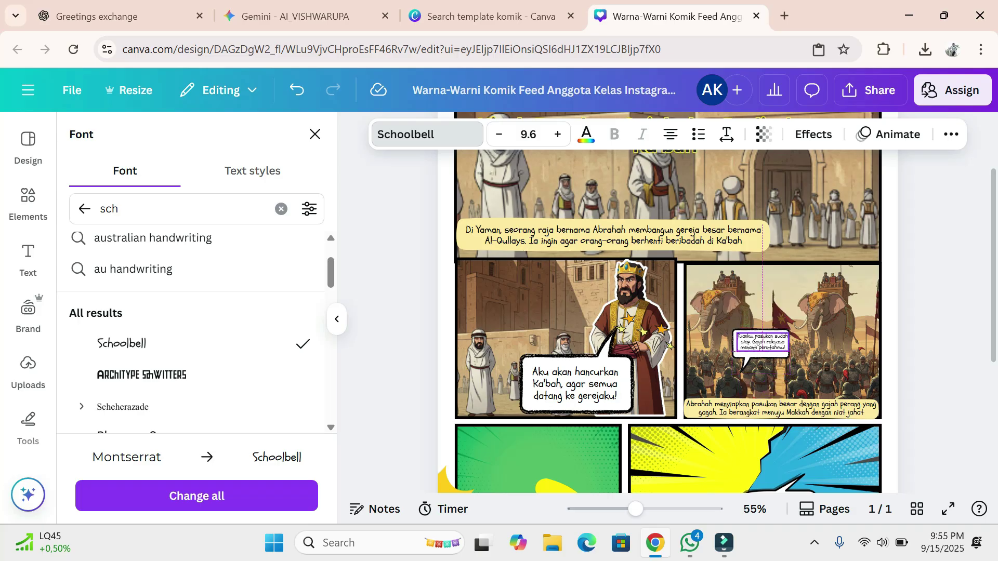
click(315, 134)
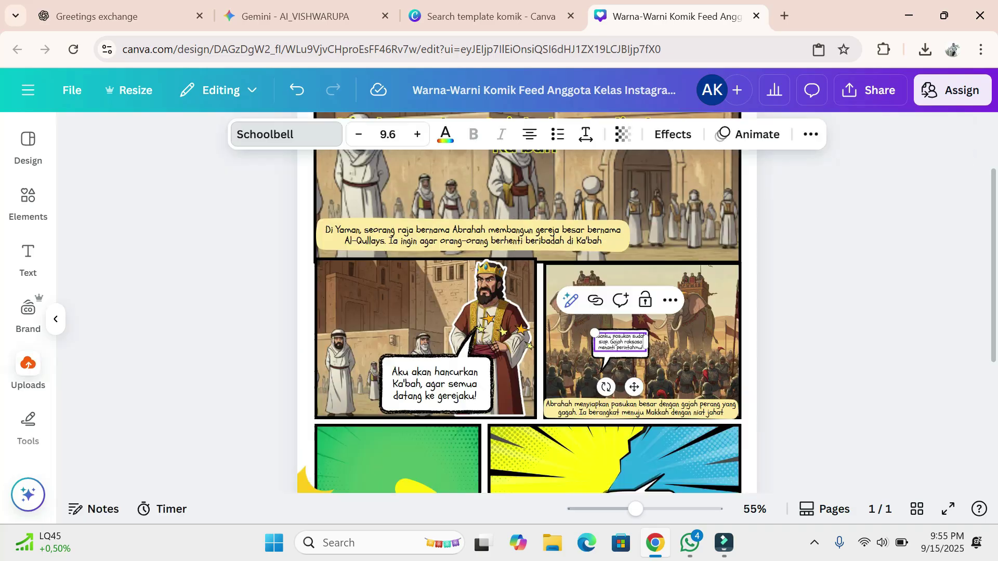
click(396, 270)
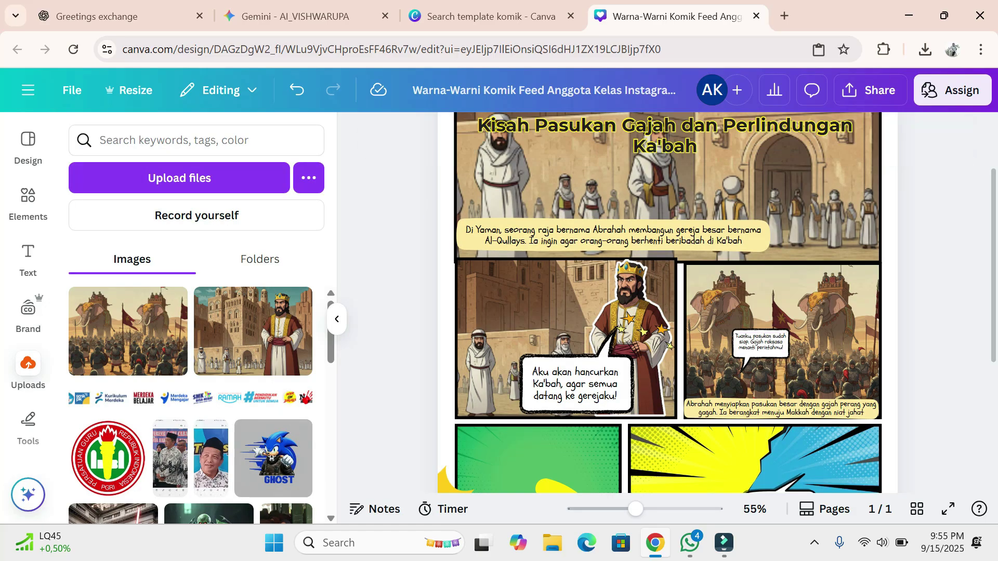
scroll(667, 303, up, 2)
scroll(667, 303, down, 2)
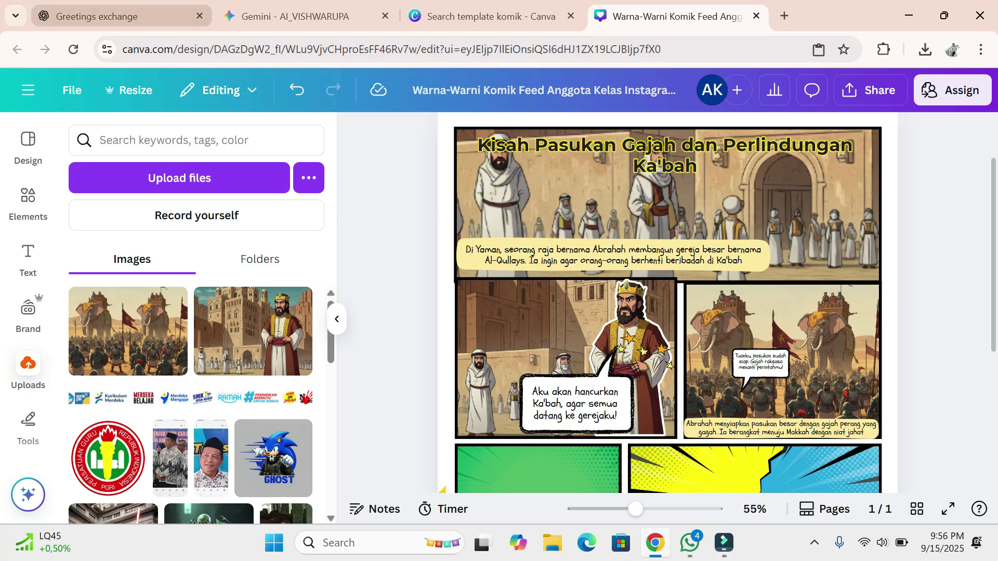
click(295, 16)
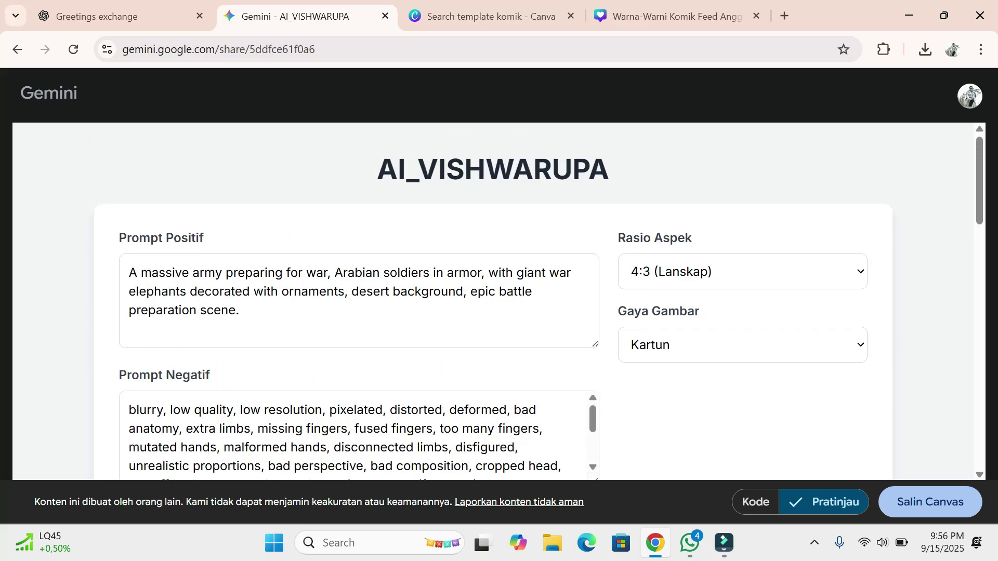
scroll(493, 302, down, 10)
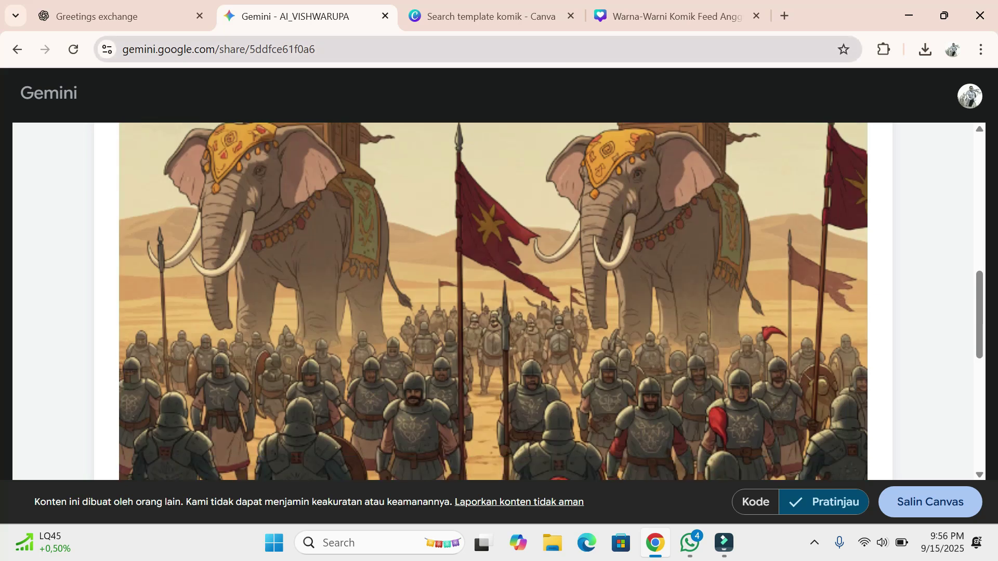
click(670, 16)
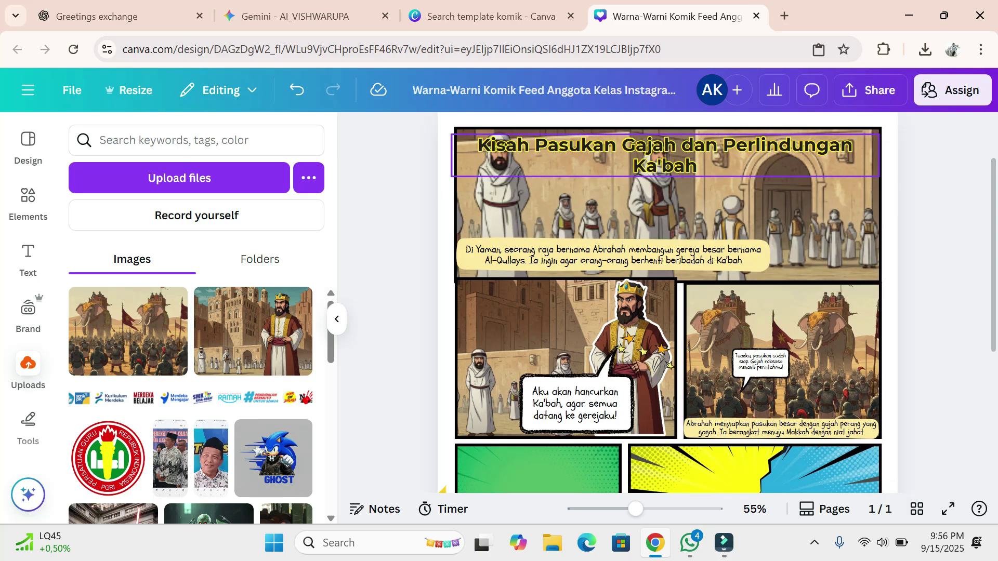
- Duplicate the comic page and delete the story title from the copy on page 2
scroll(665, 155, up, 2)
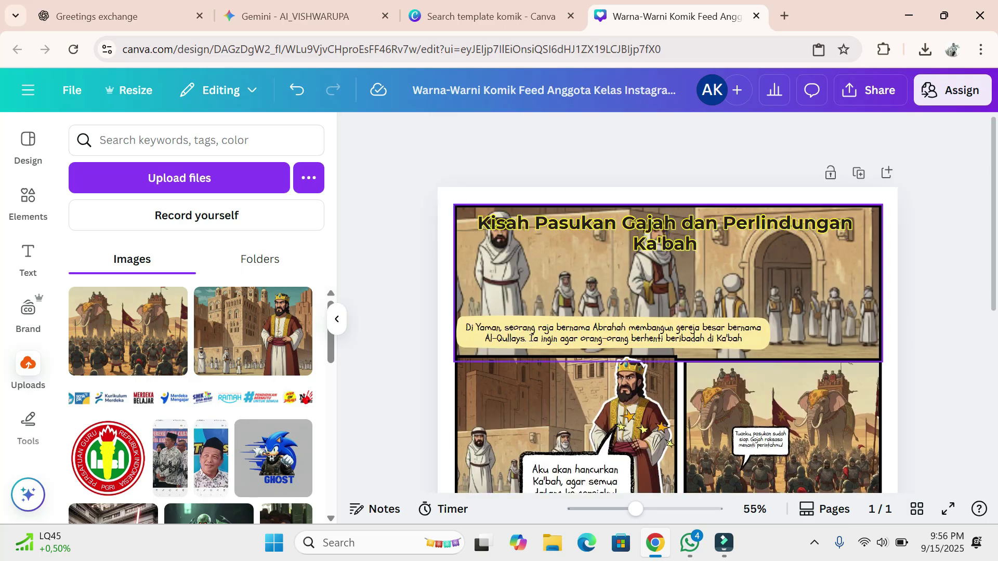
click(859, 172)
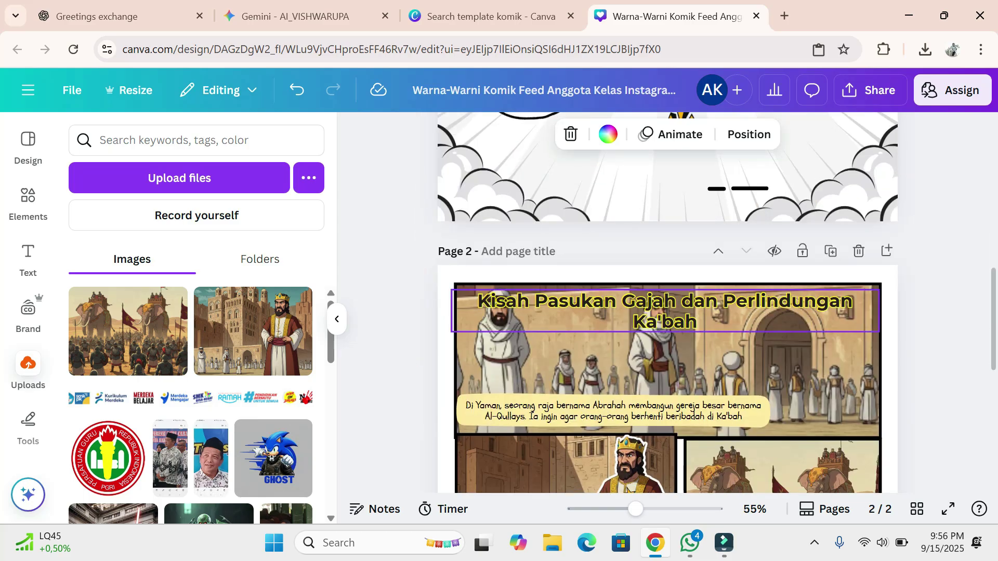
click(666, 306)
click(727, 258)
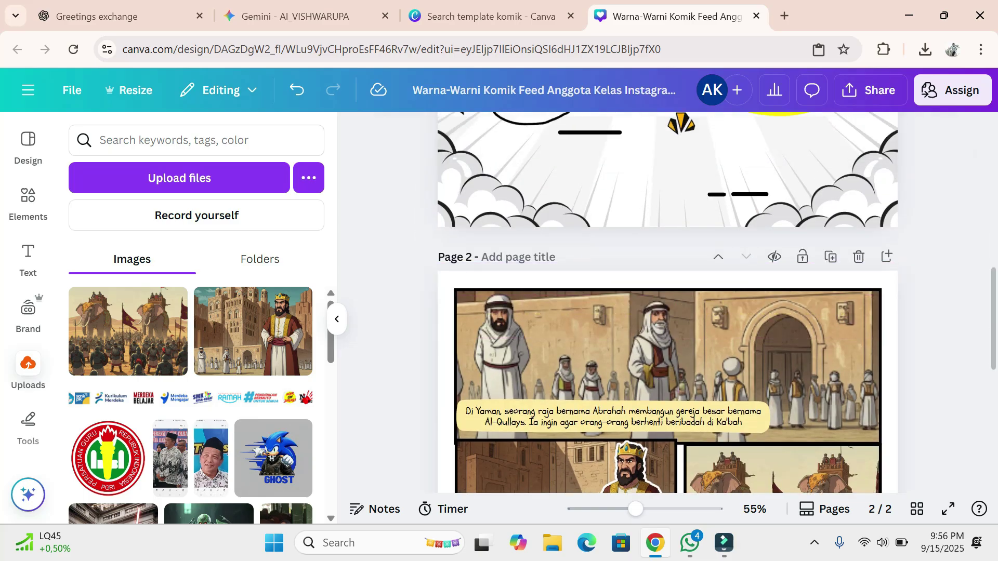
- Return to page 1 and delete its story title
scroll(727, 257, up, 5)
scroll(727, 245, up, 4)
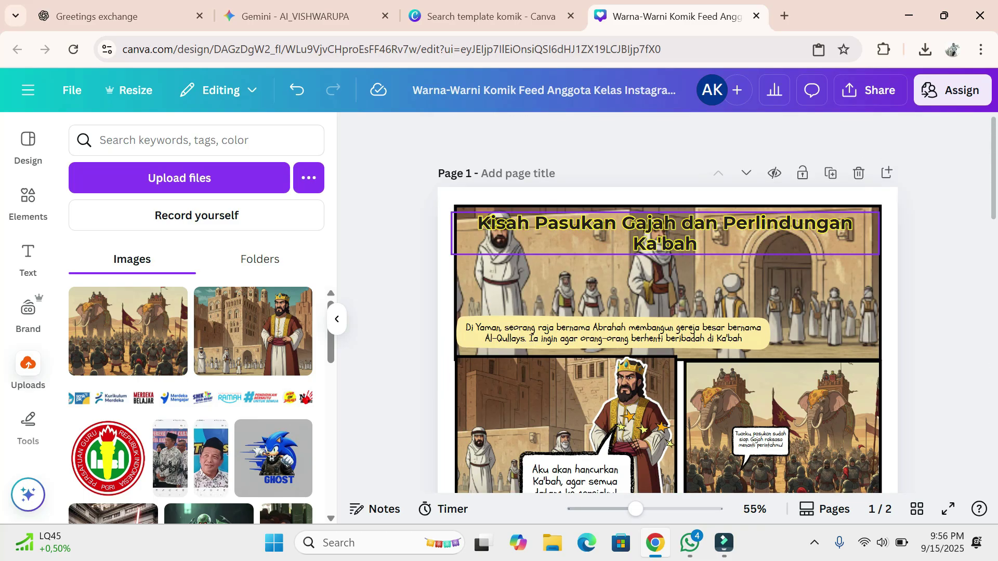
click(665, 233)
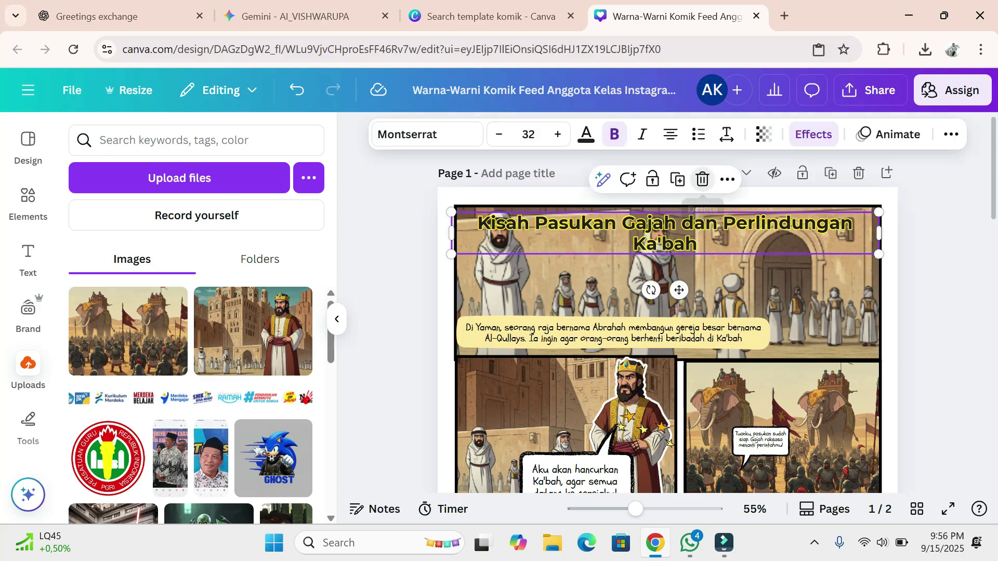
key(Delete)
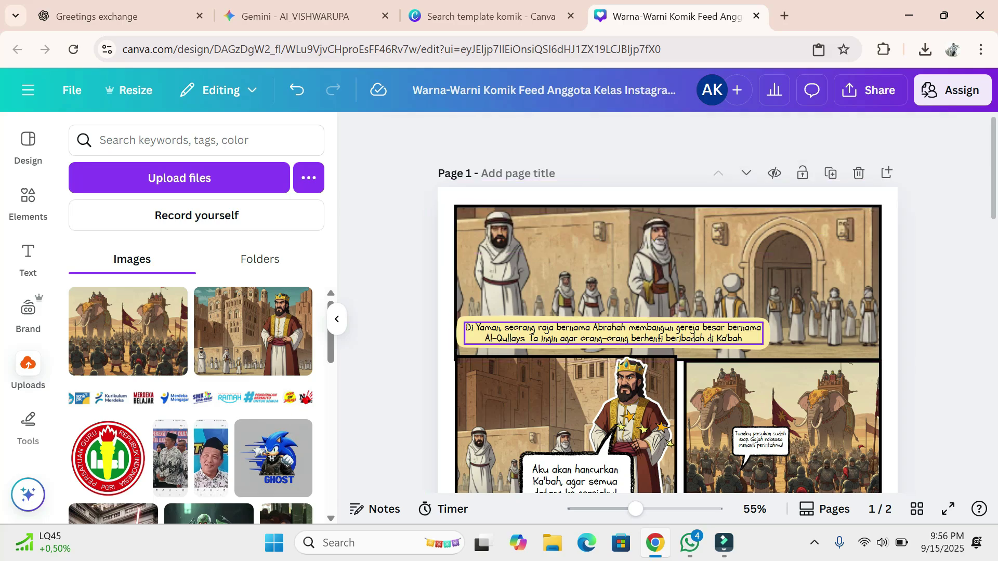
- Select the wide crowd illustration, the King Abrahah cutout and the war elephant illustration on page 1 together and delete them
click(624, 278)
scroll(613, 354, down, 2)
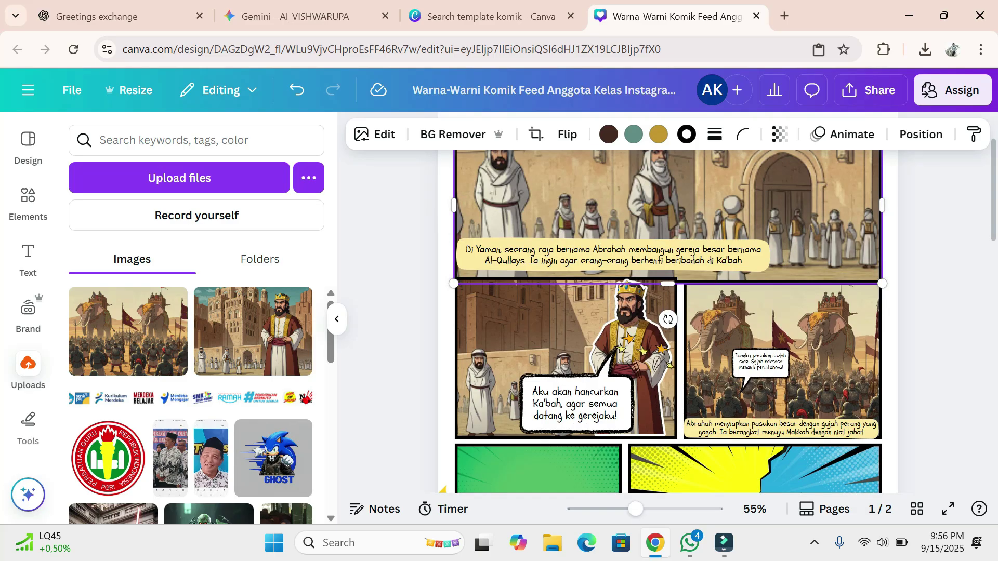
shift+click(629, 333)
shift+click(728, 332)
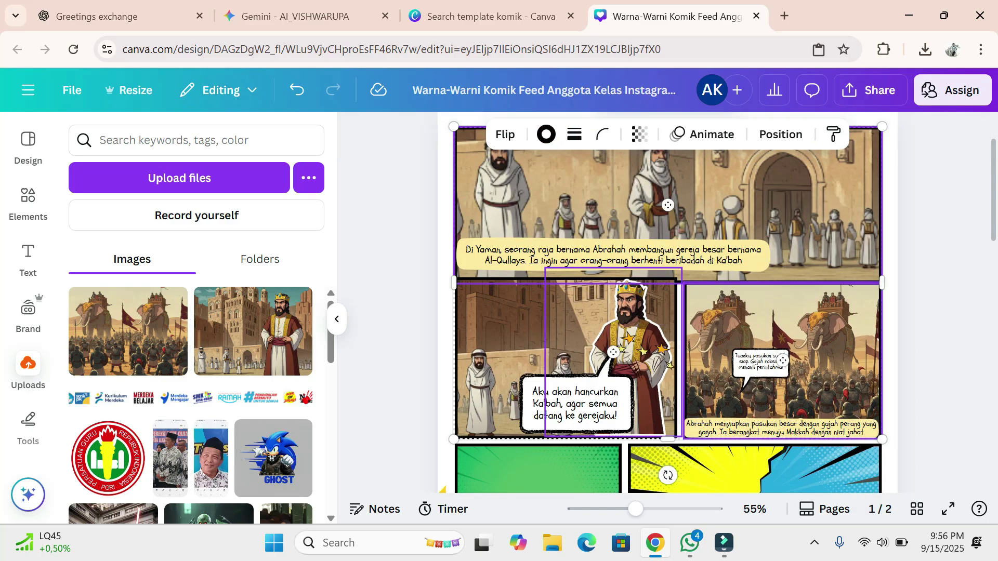
key(Delete)
- Delete the opening narration, its yellow box and the city background panel from page 1
click(613, 255)
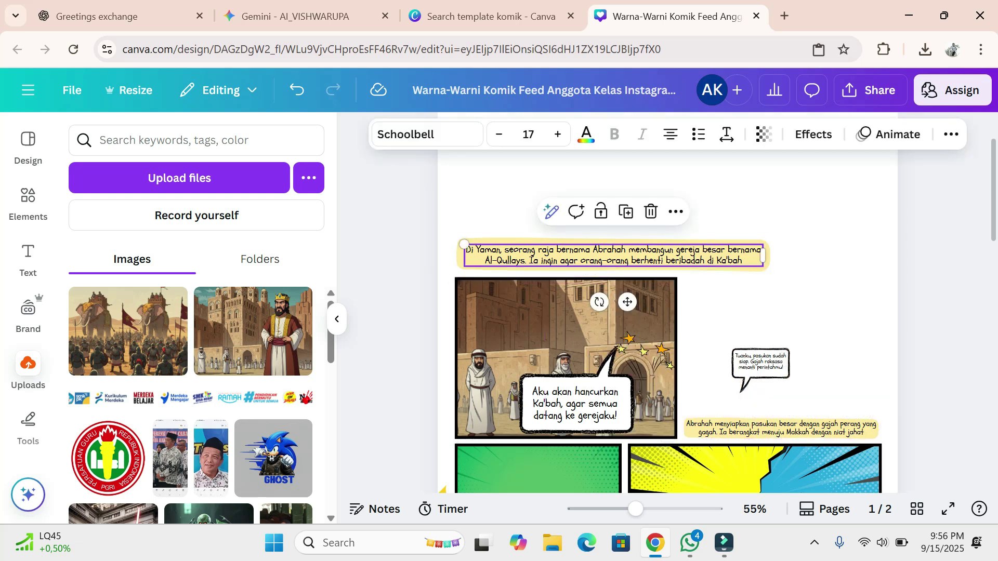
click(650, 212)
click(649, 255)
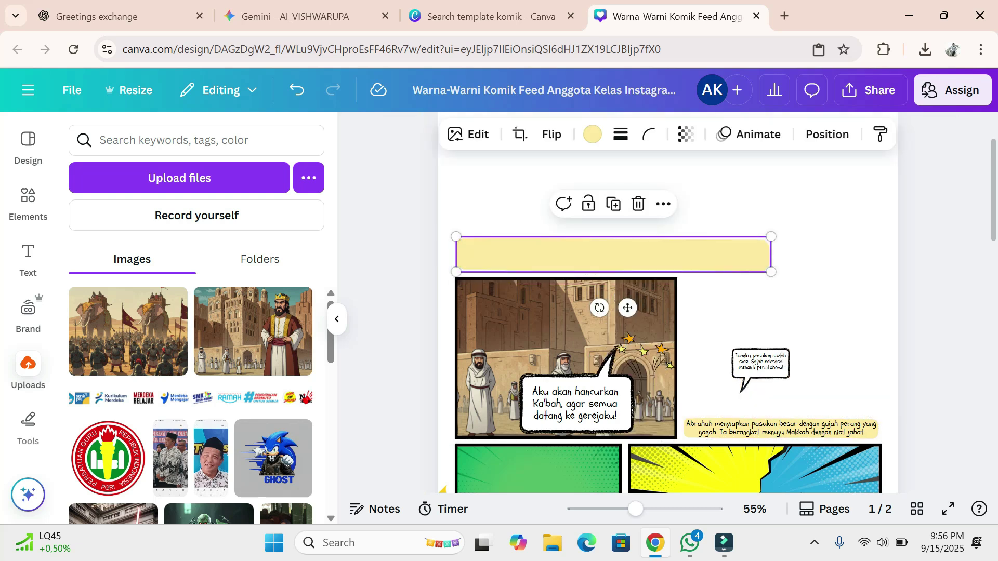
click(638, 203)
click(572, 322)
key(Delete)
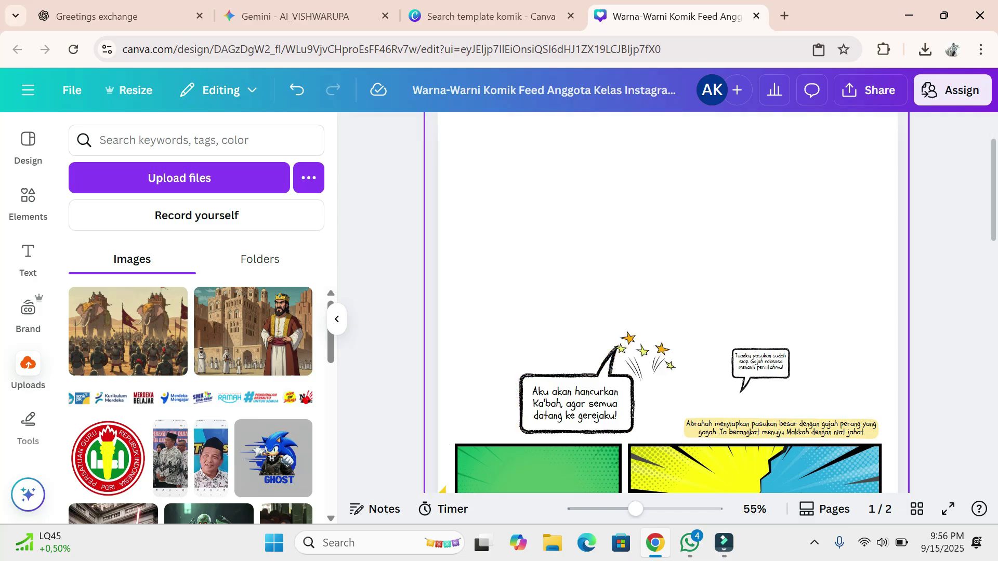
- Delete both speech bubbles, their dialogue texts and the star burst from page 1
click(605, 372)
key(Delete)
click(644, 356)
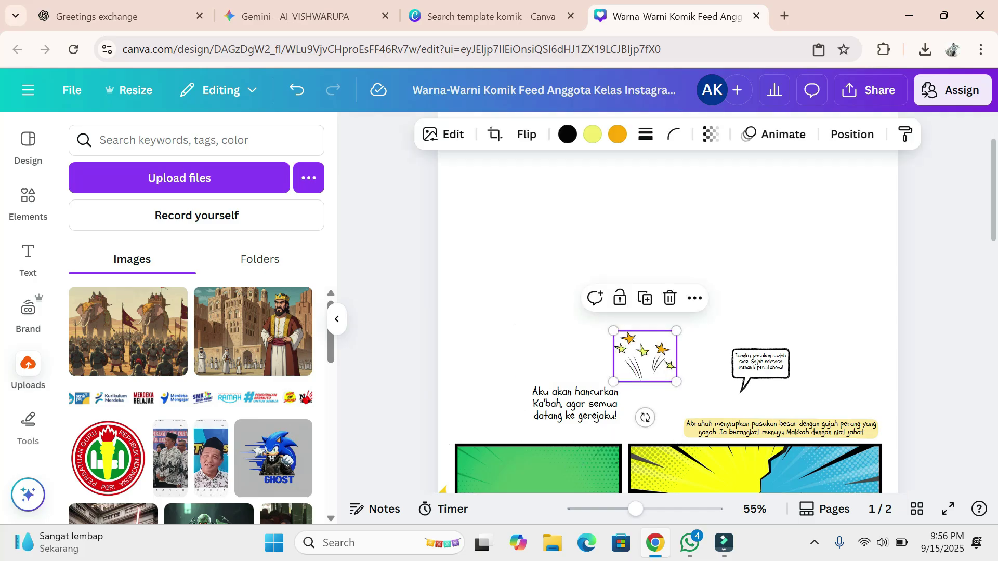
key(Delete)
click(761, 363)
key(Delete)
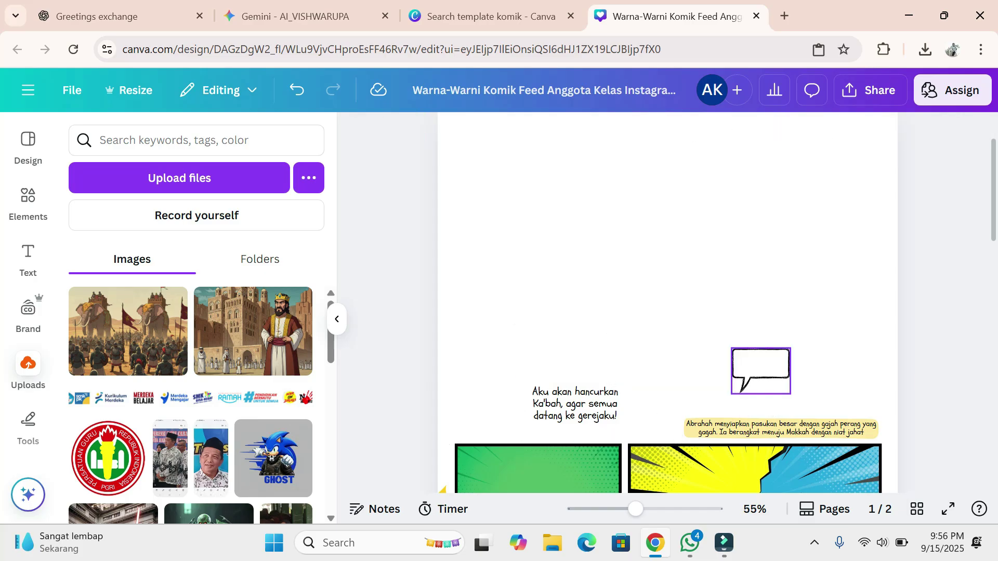
click(760, 364)
key(Delete)
click(575, 403)
key(Delete)
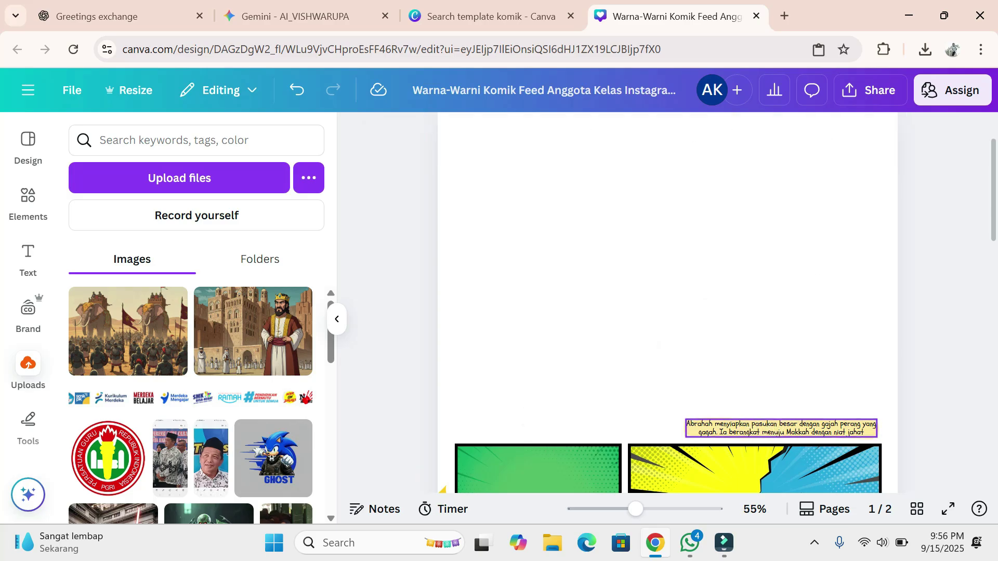
- Delete the war elephant narration with its yellow box, plus the yellow-blue and green panels, from page 1
click(780, 428)
key(Delete)
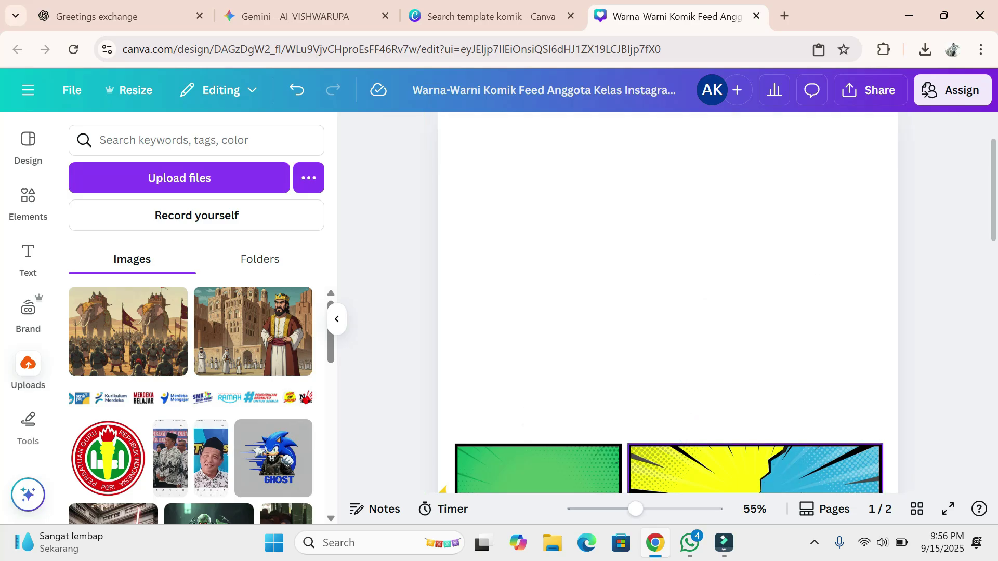
click(754, 468)
key(Delete)
click(538, 467)
key(Delete)
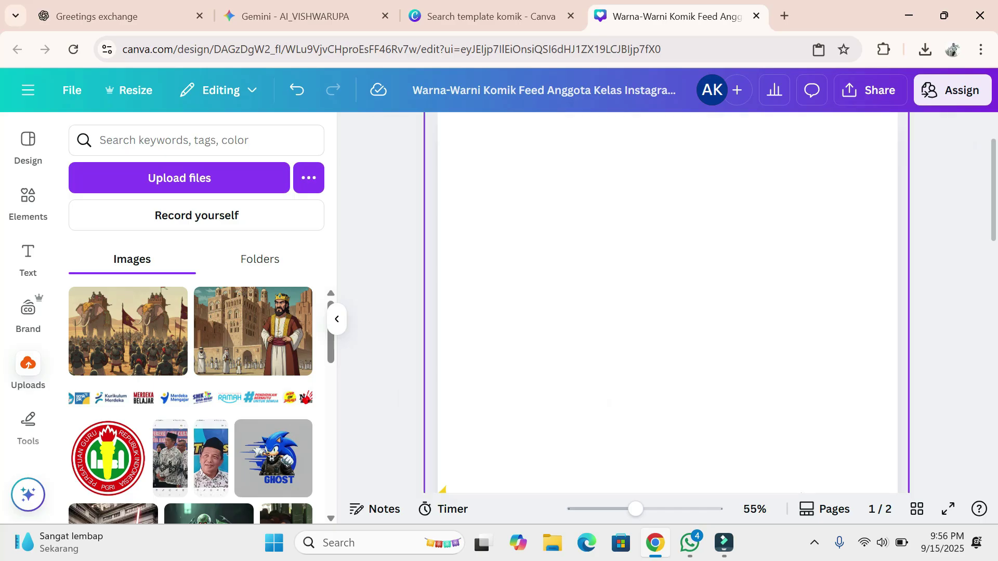
- Delete the left name text, its yellow curved band, the oval speech bubble and the yellow star burst from page 1
scroll(668, 301, down, 10)
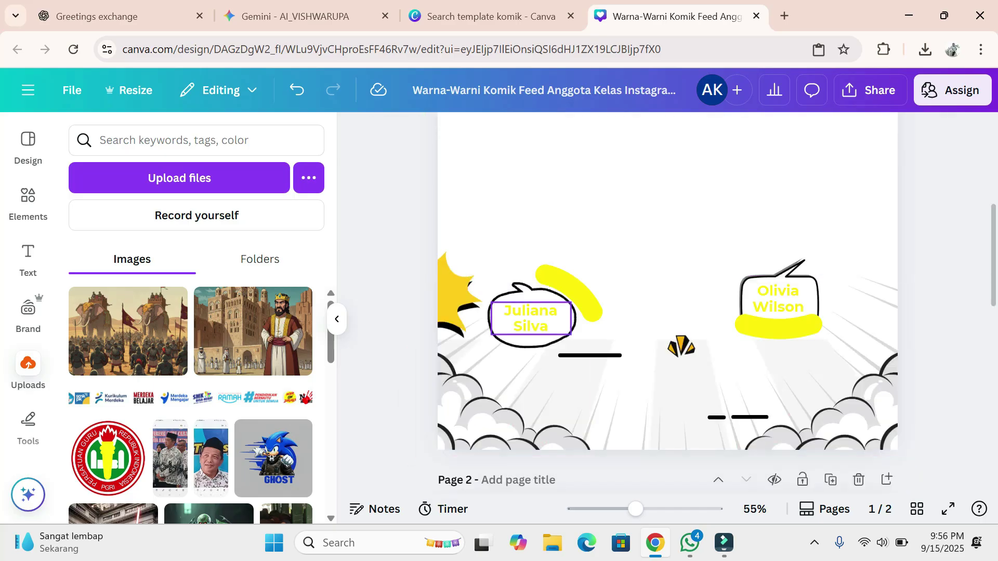
click(531, 318)
click(568, 271)
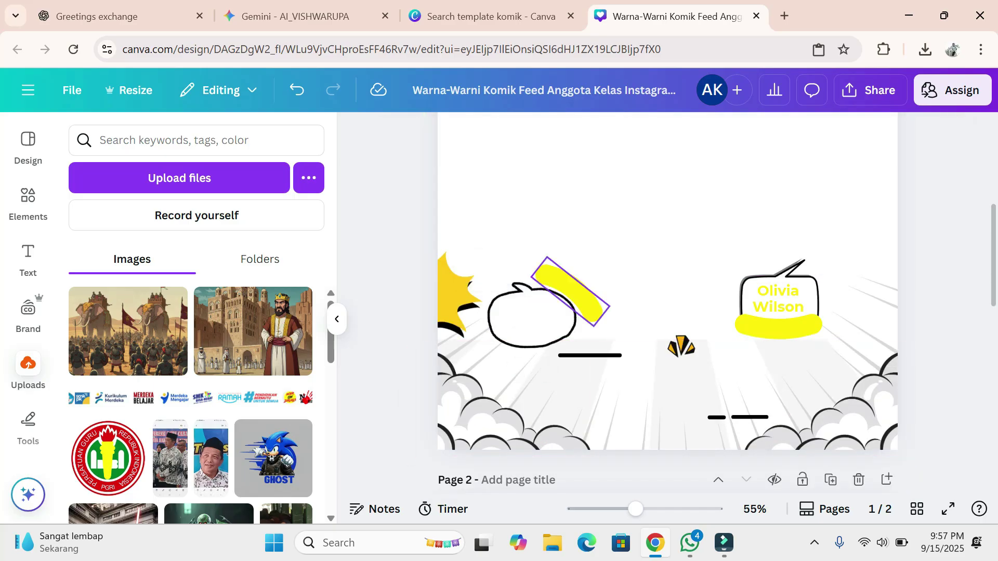
click(571, 289)
click(607, 216)
click(559, 296)
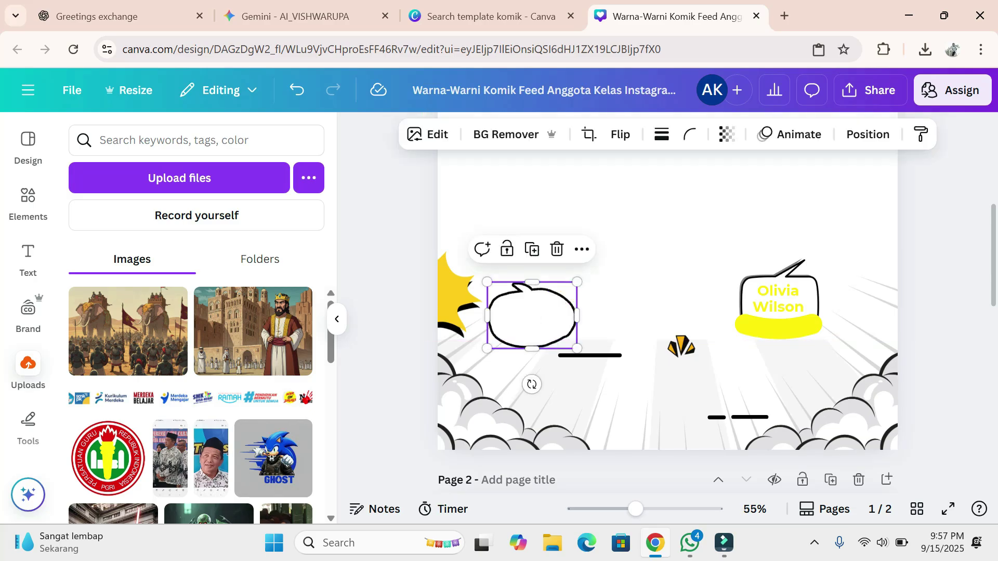
click(557, 249)
click(460, 291)
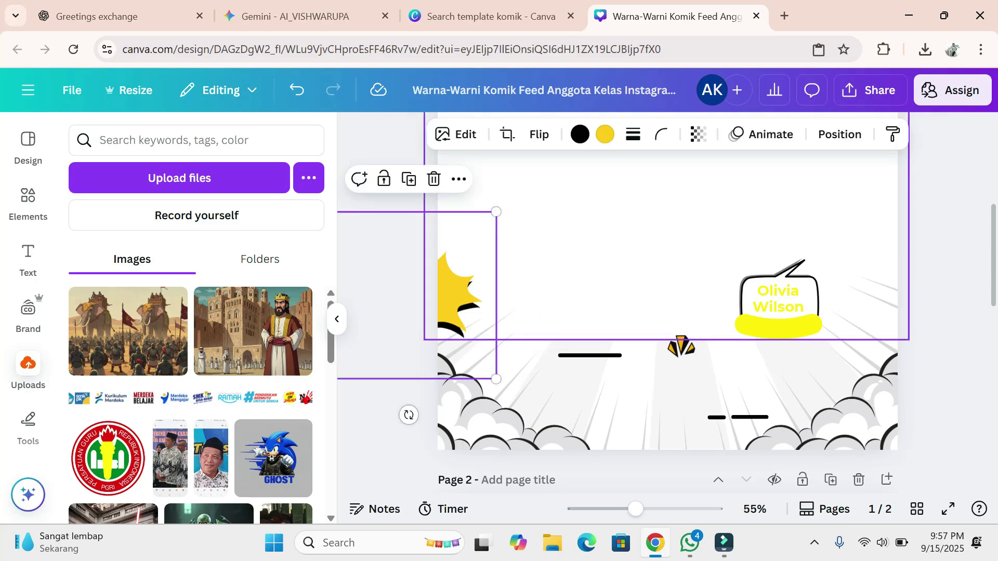
key(Delete)
- Delete the remaining name text, the small orange-black accent and the three short black lines from page 1
click(779, 299)
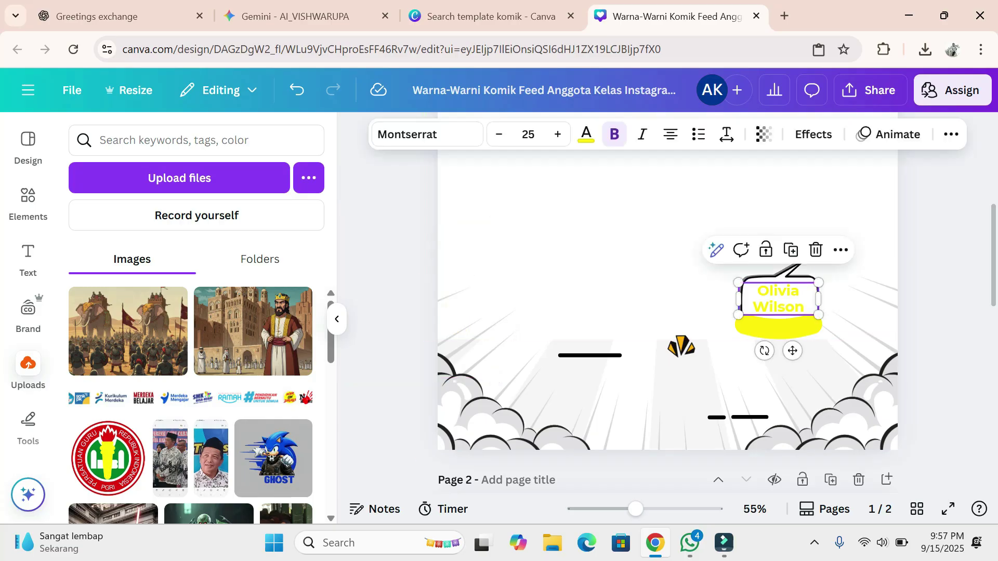
click(815, 249)
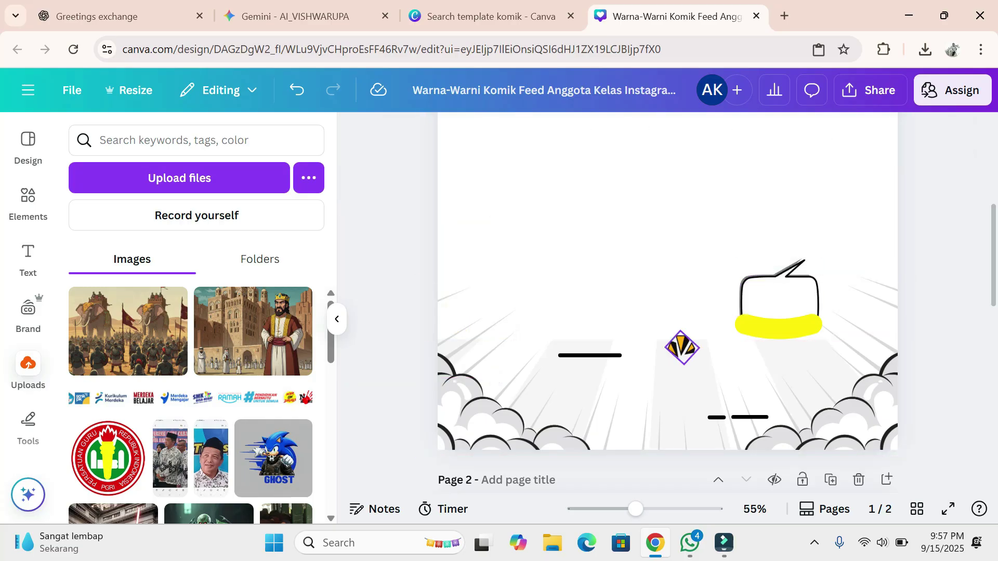
click(681, 347)
click(705, 290)
click(589, 356)
click(640, 318)
click(750, 417)
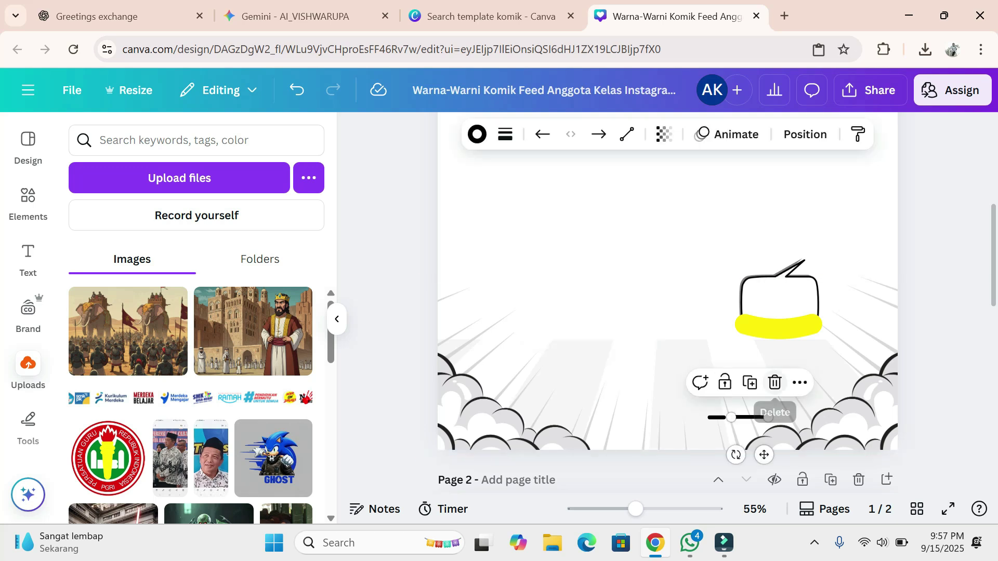
click(773, 383)
click(717, 418)
click(742, 383)
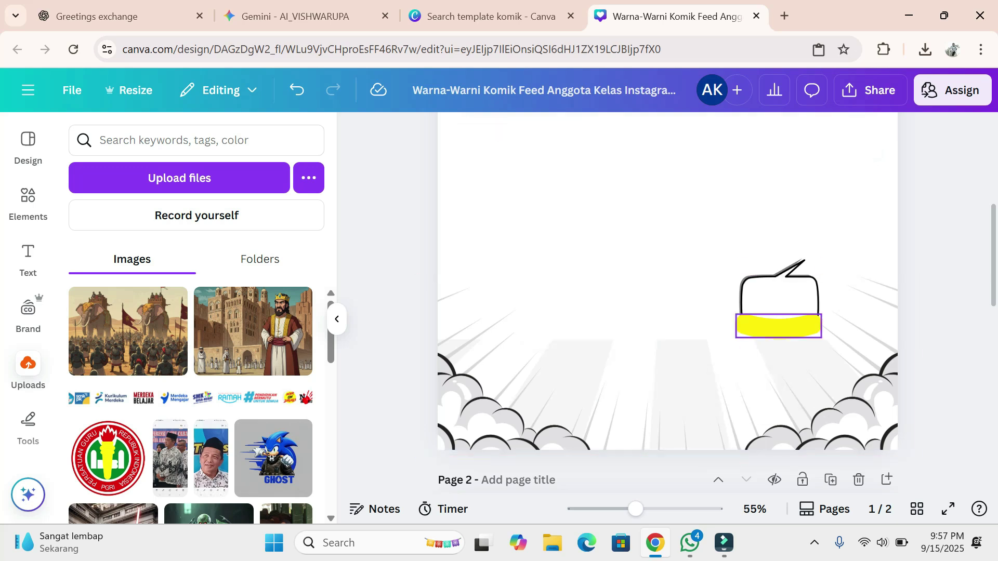
- Delete the square speech bubble and the yellow curved band beneath it from page 1
click(779, 296)
click(804, 226)
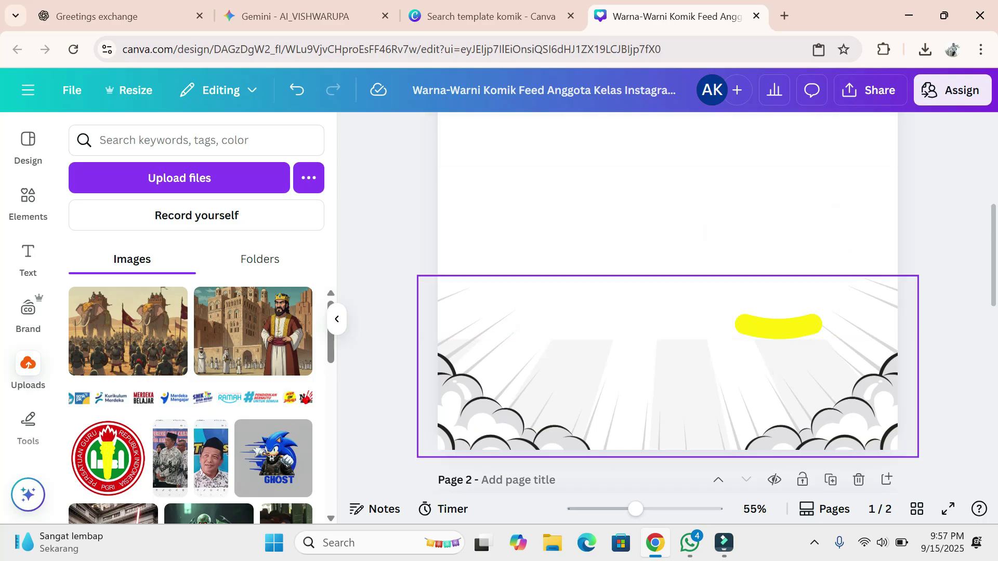
click(785, 325)
click(815, 281)
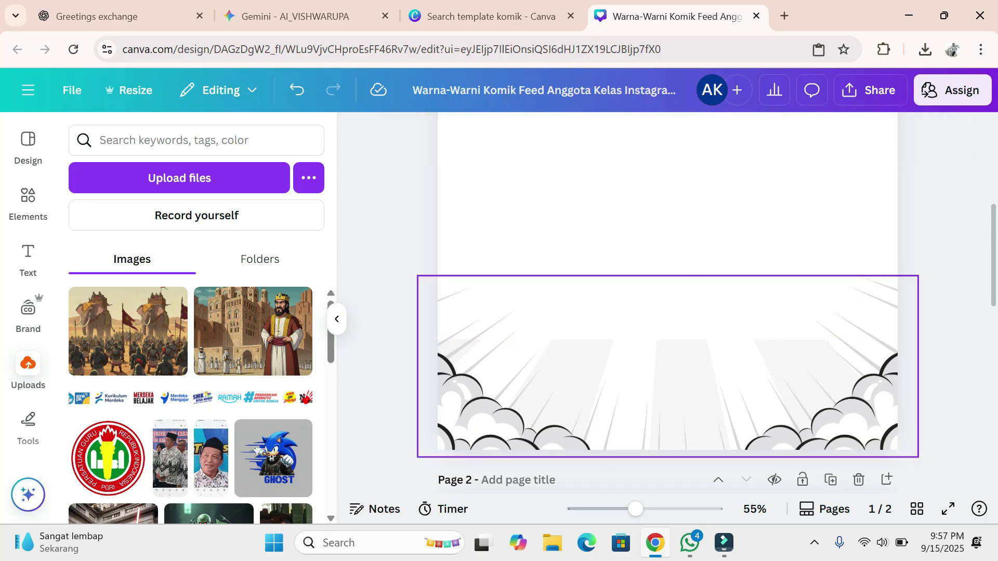
- Add the uploaded elephant army image to page 1 so it fills the page, and send it to the back
scroll(815, 282, up, 15)
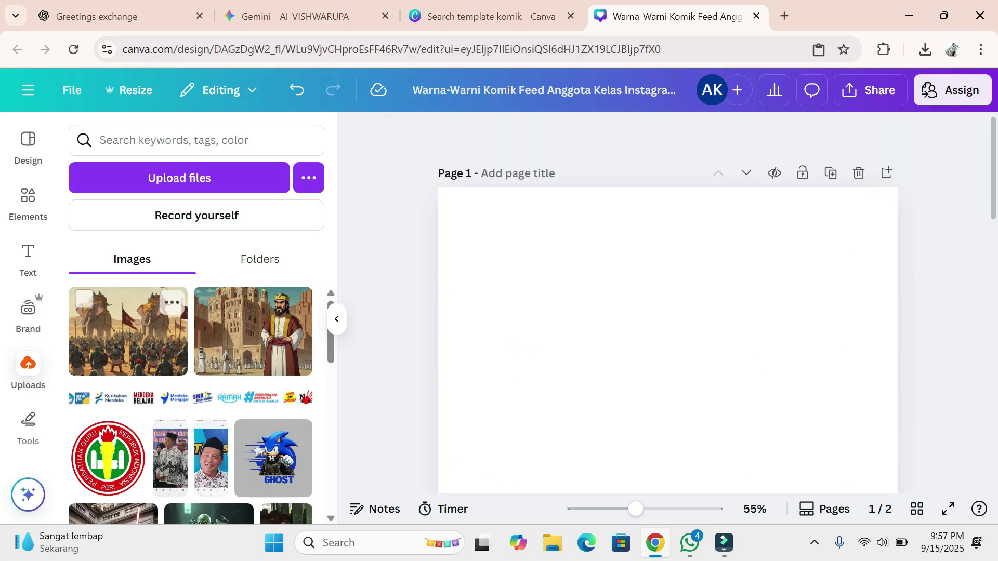
drag(128, 331, 675, 309)
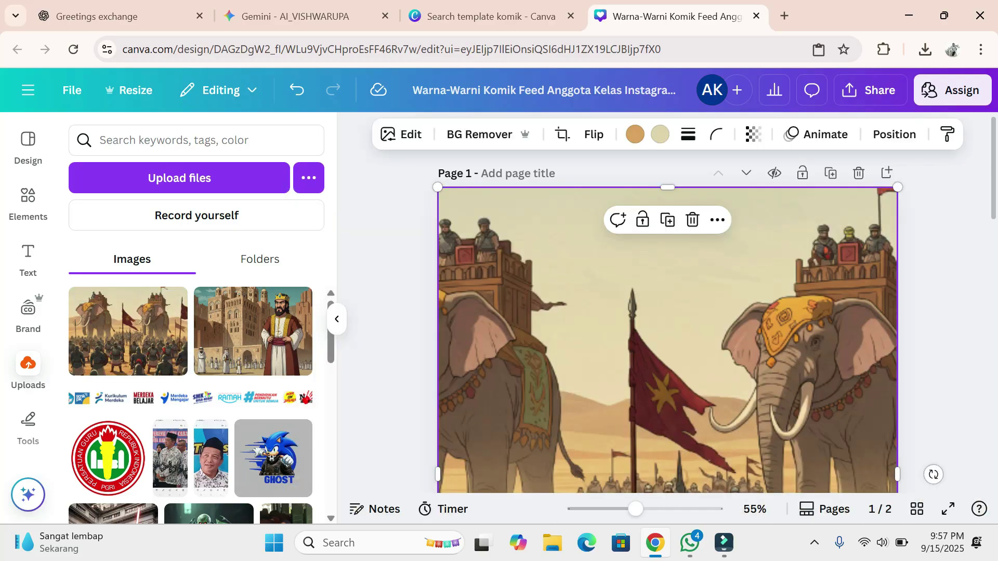
scroll(665, 312, down, 6)
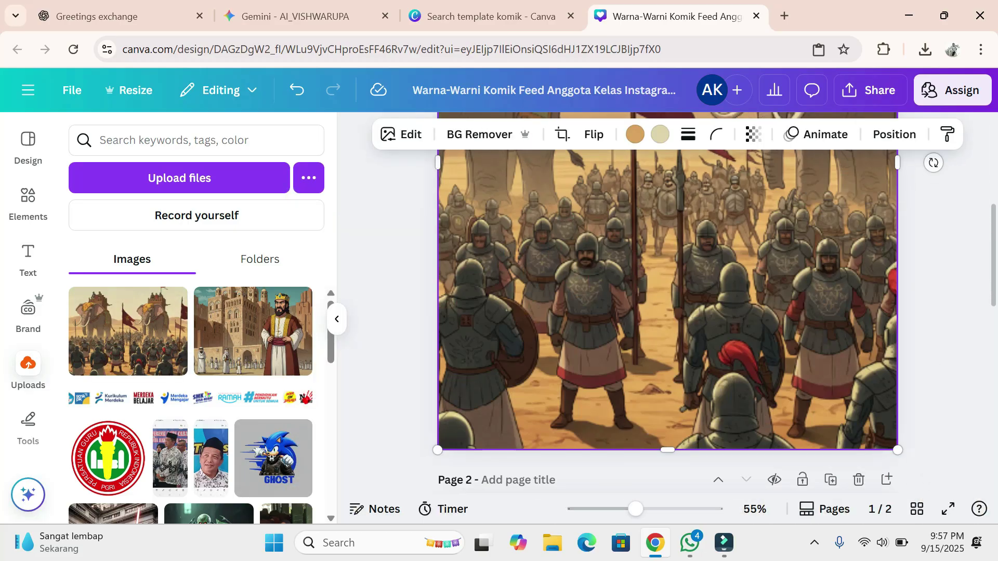
right_click(652, 249)
mouse_move(728, 265)
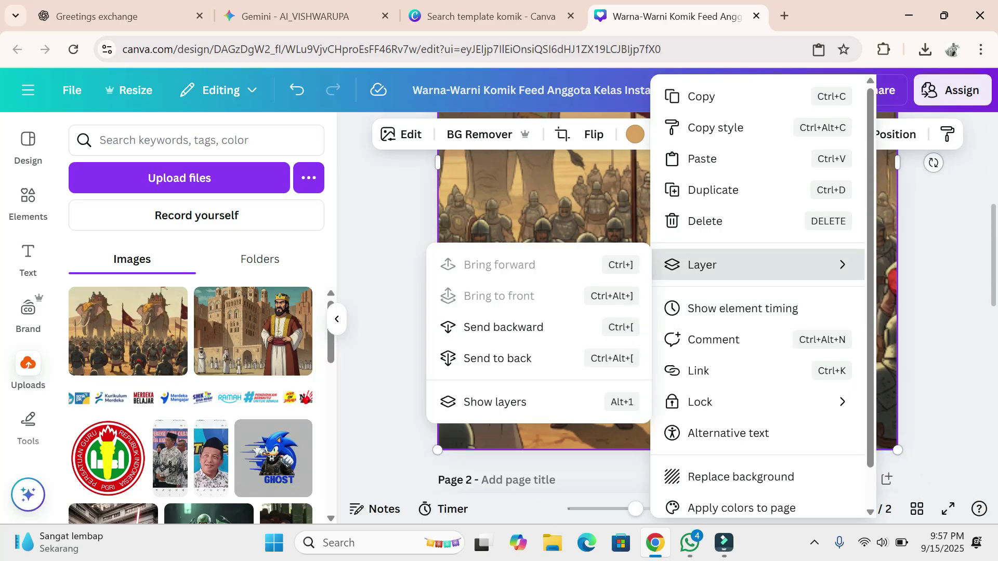
click(497, 359)
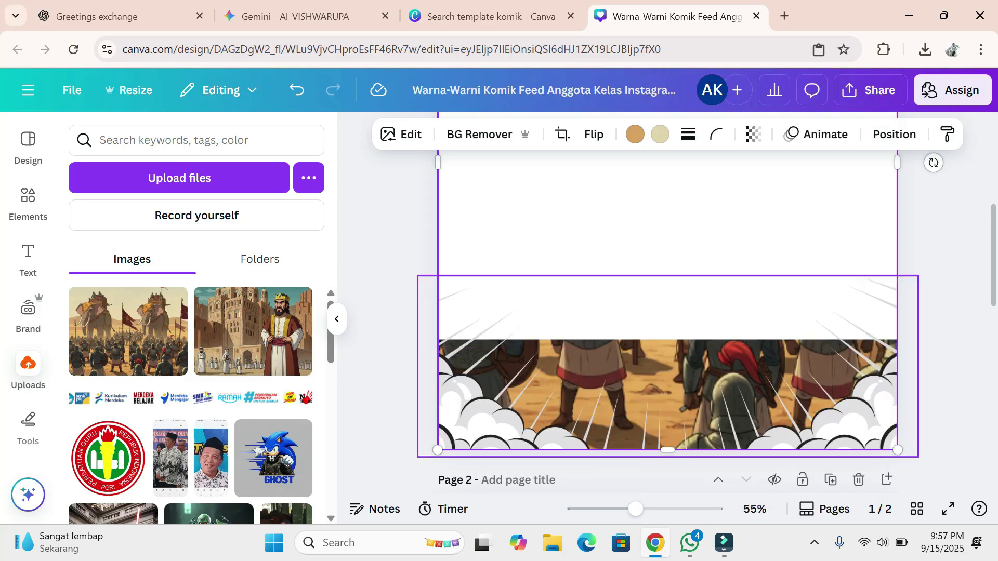
- Delete the large white shape covering the elephant army image on page 1
click(618, 239)
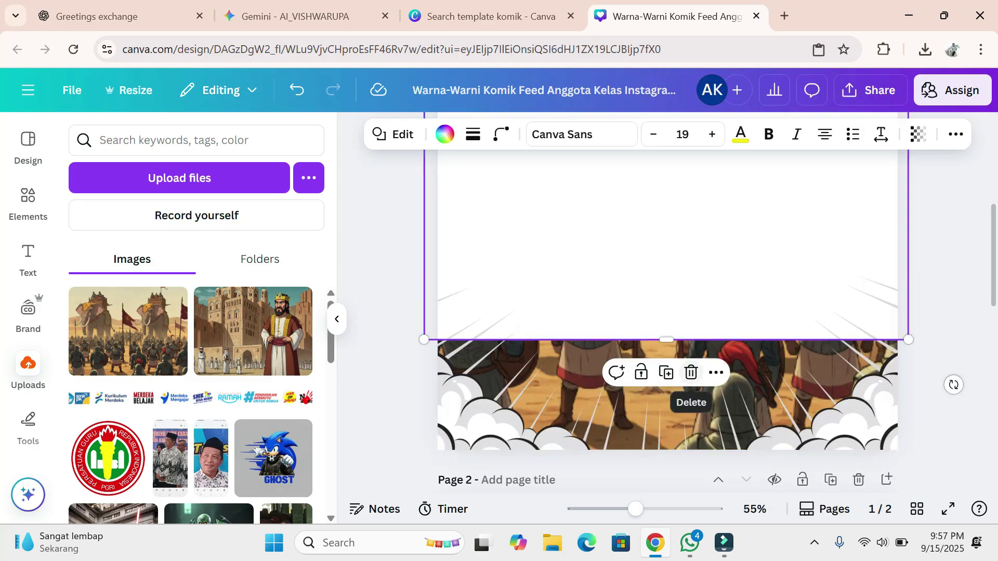
click(691, 372)
scroll(691, 373, up, 10)
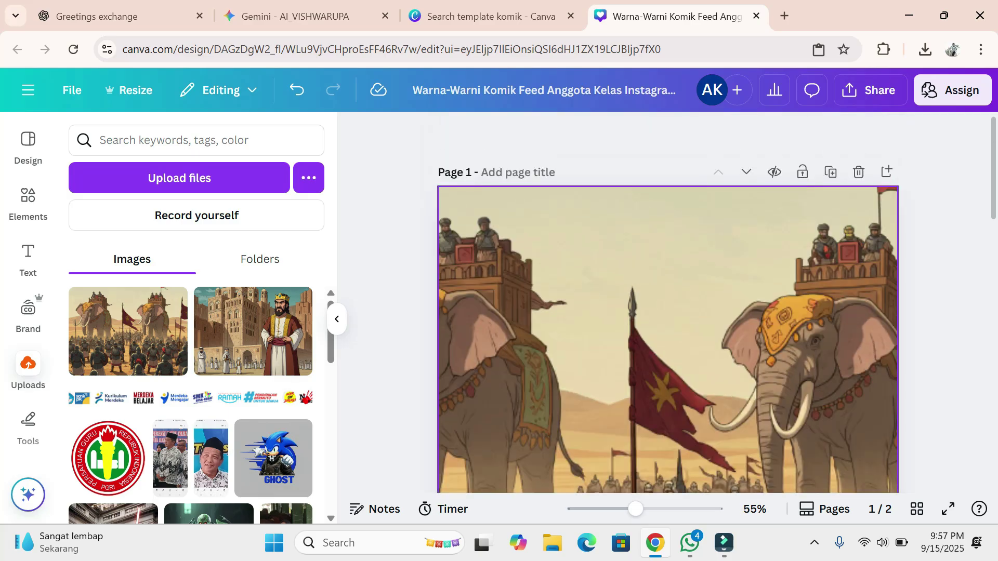
scroll(691, 372, down, 10)
scroll(691, 372, up, 3)
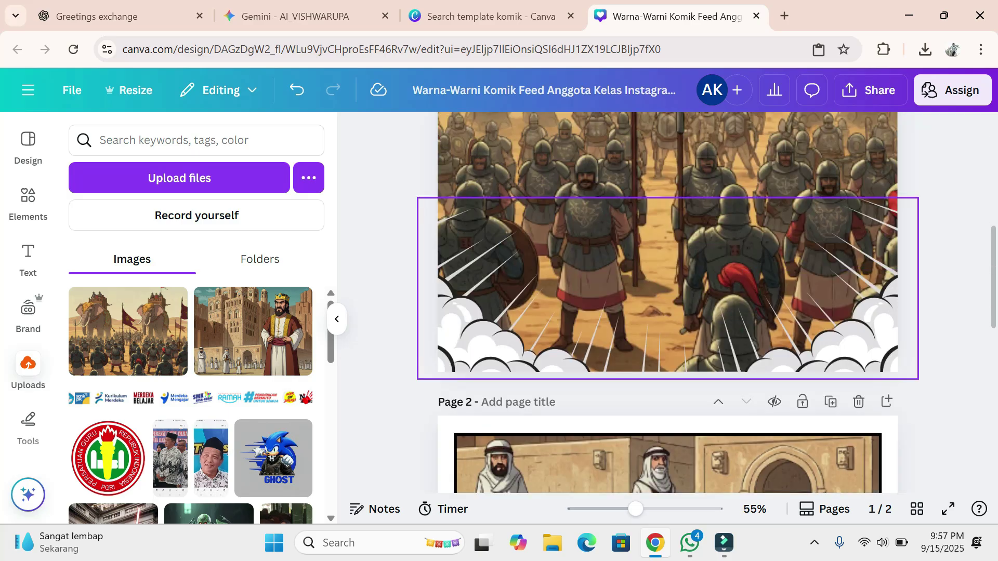
scroll(668, 303, up, 8)
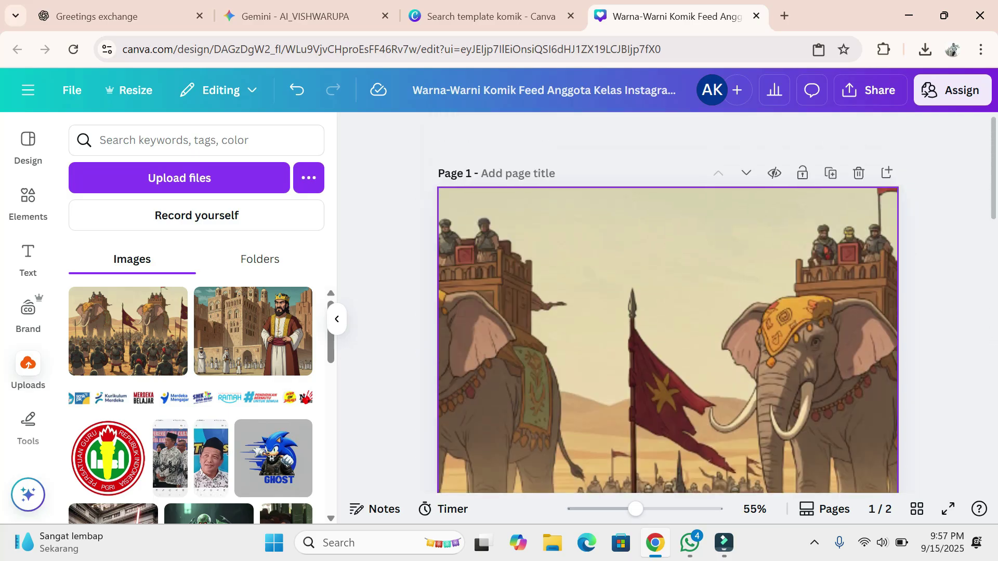
- Place the uploaded King Abrahah city image on page 1 and separate the king from it with Magic Grab
scroll(668, 303, down, 3)
drag(253, 331, 631, 348)
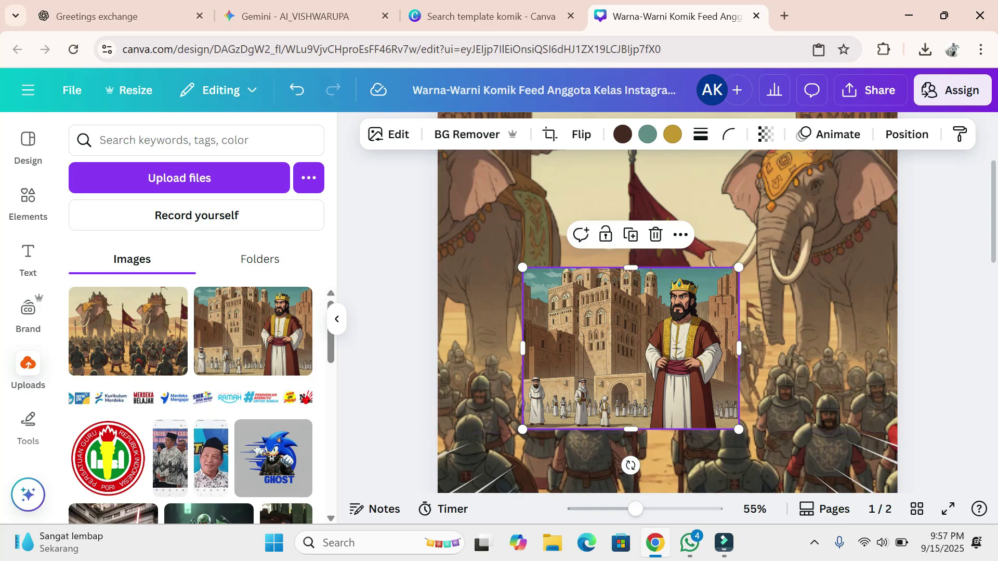
click(28, 495)
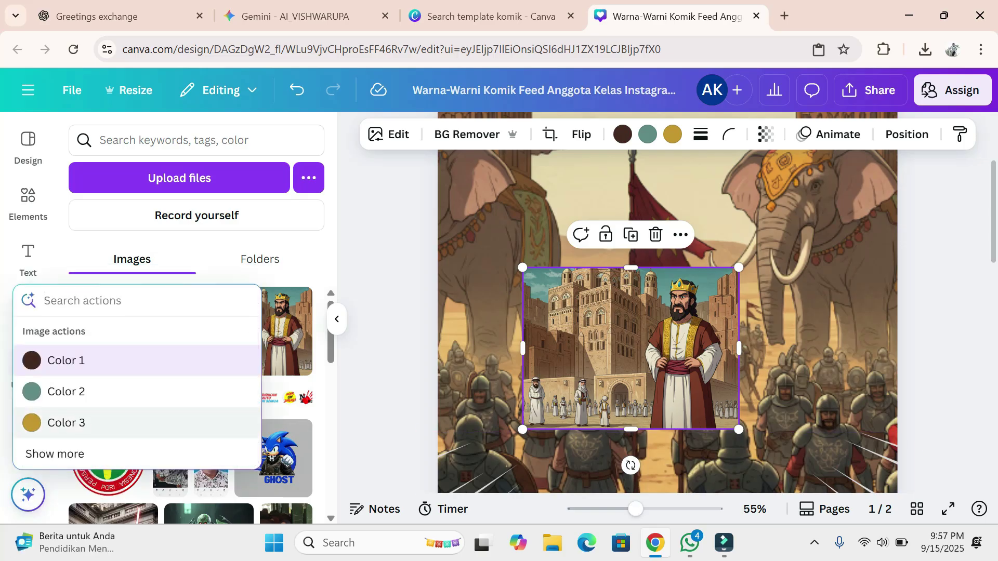
click(55, 454)
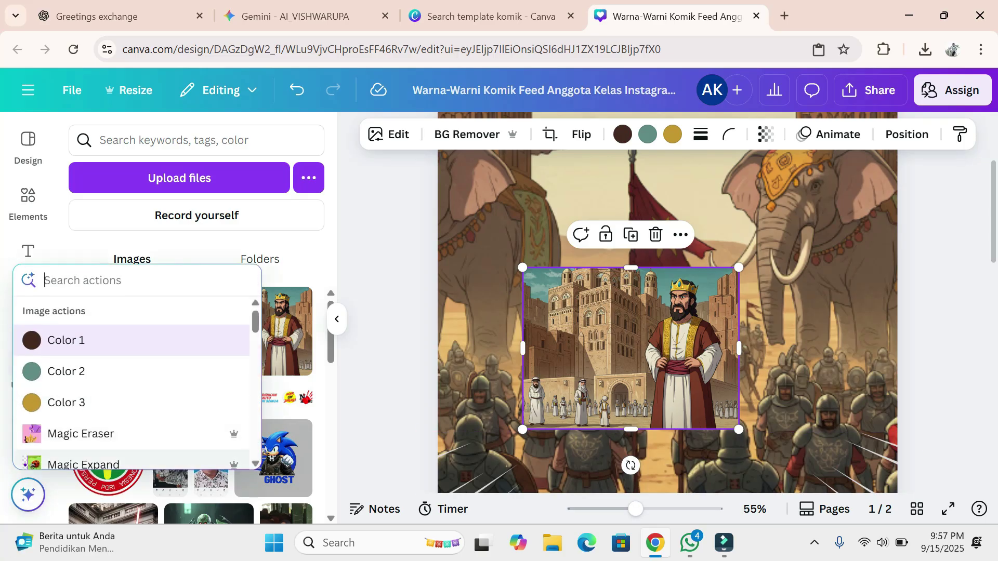
scroll(130, 405, down, 3)
scroll(130, 395, up, 2)
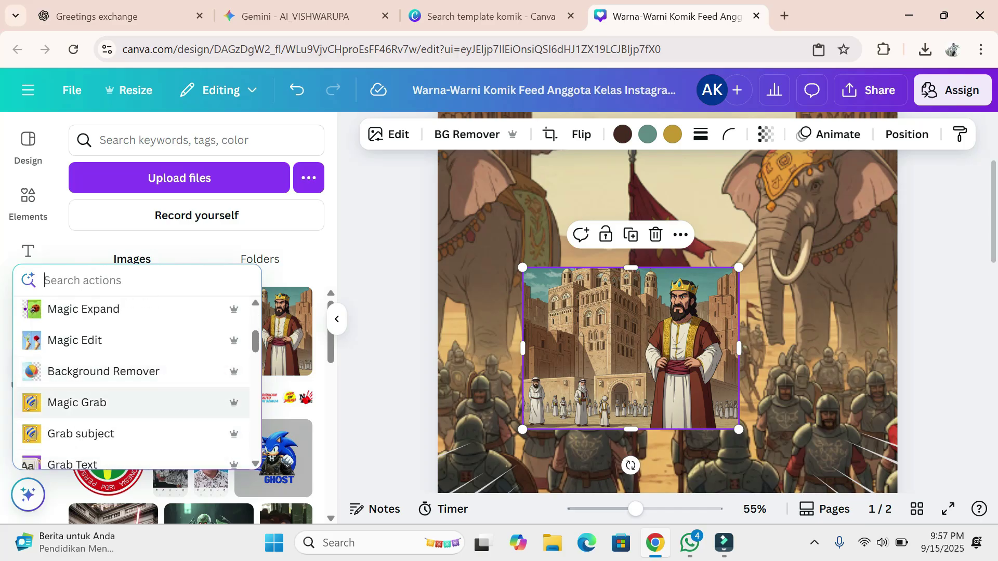
click(77, 402)
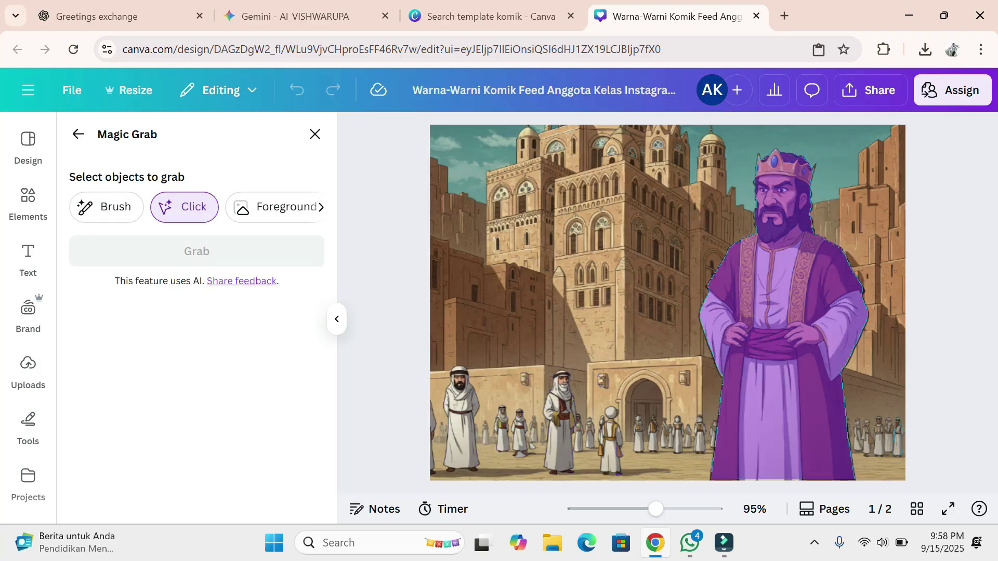
click(780, 338)
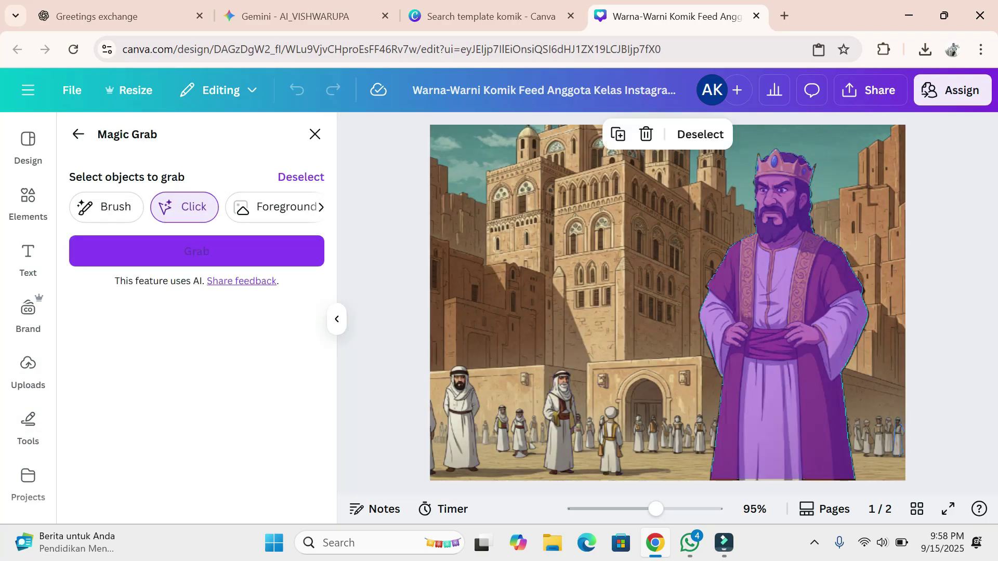
click(197, 251)
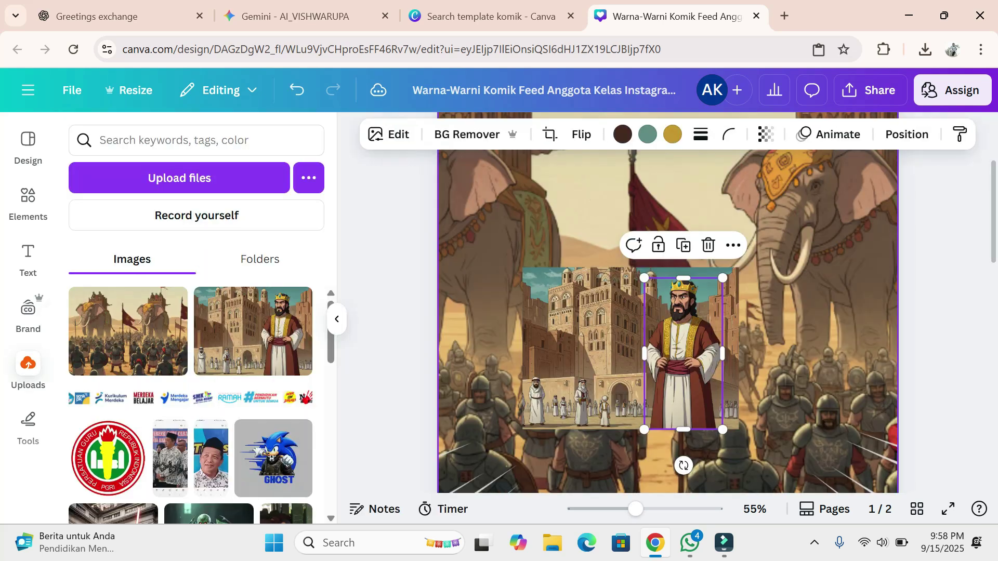
- Delete the leftover city background and move the King Abrahah cutout to the right side of page 1
click(584, 346)
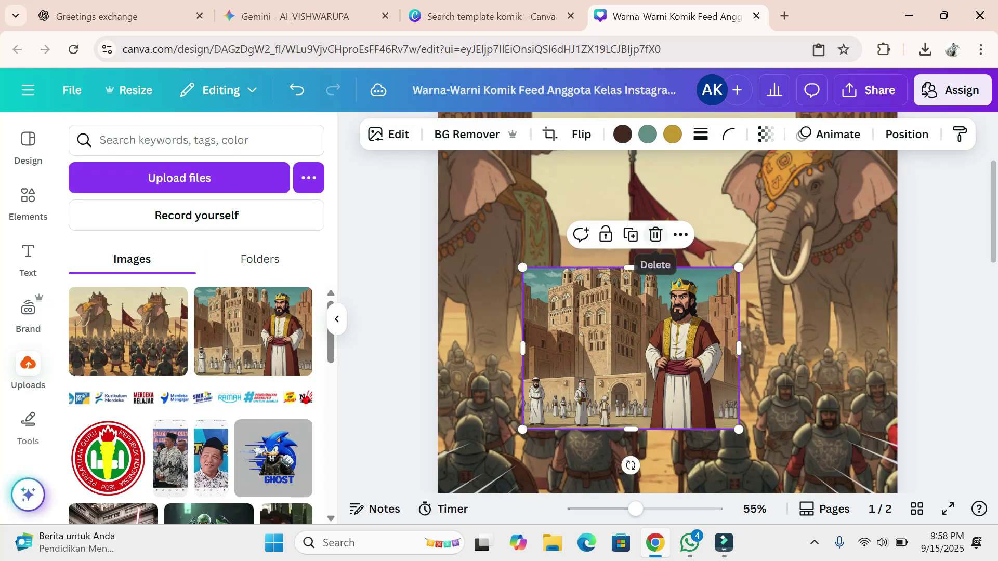
click(655, 234)
drag(682, 343, 816, 344)
- Enlarge the King Abrahah cutout down to the page's lower edge and send it one layer backward, behind the clouds
scroll(816, 345, down, 3)
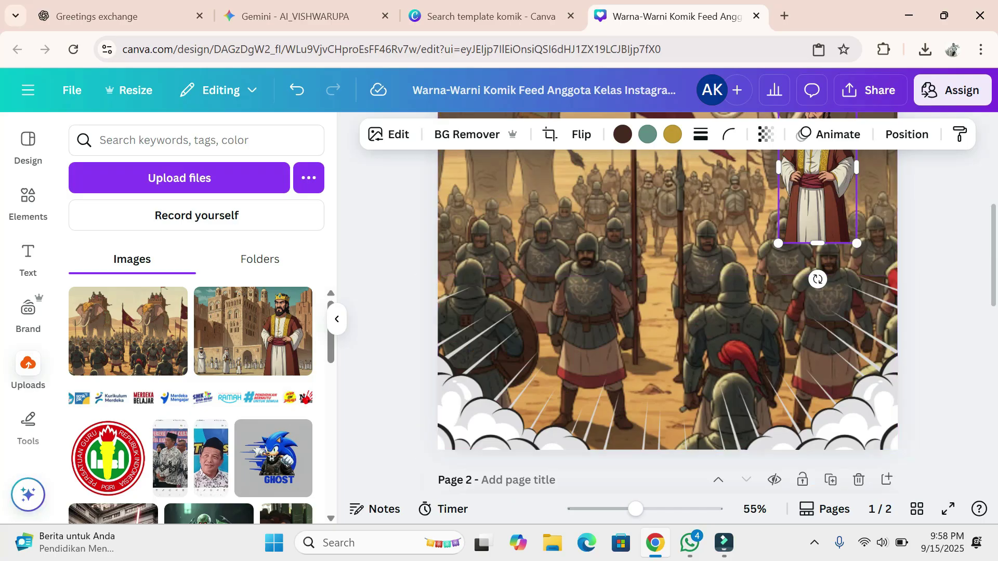
drag(857, 243, 970, 463)
right_click(848, 312)
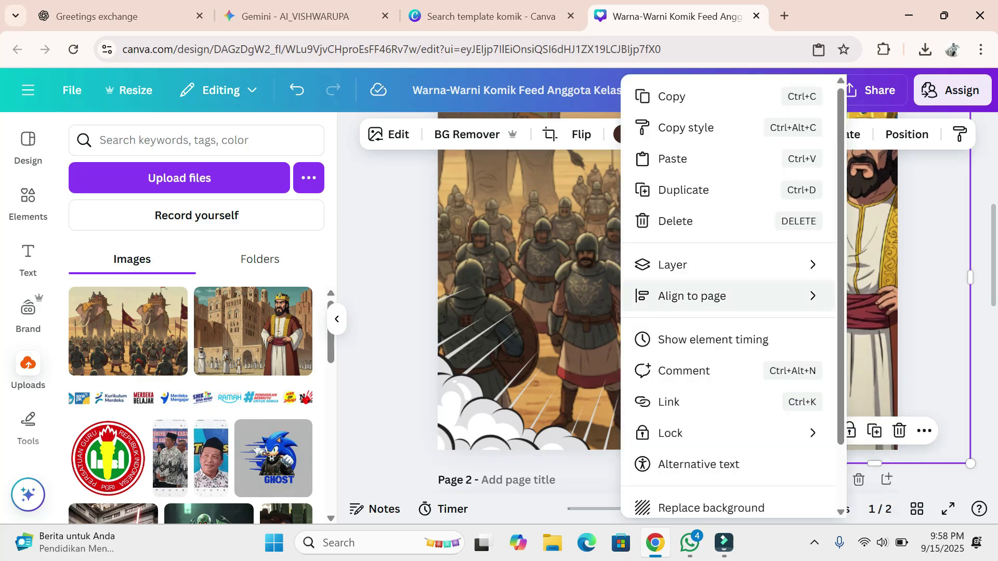
mouse_move(676, 265)
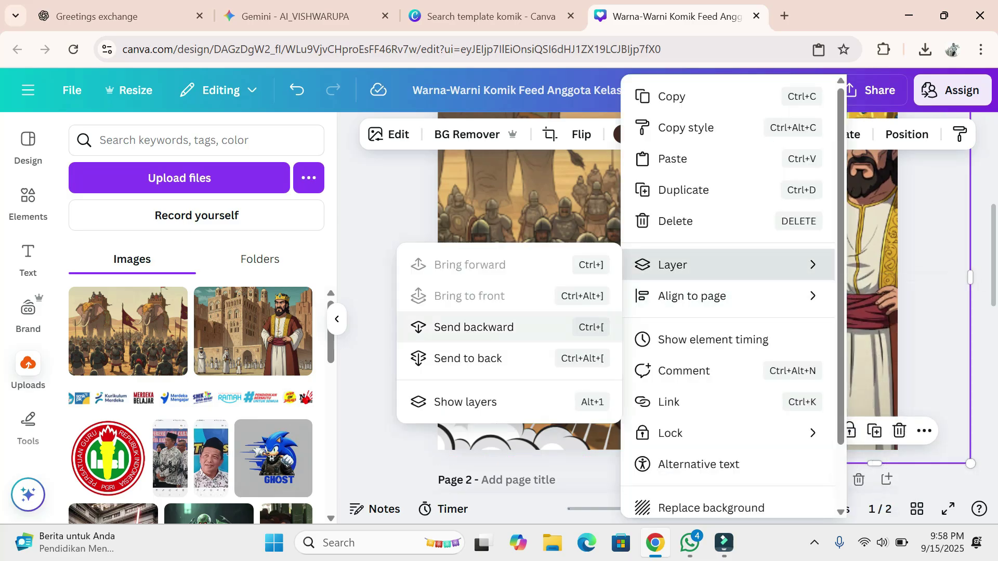
click(474, 327)
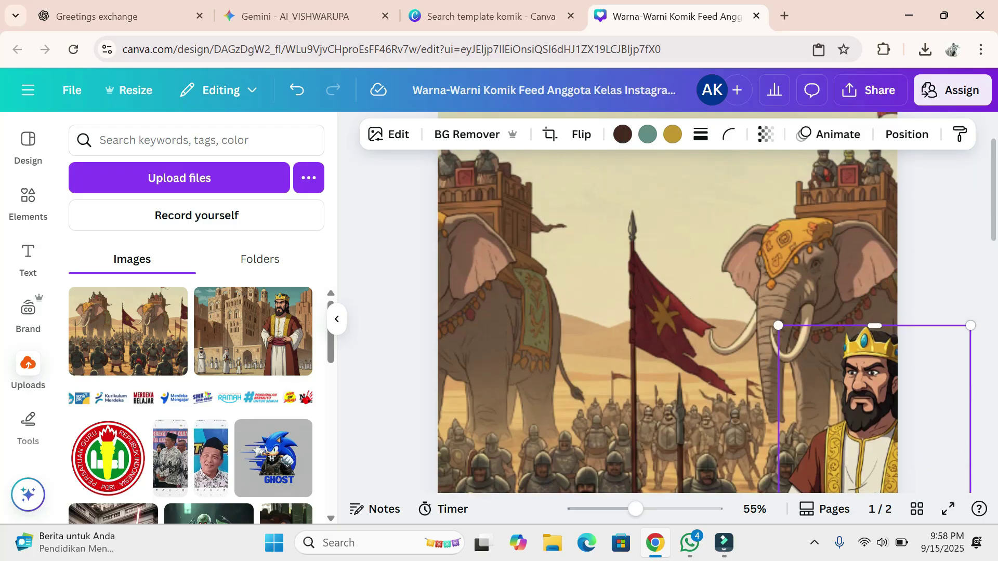
- Enlarge the King Abrahah cutout further up and to the left until it nearly fills page 1's height, and review the page
drag(778, 326, 696, 166)
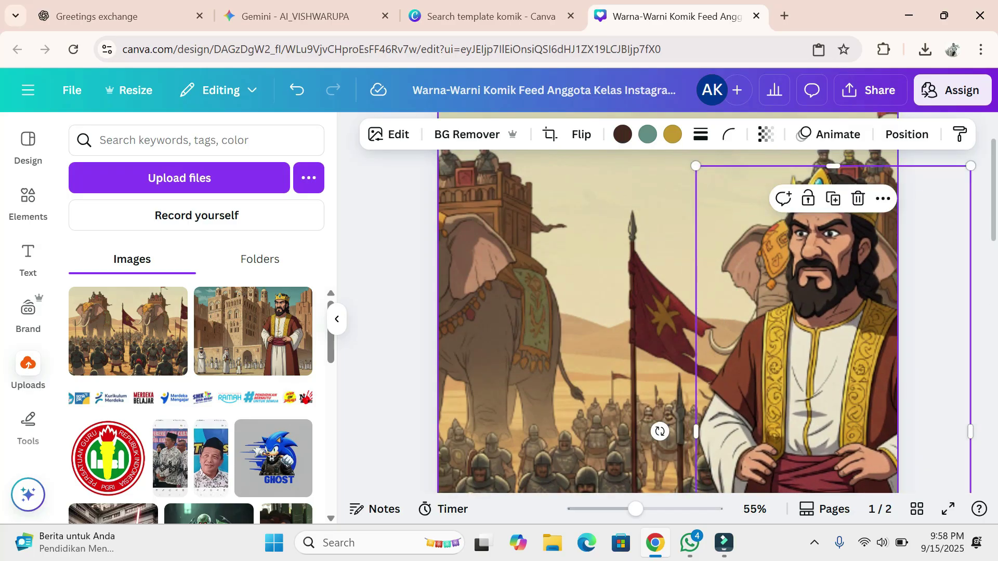
click(396, 291)
scroll(577, 364, down, 4)
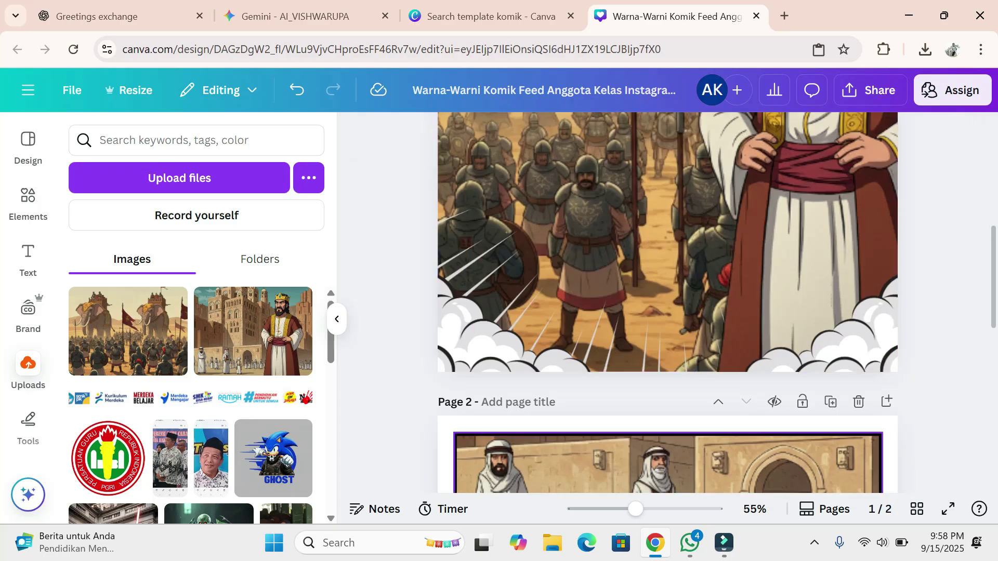
ctrl+scroll(663, 332, down, 3)
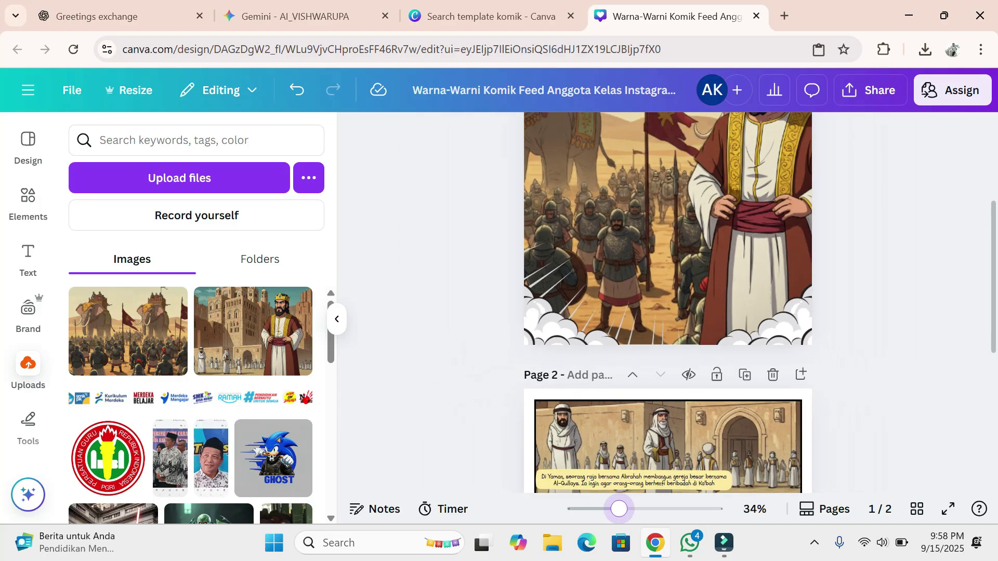
scroll(668, 301, up, 4)
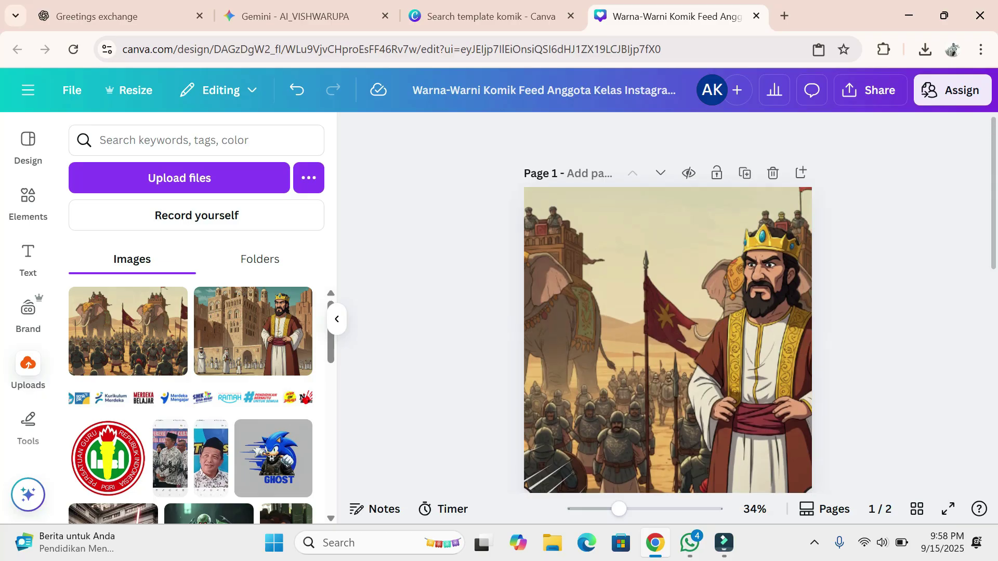
- Switch to the ChatGPT script and copy the comic title "Kisah Pasukan Gajah dan Perlindungan Ka'bah"
click(104, 16)
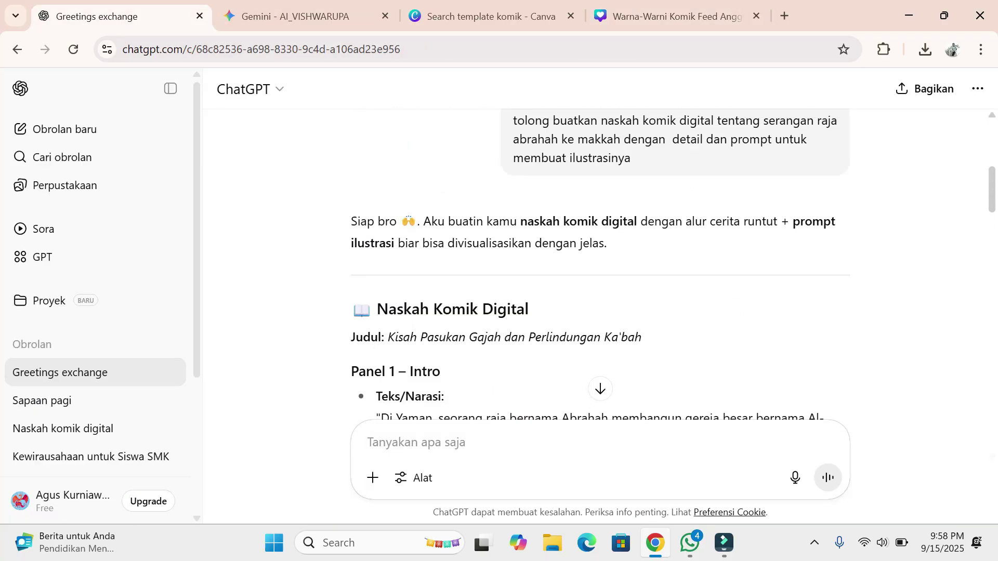
drag(395, 337, 642, 336)
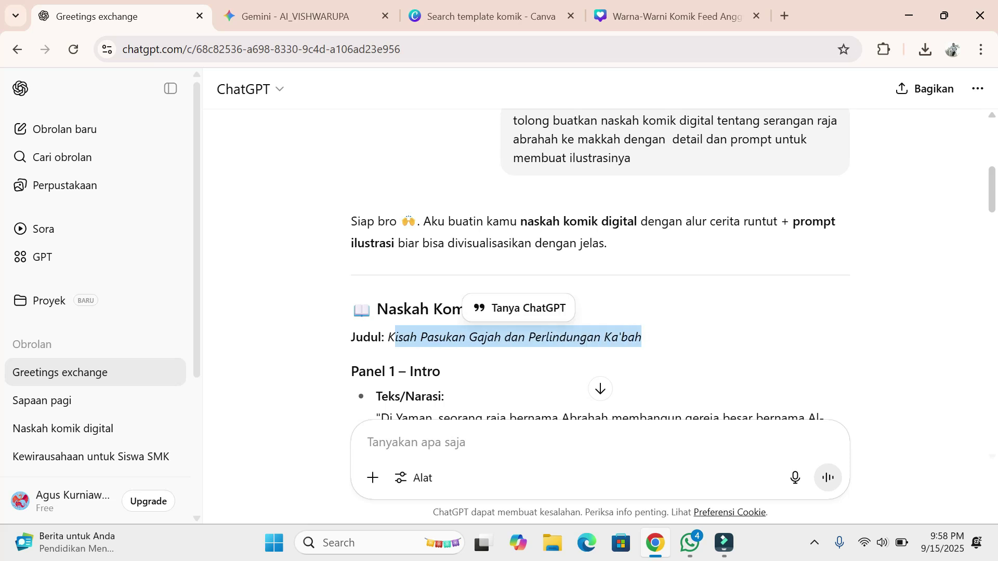
drag(387, 337, 642, 337)
key(ctrl+c)
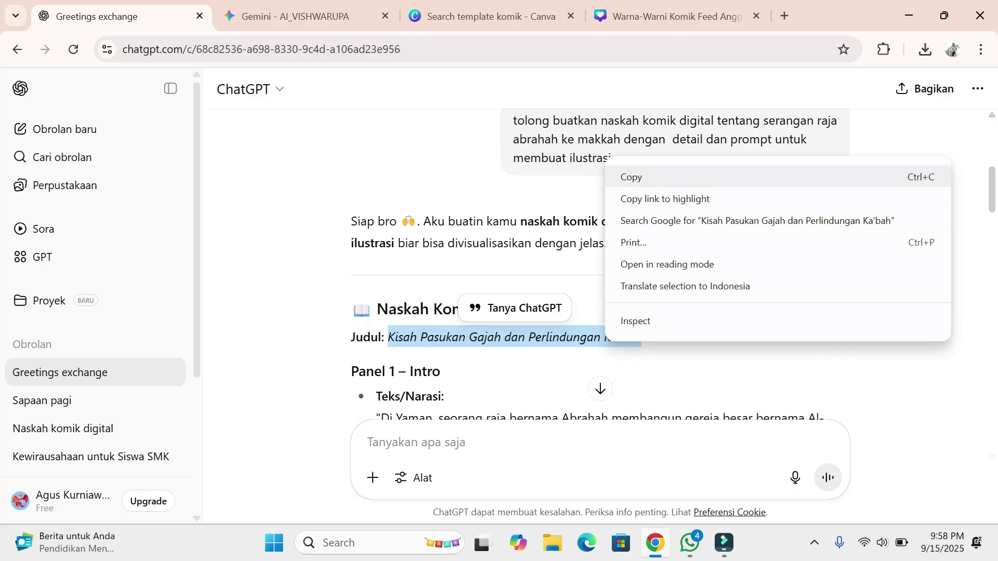
click(637, 177)
- Switch back to the Canva design and paste the copied title onto page 1
click(671, 16)
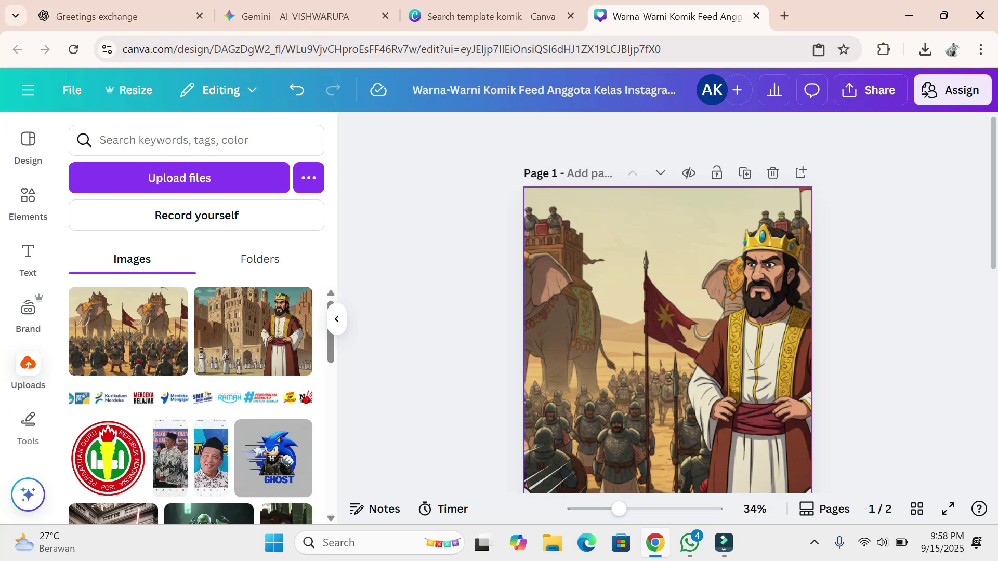
right_click(568, 221)
click(619, 159)
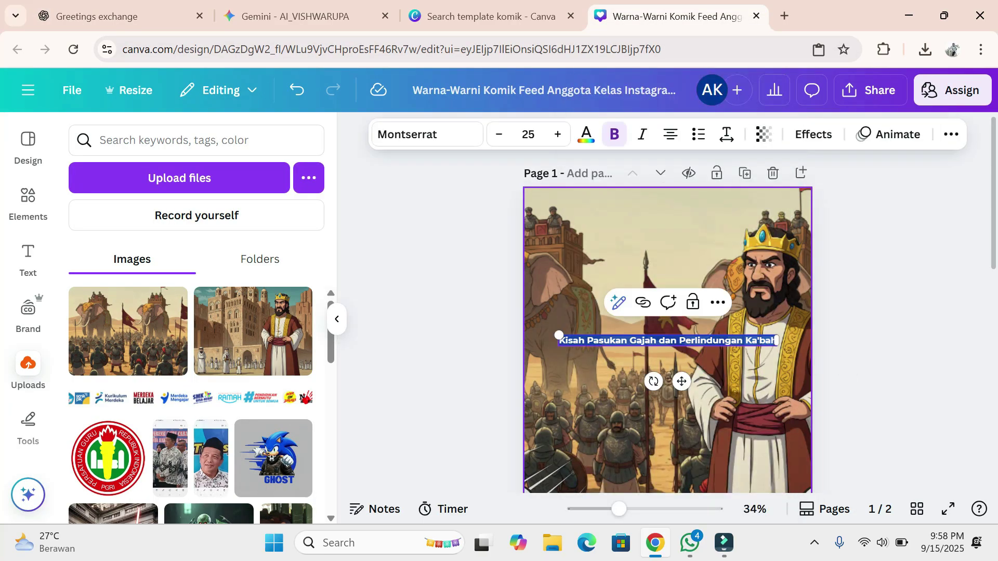
- Increase the pasted title's font size to 35
click(557, 134)
click(558, 134)
click(558, 135)
click(558, 134)
click(558, 134)
click(557, 134)
click(558, 134)
click(558, 134)
click(558, 134)
click(558, 134)
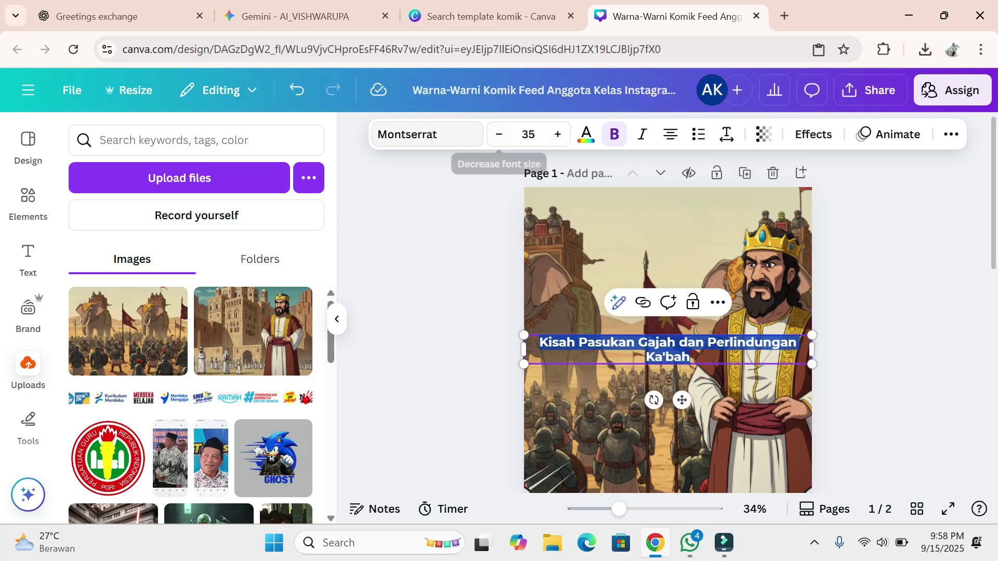
- Try the Sensei font on the title, change it to BM Hanna and set the font size to 40
click(427, 134)
scroll(192, 364, down, 10)
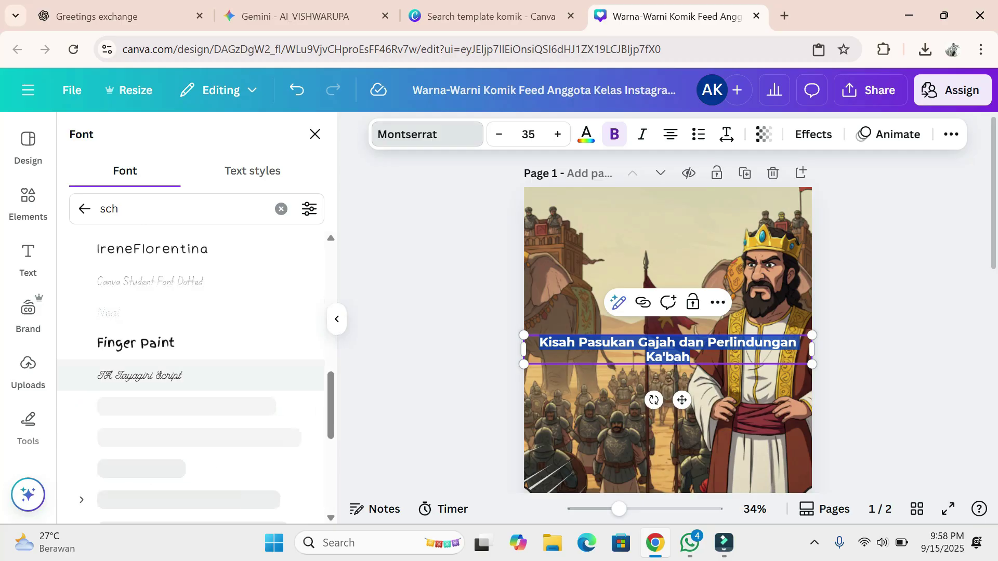
scroll(192, 380, down, 15)
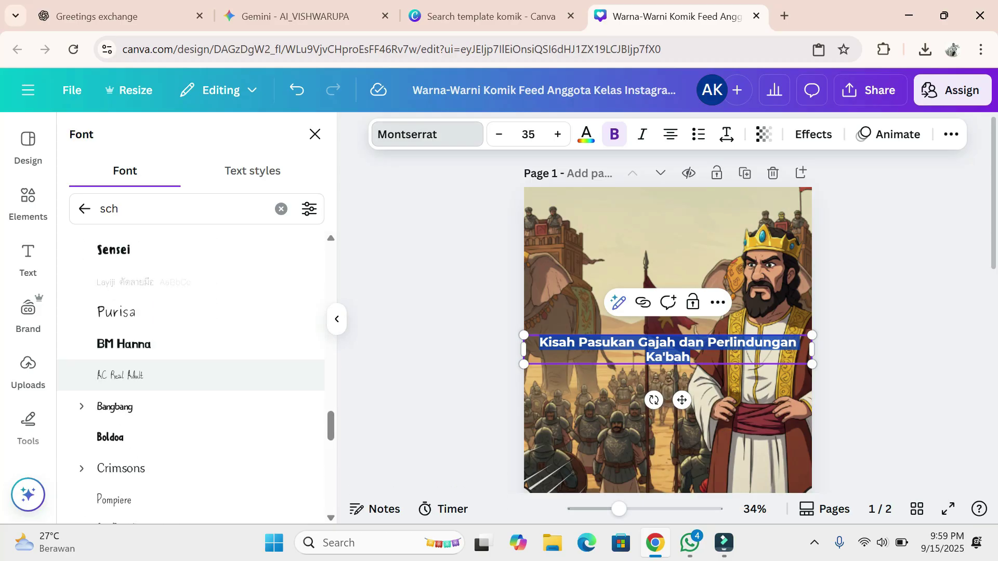
click(156, 250)
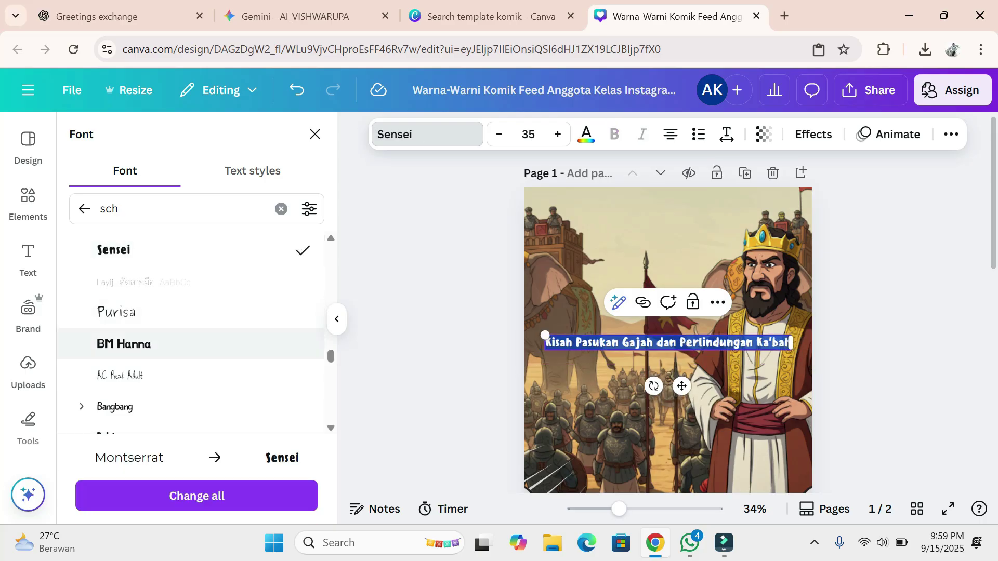
click(125, 344)
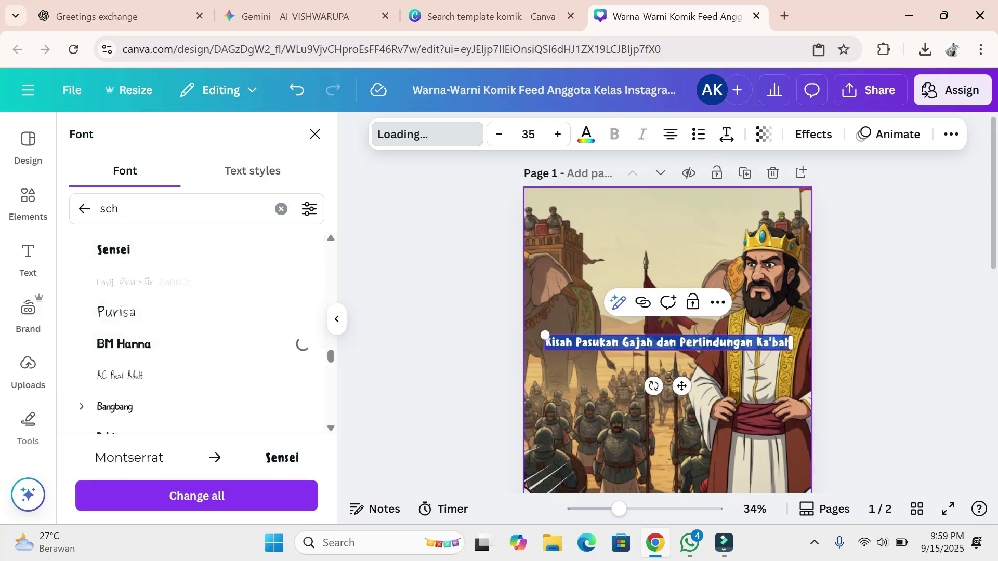
click(558, 134)
click(558, 134)
click(558, 134)
click(558, 134)
click(558, 134)
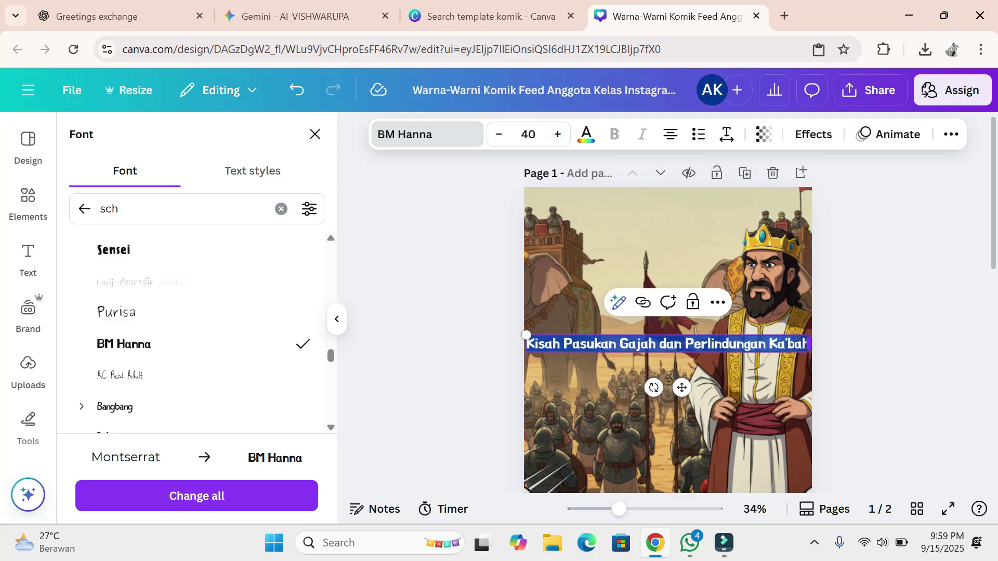
- Narrow the title's text box so it wraps onto two lines and move it up near page 1's upper edge
drag(809, 343, 699, 351)
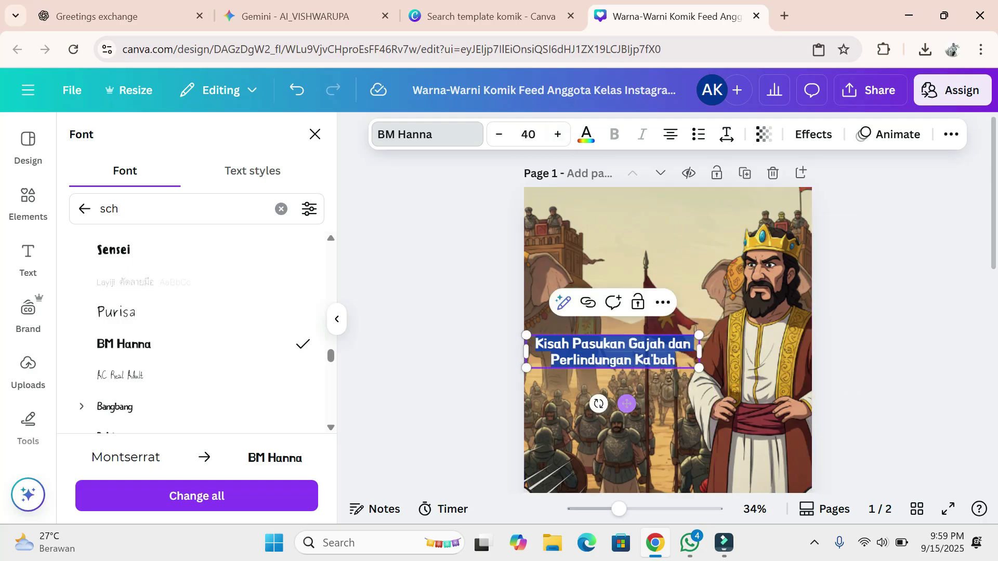
drag(627, 404, 681, 275)
- Enlarge the title's font size to 65
triple_click(558, 134)
double_click(558, 134)
triple_click(558, 134)
double_click(558, 134)
triple_click(558, 134)
double_click(558, 134)
triple_click(557, 134)
double_click(558, 134)
double_click(558, 134)
double_click(558, 134)
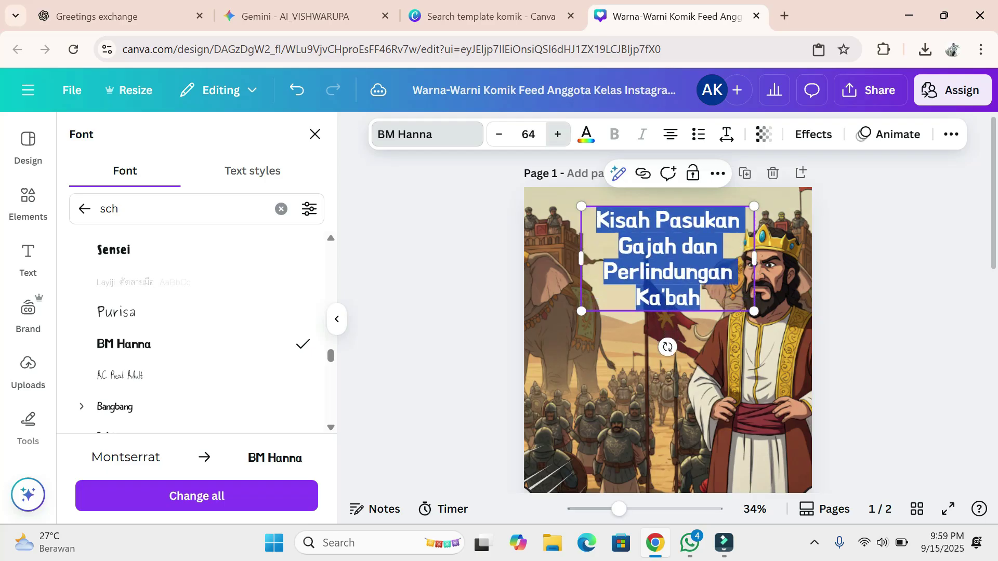
click(558, 135)
- Widen the title's text box on both sides to fit three lines and move it down to page 1's lower middle
drag(581, 258, 563, 258)
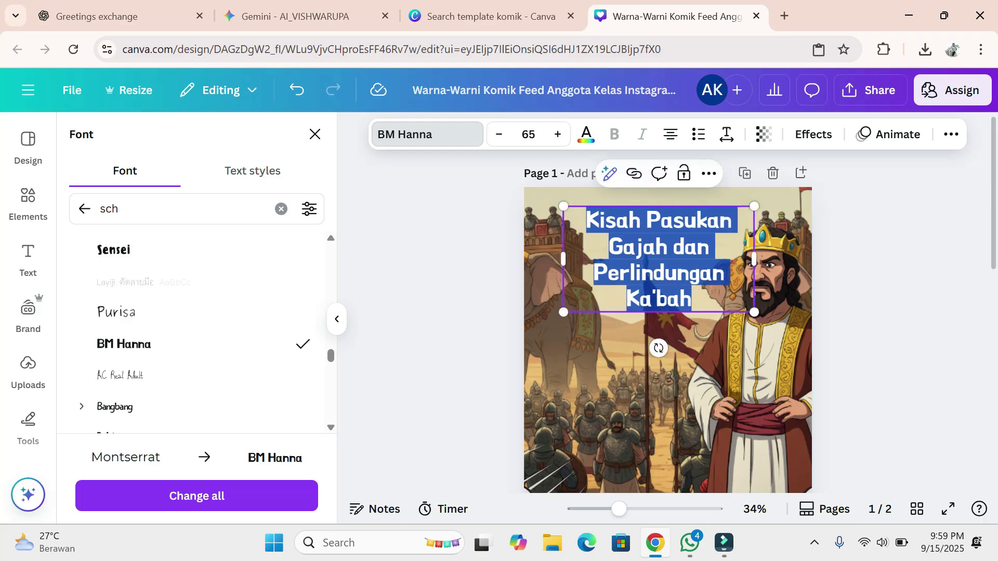
drag(755, 258, 765, 258)
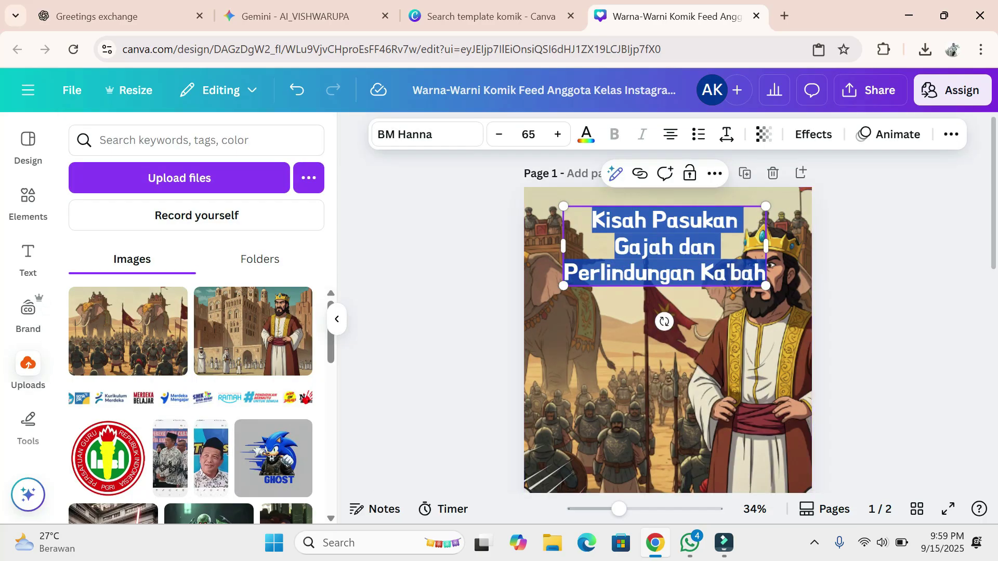
click(873, 260)
drag(664, 247, 668, 398)
- Apply the Outline text effect to the title and set the outline color to white (#ffffff)
click(813, 134)
click(274, 325)
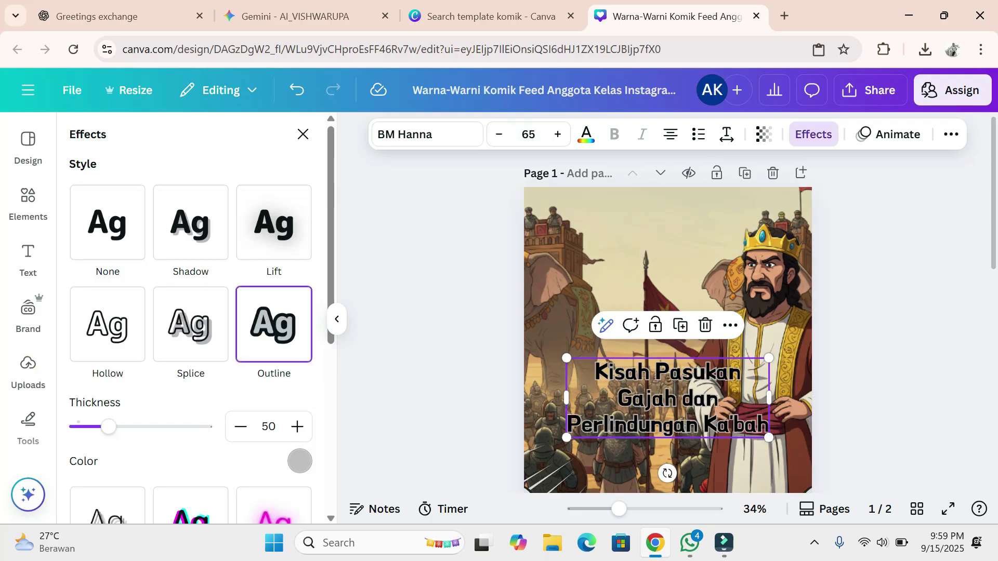
click(300, 461)
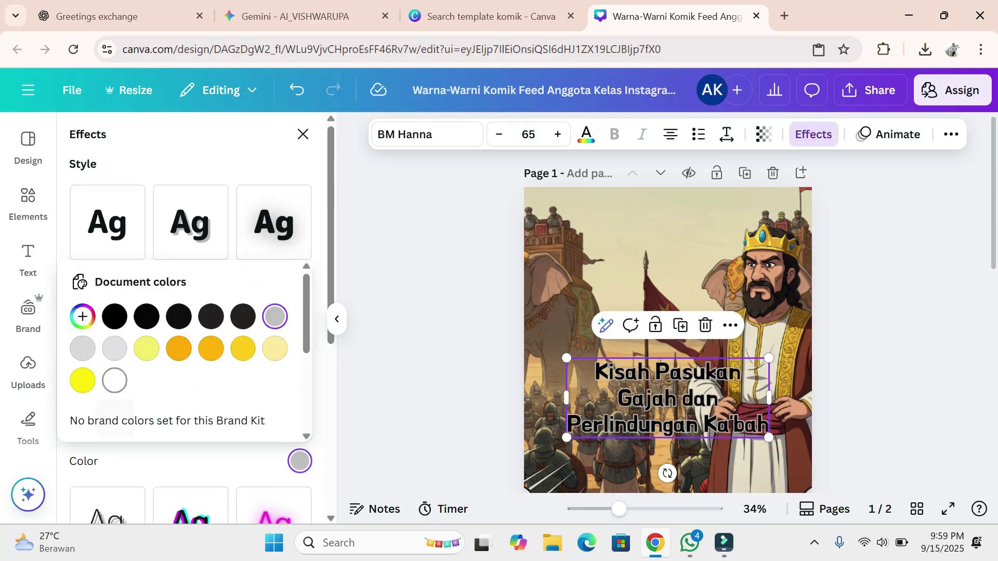
click(114, 380)
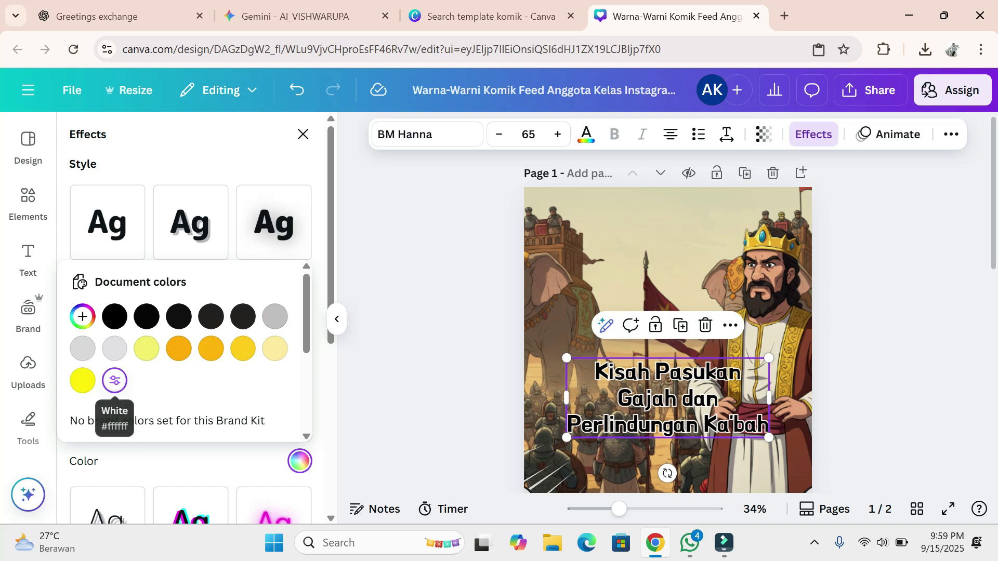
click(83, 380)
click(114, 380)
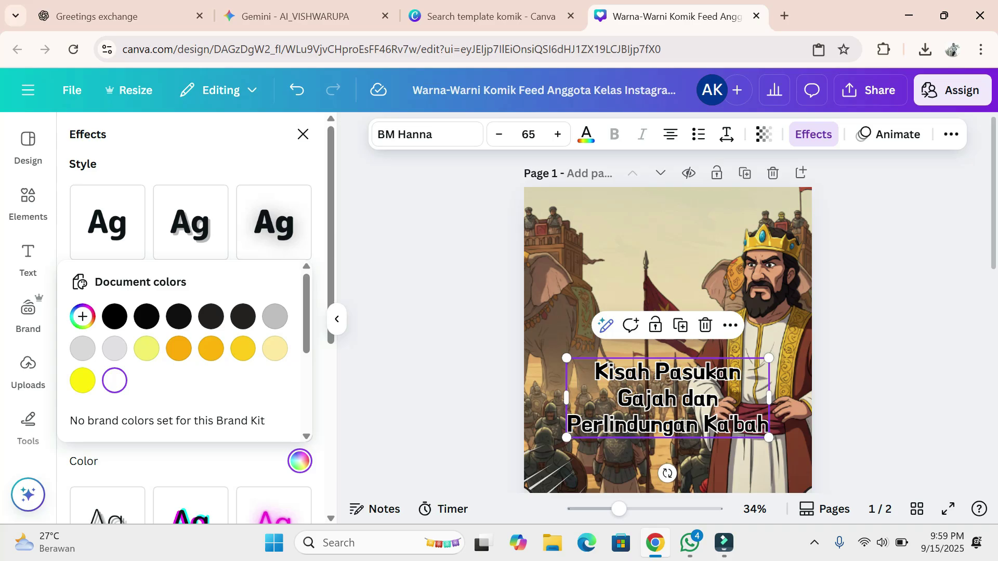
click(28, 364)
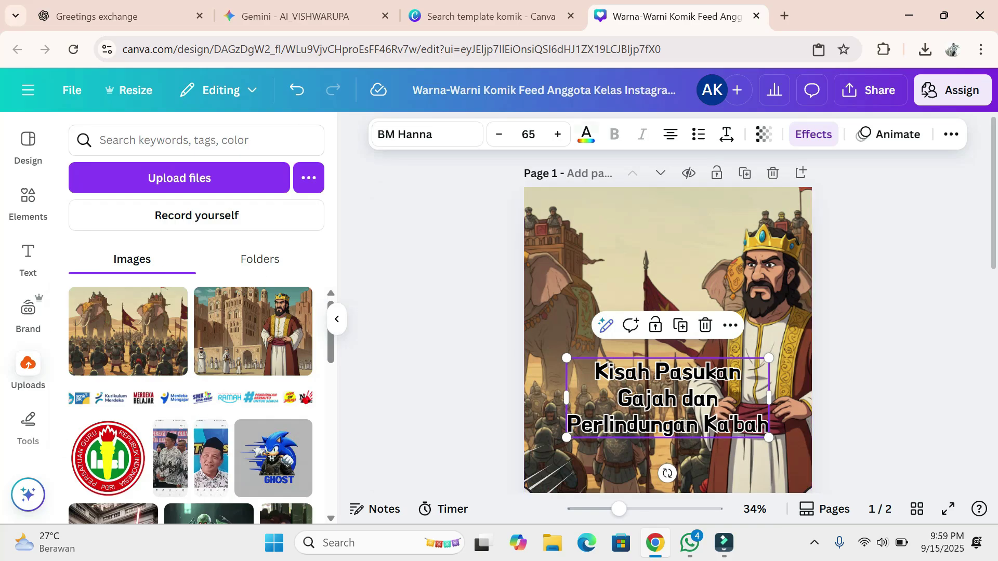
- Recolor the title gray brown (#6a4e39) from the photo colors, after trying orange, and apply the color change across all pages
click(587, 134)
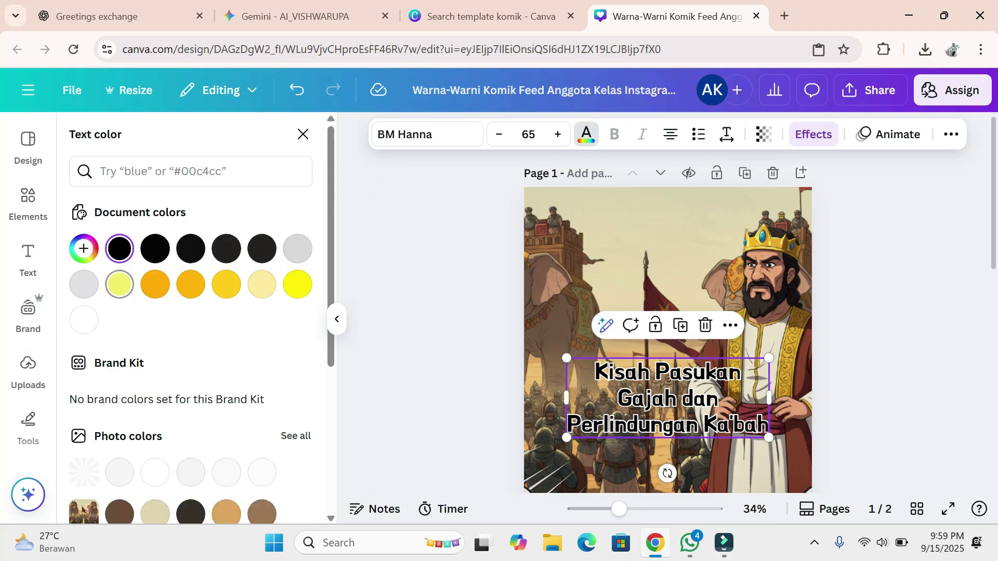
click(119, 285)
click(155, 284)
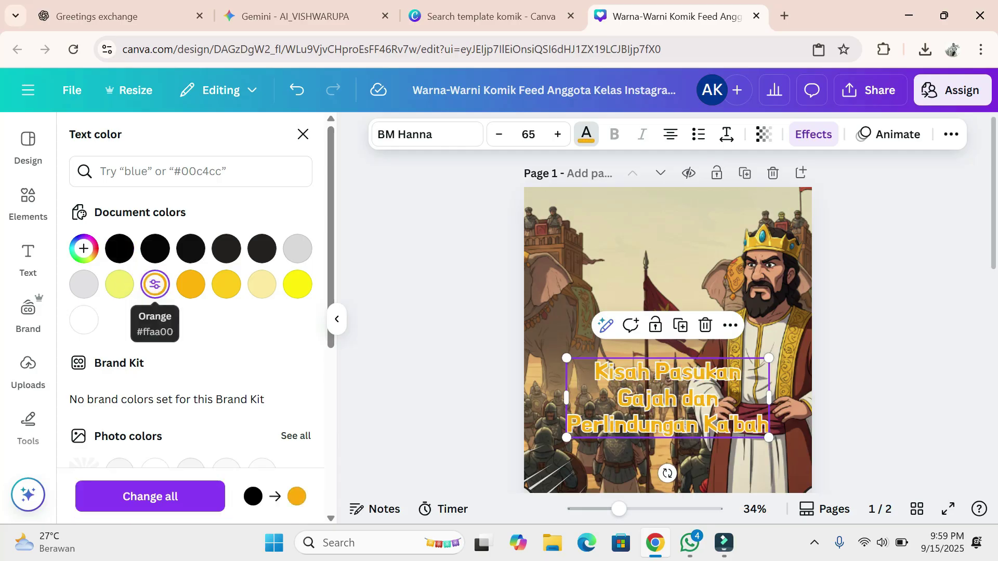
scroll(155, 284, down, 3)
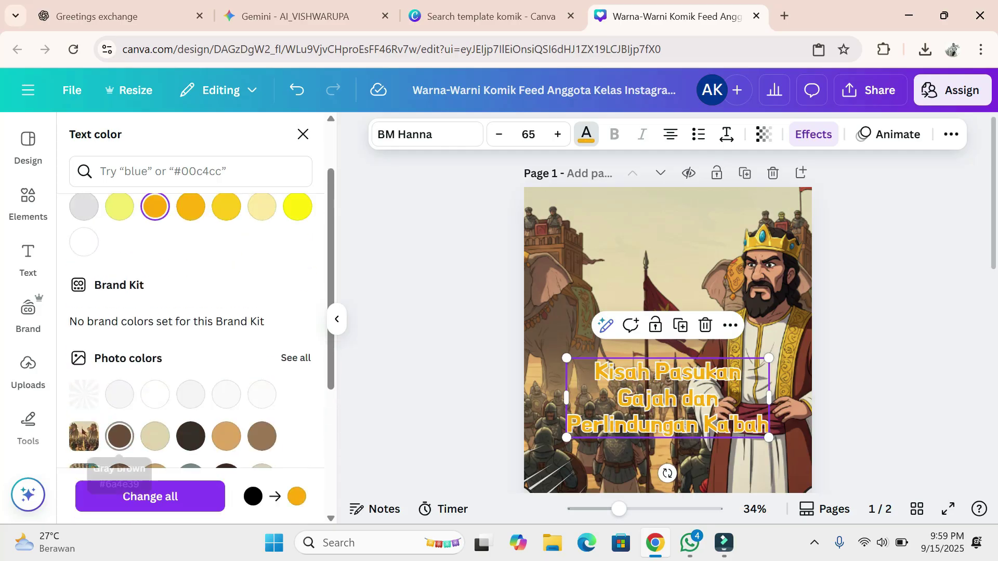
click(119, 435)
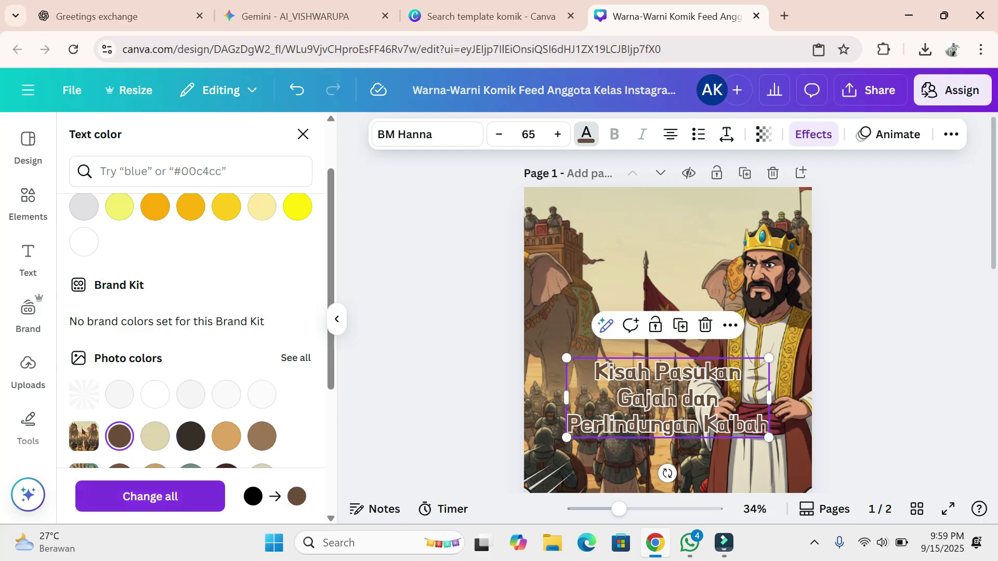
click(150, 496)
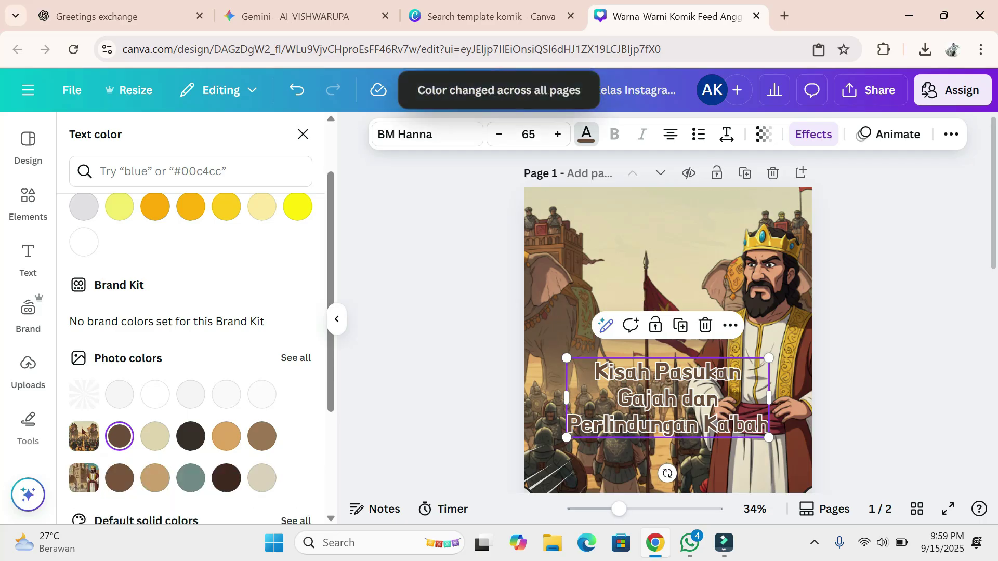
click(303, 134)
click(442, 250)
- Review the finished cover on page 1 and the comic panels on page 2
scroll(668, 302, down, 2)
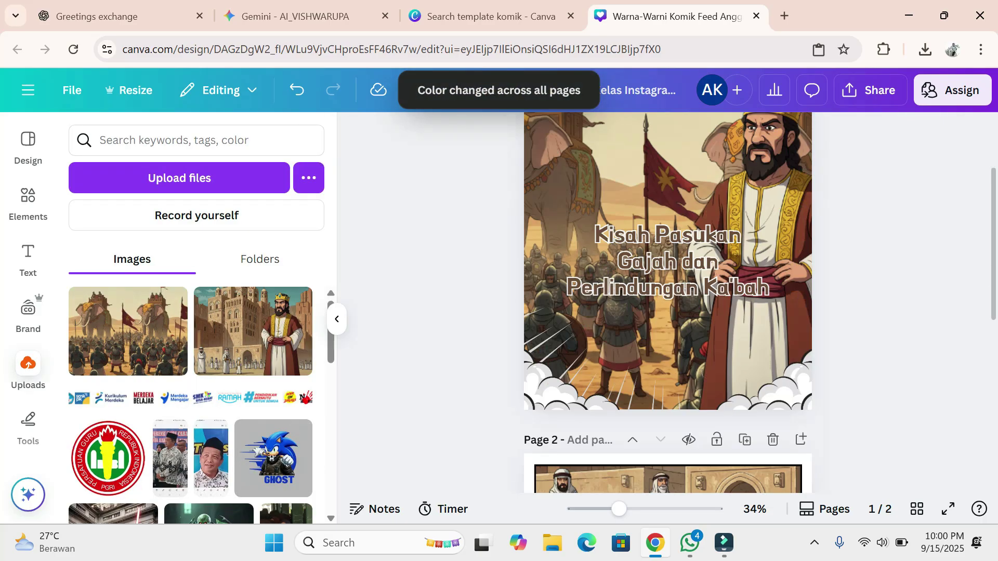
scroll(668, 302, down, 5)
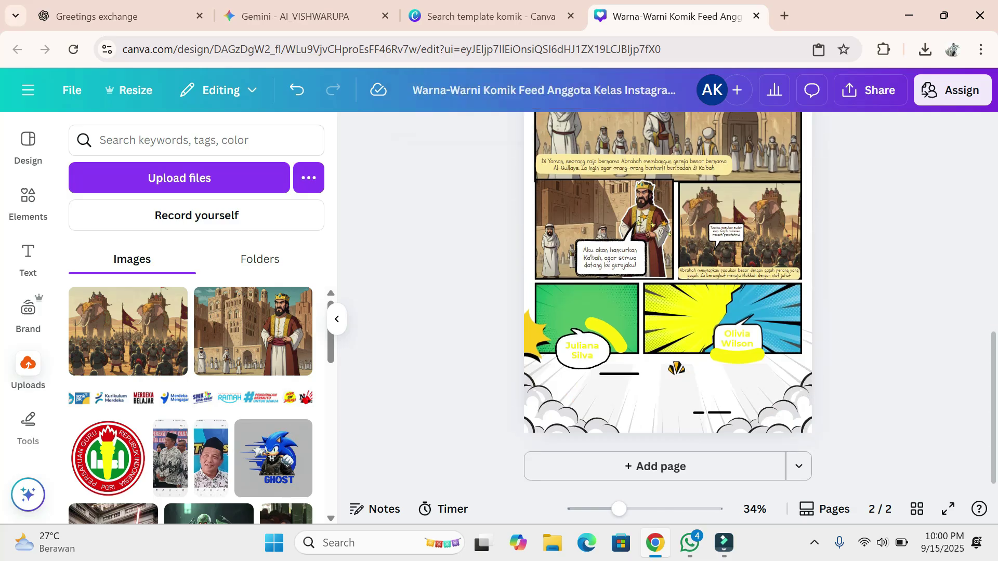
scroll(668, 301, up, 5)
scroll(668, 301, up, 3)
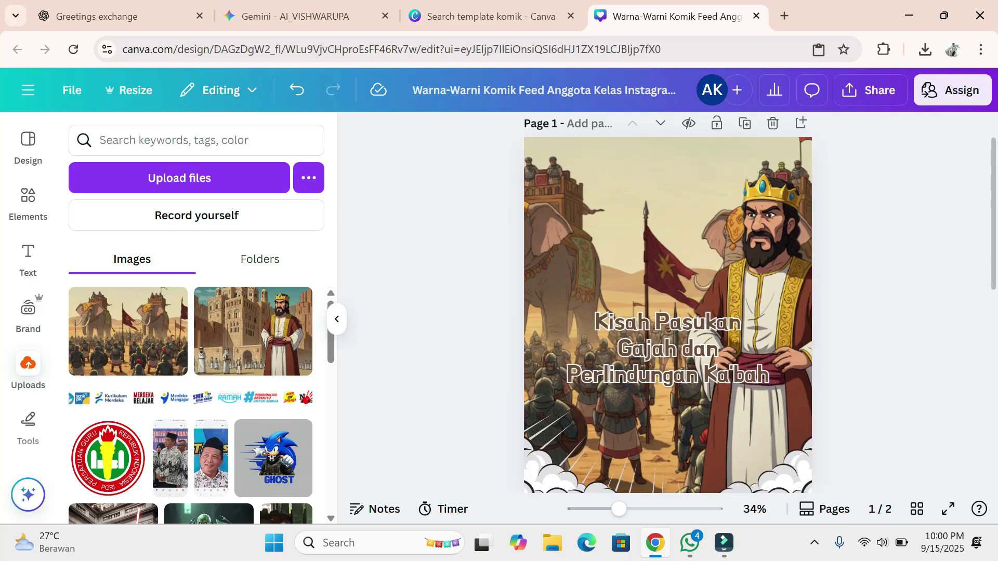
scroll(668, 312, down, 5)
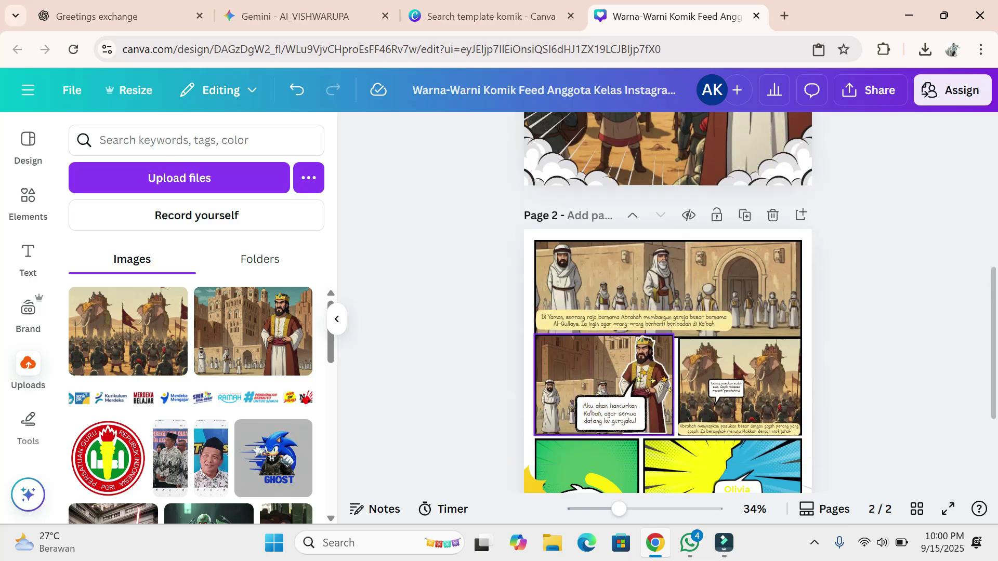
scroll(668, 312, down, 3)
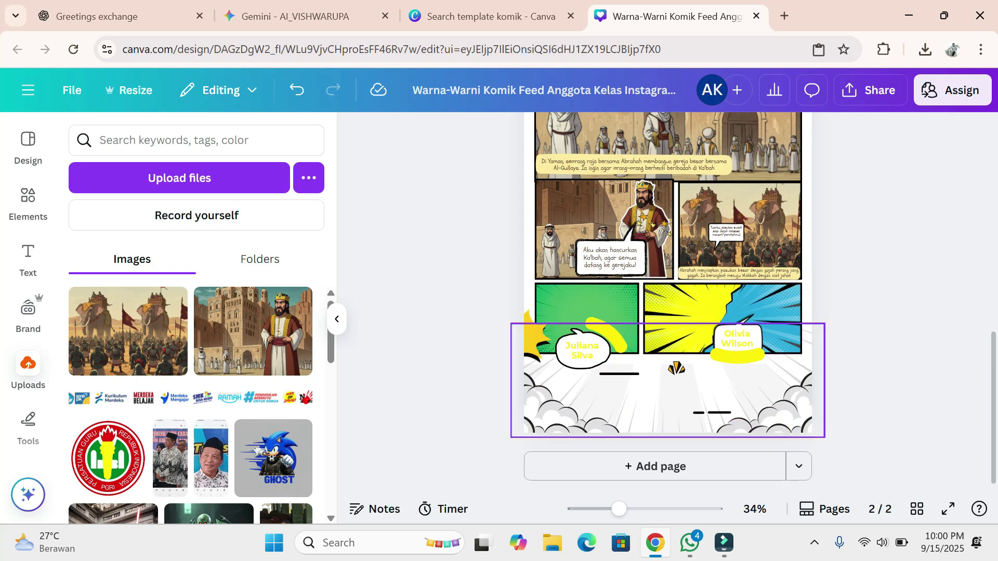
scroll(635, 383, up, 3)
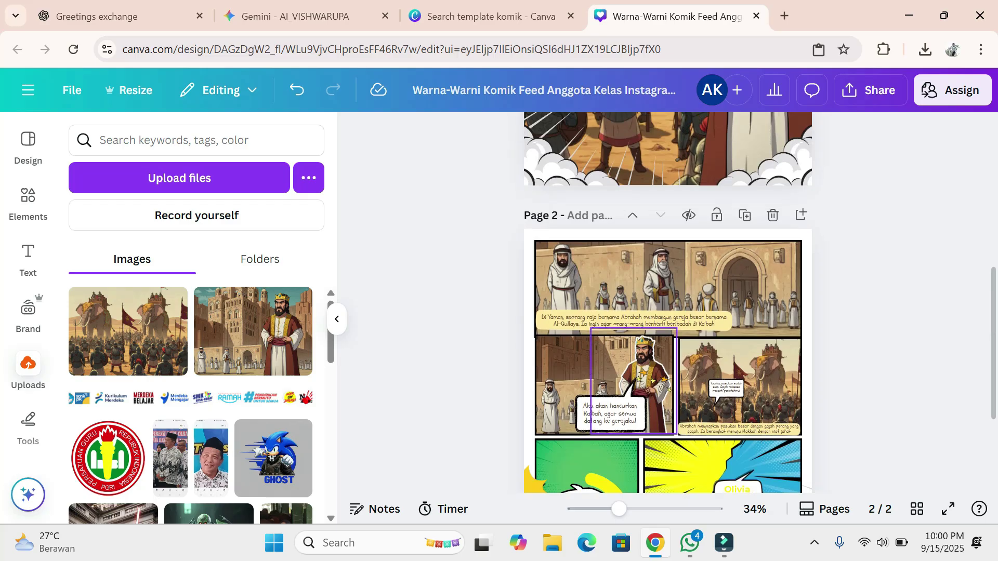